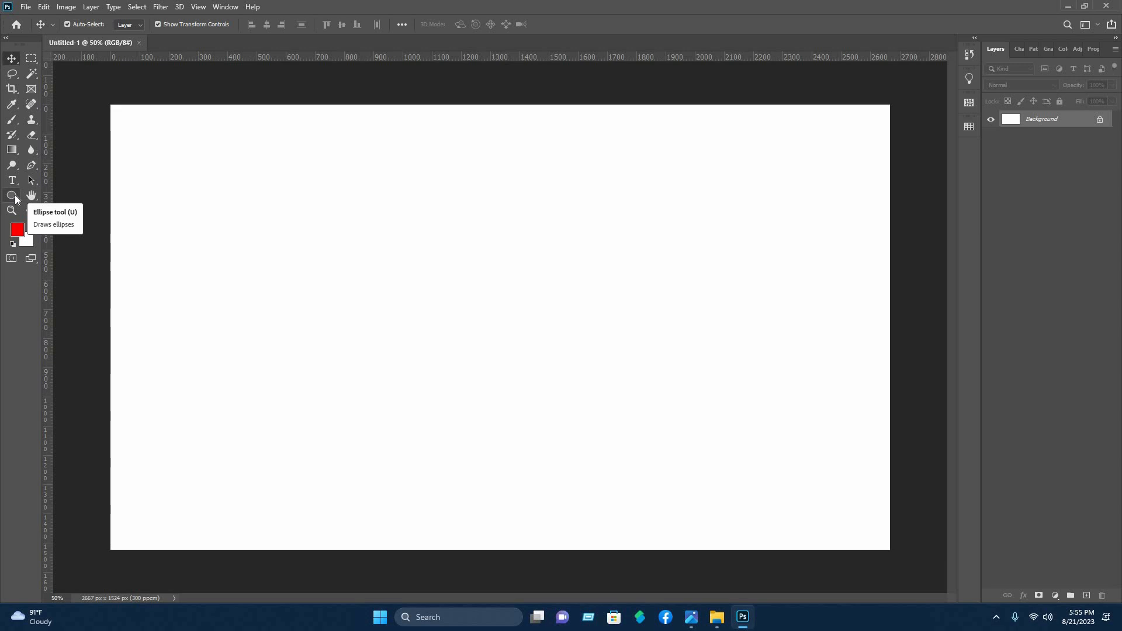
Draw a red rounded rectangle about 1568 × 1044 px, extending past the canvas's lower-left corner
{"action": "left_click", "coordinate": [13, 197]}
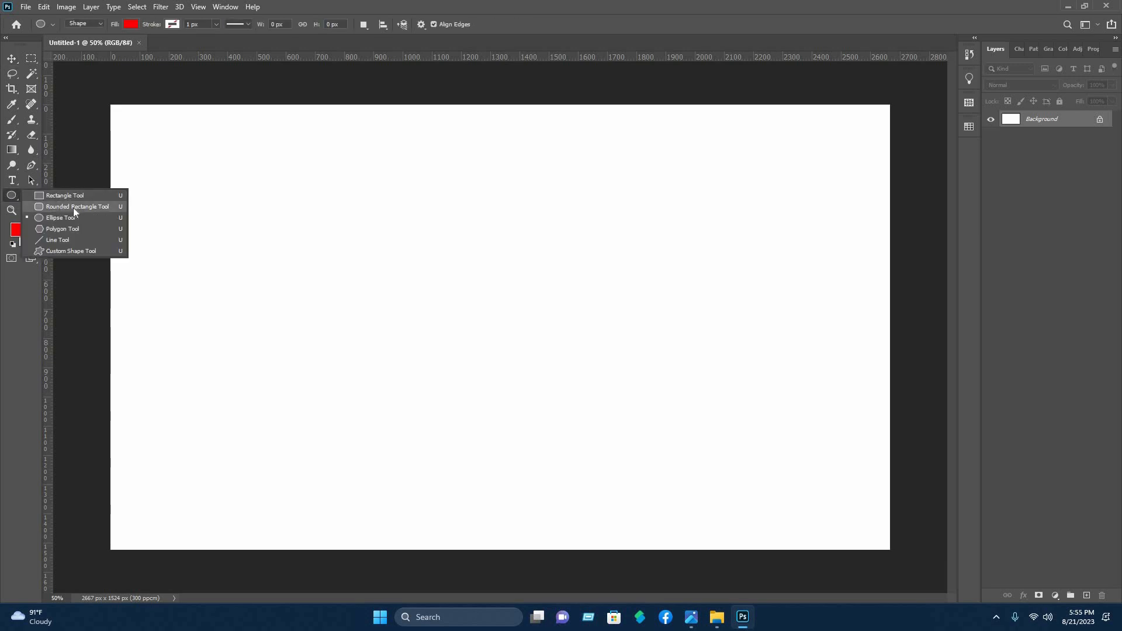
{"action": "left_click", "coordinate": [69, 207]}
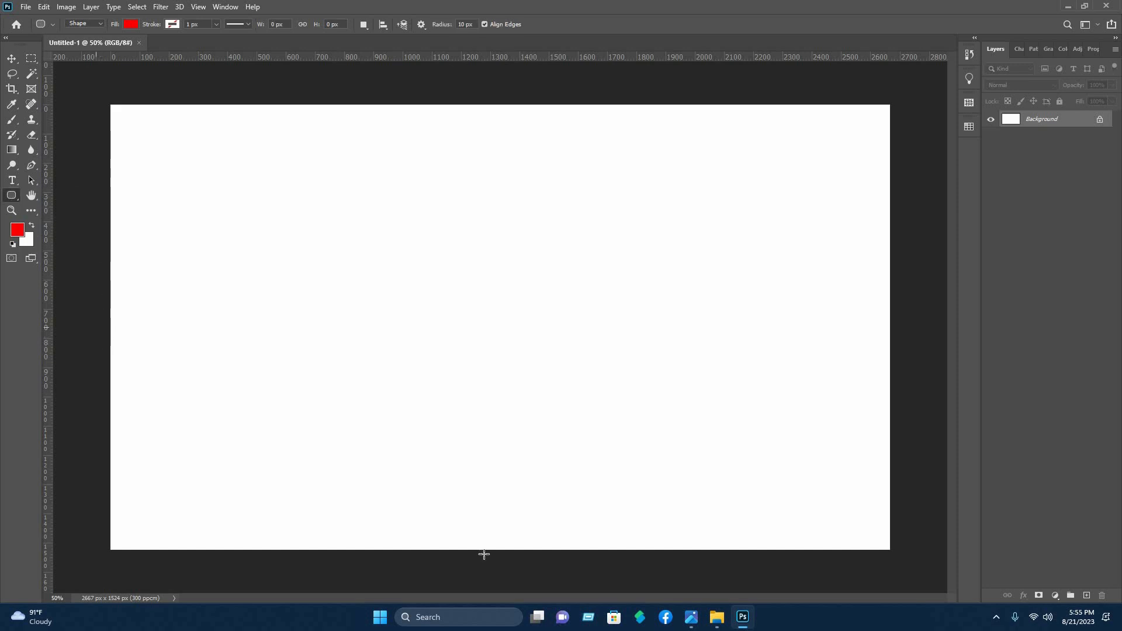
{"action": "mouse_move", "coordinate": [558, 592]}
{"action": "left_mouse_down"}
{"action": "mouse_move", "coordinate": [574, 591]}
{"action": "mouse_move", "coordinate": [540, 592]}
{"action": "left_mouse_up"}
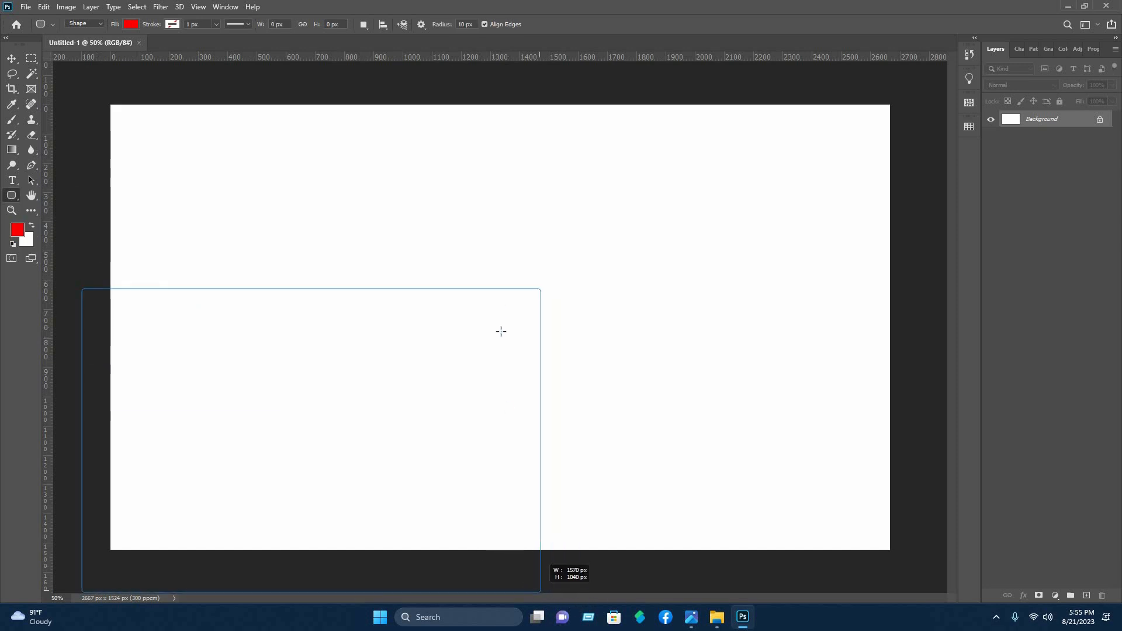
Set all four corner radii of the red rounded rectangle to 120 px
{"action": "scroll", "coordinate": [486, 290], "scroll_direction": "down", "scroll_amount": 7}
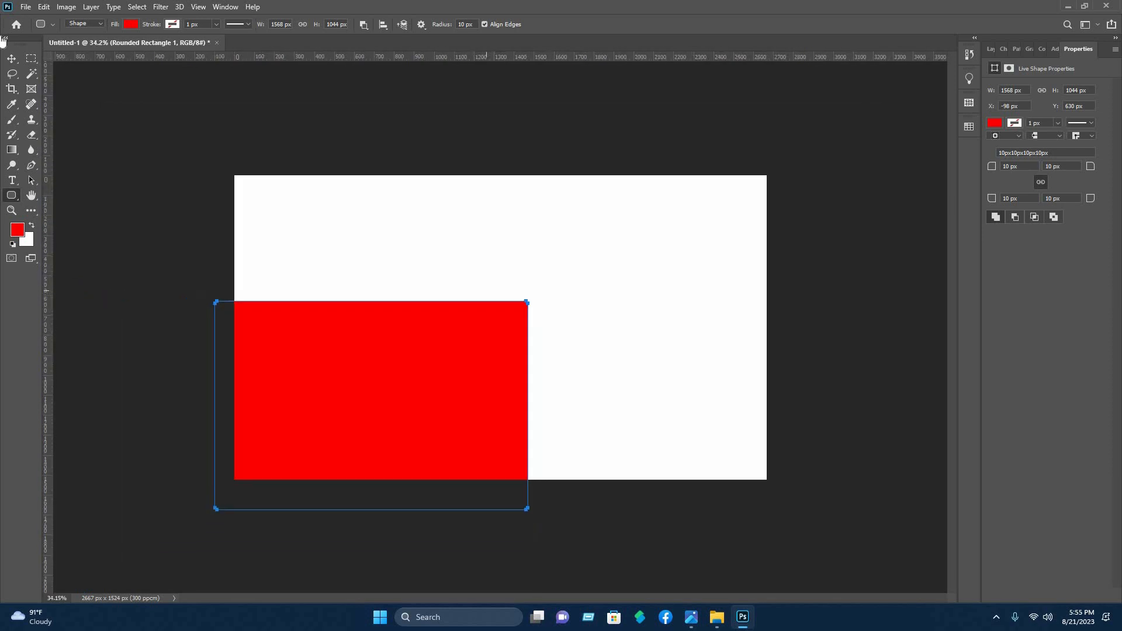
{"action": "left_click", "coordinate": [993, 166]}
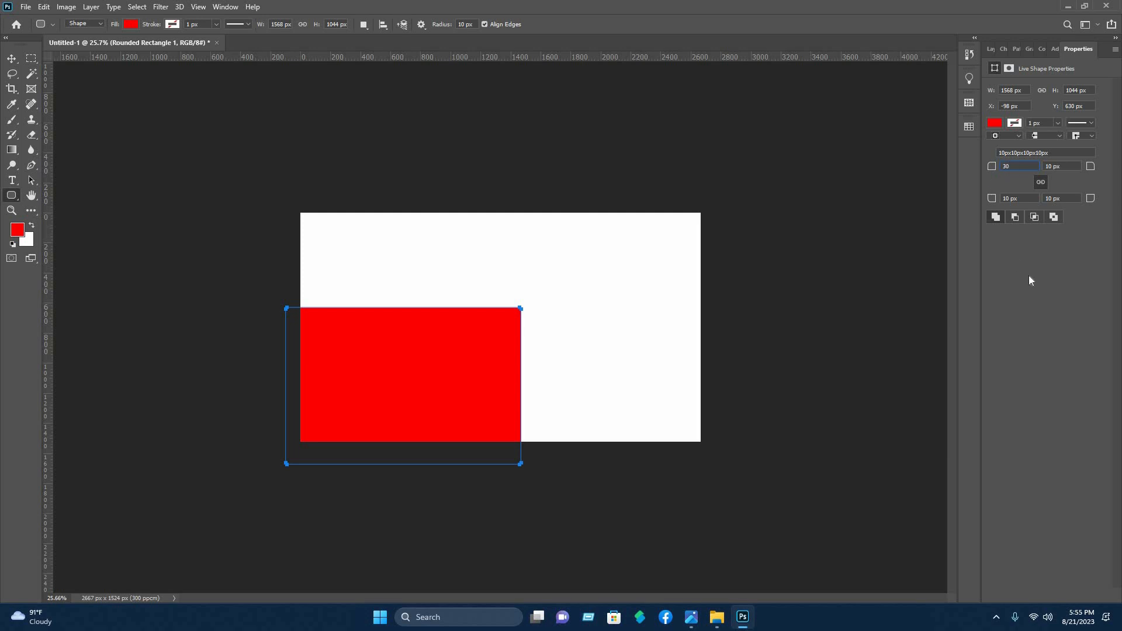
{"action": "key", "text": "Return"}
{"action": "left_click_drag", "start_coordinate": [994, 168], "coordinate": [1044, 170]}
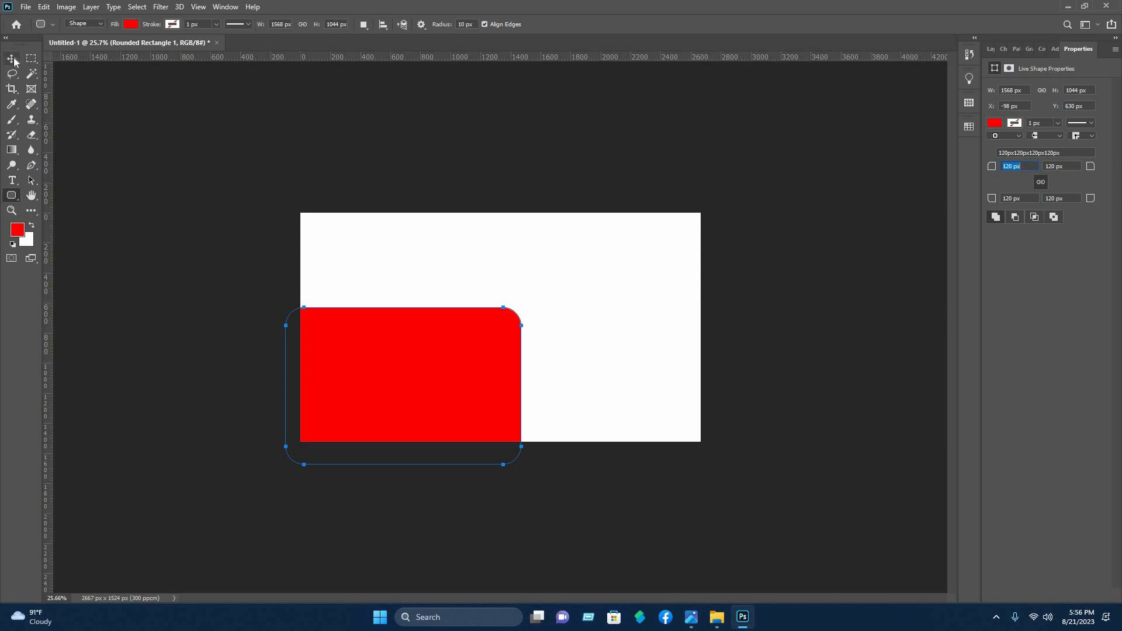
Scale the red shape proportionally to about 155%, extending it farther beyond the canvas's lower-left corner, and shift it slightly up and right
{"action": "key", "text": "v"}
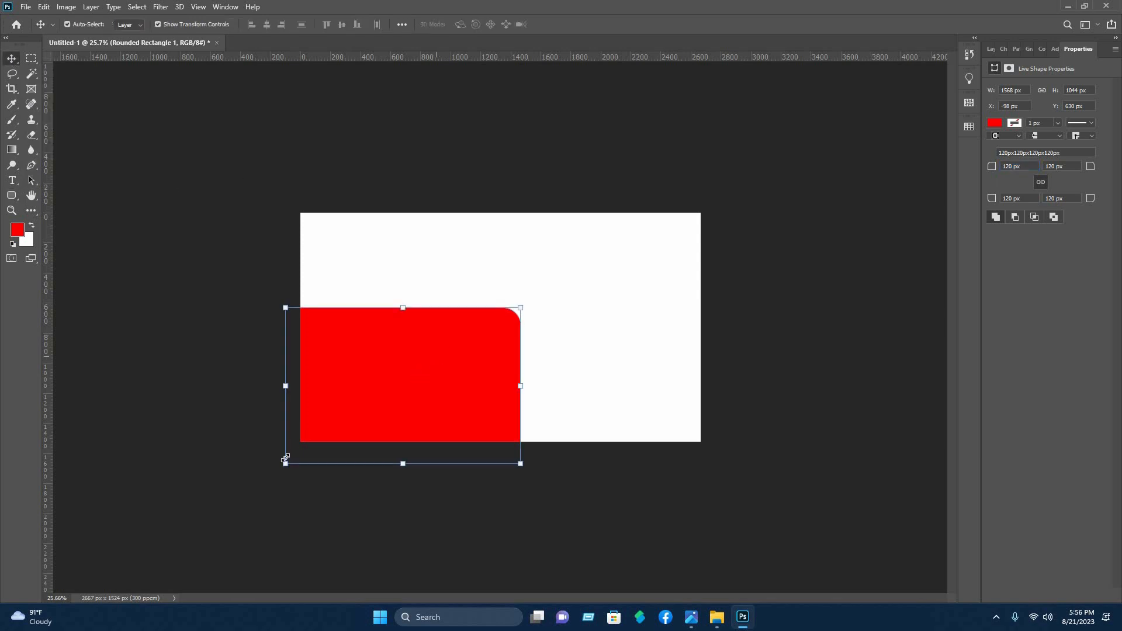
{"action": "left_click_drag", "start_coordinate": [286, 464], "coordinate": [139, 527]}
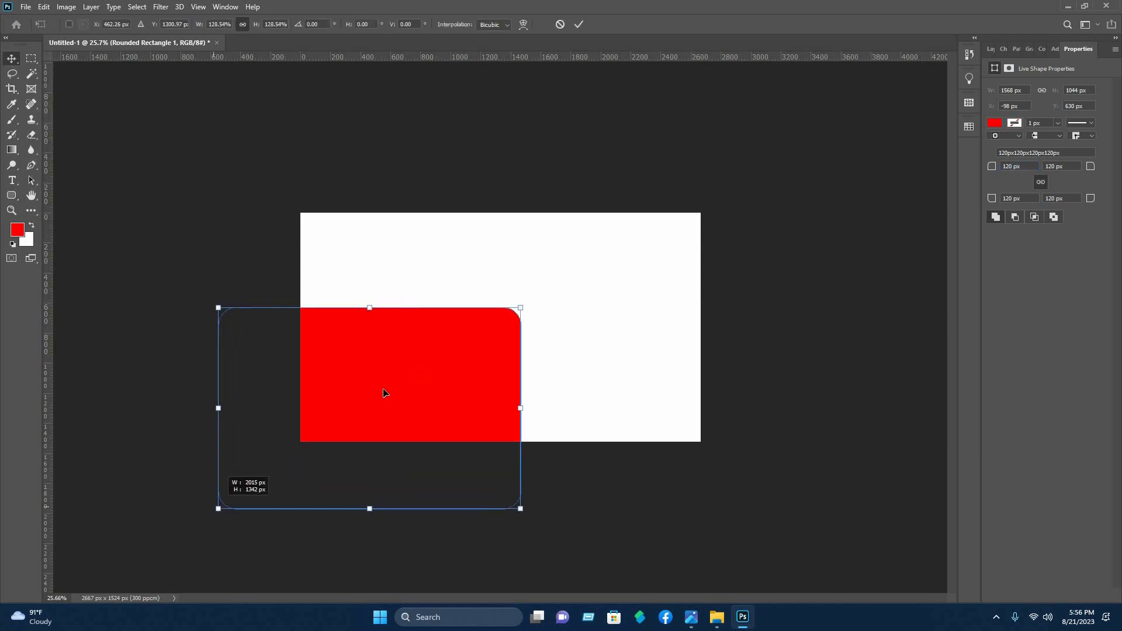
{"action": "left_click_drag", "start_coordinate": [386, 388], "coordinate": [394, 384]}
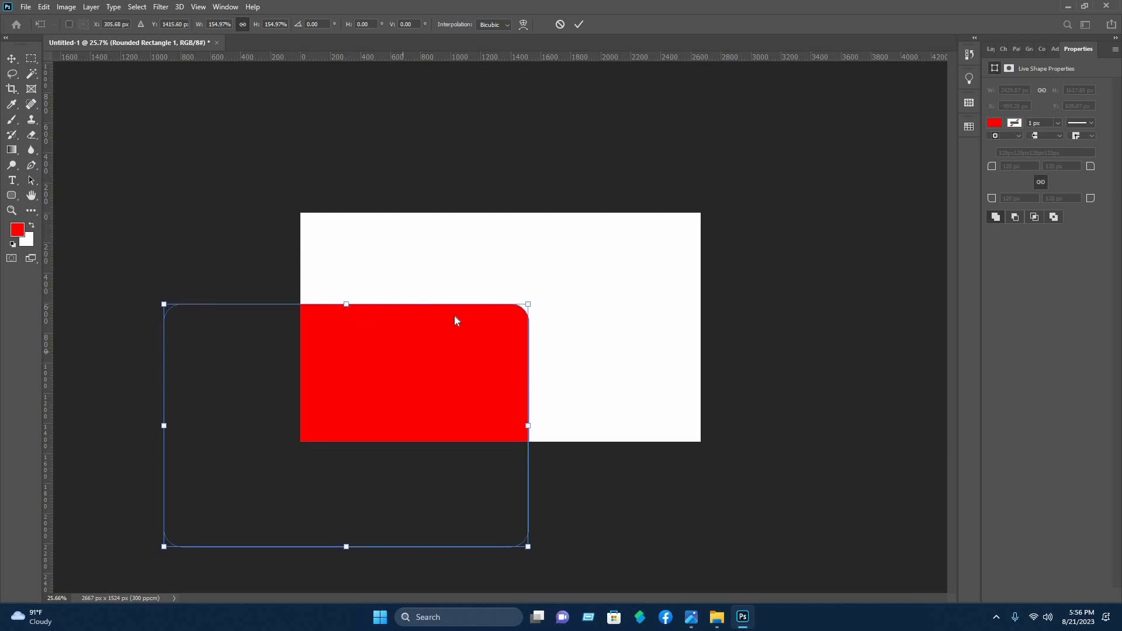
Distort the red shape so its right side slants outward toward the base, and shift the shape down and left
{"action": "right_click", "coordinate": [403, 353]}
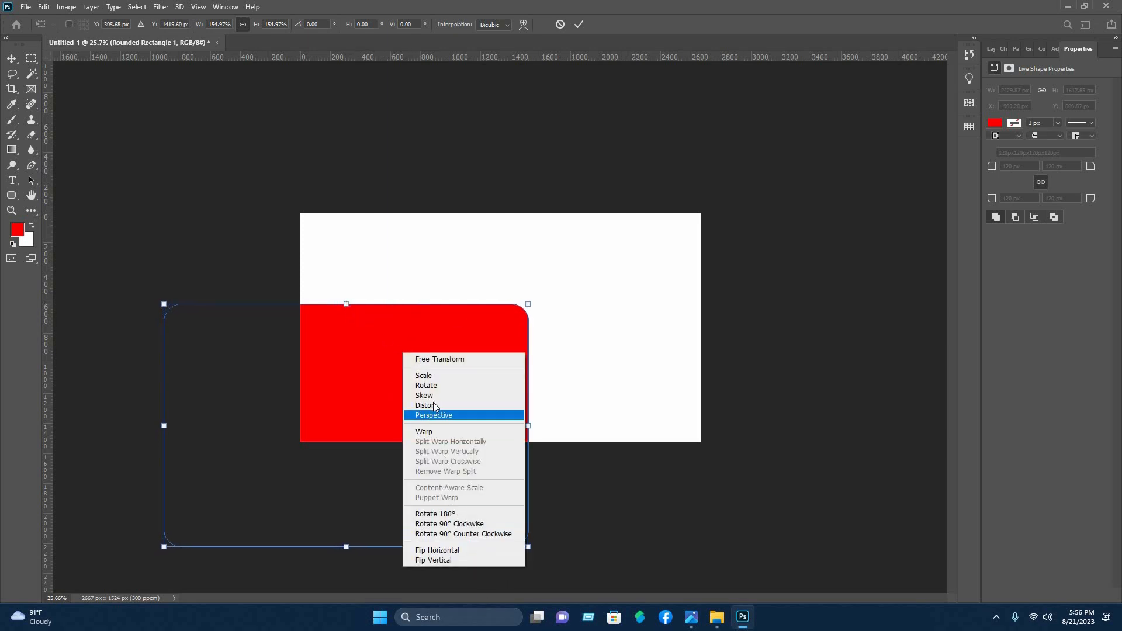
{"action": "left_click", "coordinate": [535, 527]}
{"action": "mouse_move", "coordinate": [528, 547]}
{"action": "left_mouse_down"}
{"action": "mouse_move", "coordinate": [661, 554]}
{"action": "mouse_move", "coordinate": [639, 559]}
{"action": "left_mouse_up"}
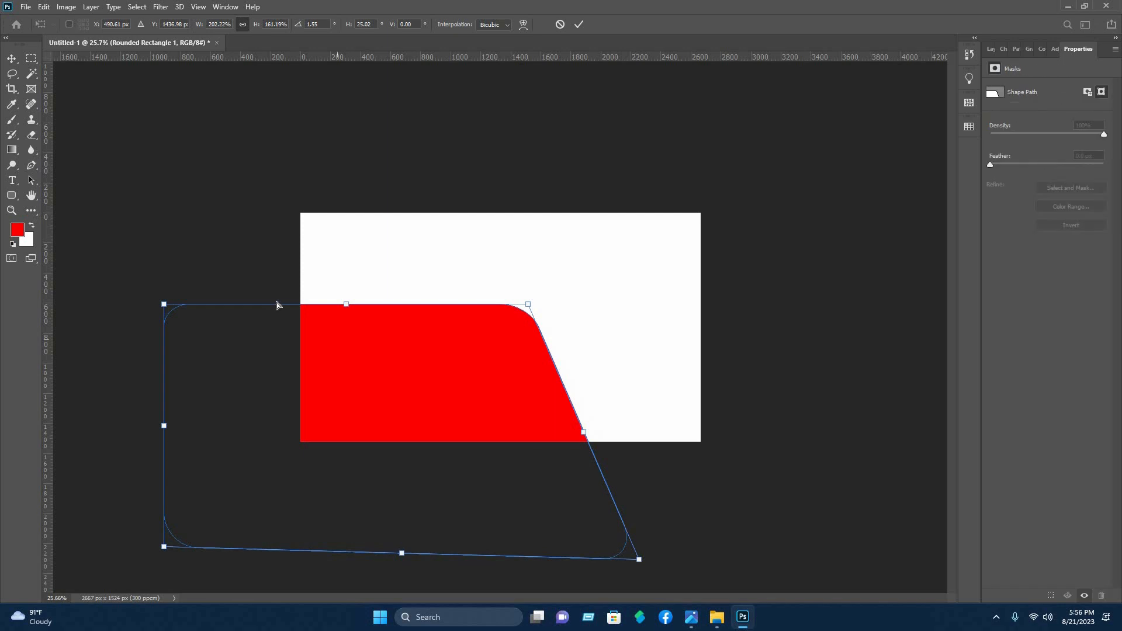
{"action": "left_click_drag", "start_coordinate": [496, 351], "coordinate": [414, 375]}
{"action": "left_click_drag", "start_coordinate": [331, 328], "coordinate": [346, 362]}
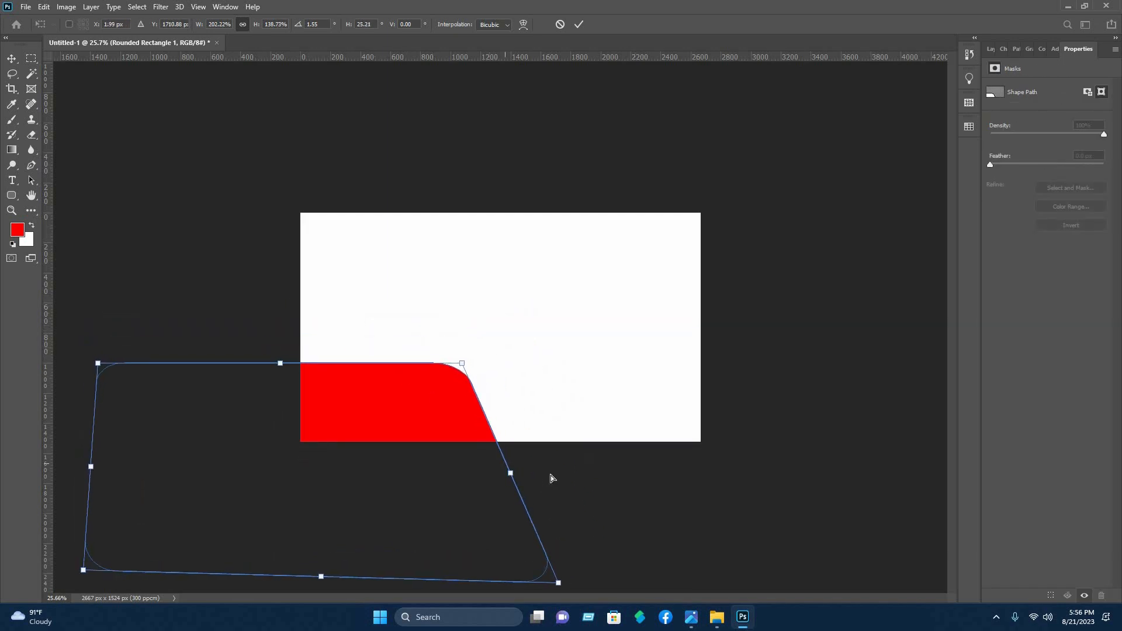
Refine the red shape's distortion and position, making its right side steeper and its top edge nearly level at about half the canvas height
{"action": "left_click_drag", "start_coordinate": [508, 474], "coordinate": [544, 462]}
{"action": "left_click_drag", "start_coordinate": [298, 357], "coordinate": [299, 354]}
{"action": "mouse_move", "coordinate": [99, 360]}
{"action": "left_mouse_down"}
{"action": "mouse_move", "coordinate": [106, 340]}
{"action": "mouse_move", "coordinate": [111, 348]}
{"action": "left_mouse_up"}
{"action": "left_click_drag", "start_coordinate": [500, 428], "coordinate": [468, 423]}
{"action": "left_click_drag", "start_coordinate": [469, 344], "coordinate": [504, 345]}
{"action": "left_click_drag", "start_coordinate": [294, 342], "coordinate": [286, 341]}
{"action": "scroll", "coordinate": [374, 400], "scroll_direction": "up", "scroll_amount": 3}
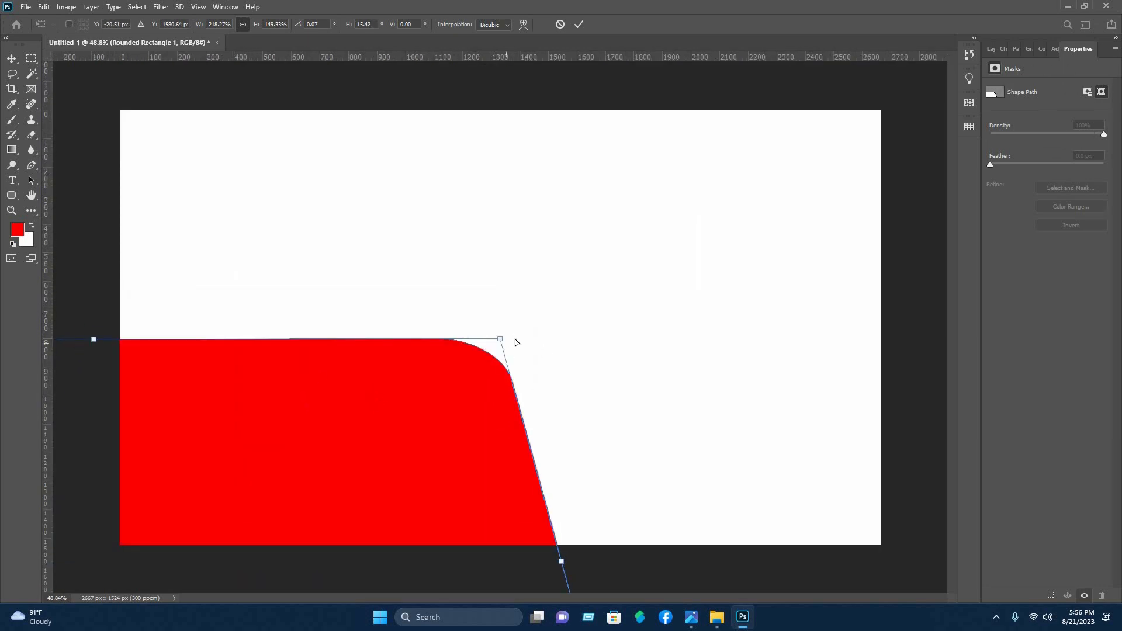
{"action": "left_click_drag", "start_coordinate": [504, 336], "coordinate": [510, 341]}
{"action": "left_click_drag", "start_coordinate": [99, 342], "coordinate": [105, 342]}
{"action": "left_click", "coordinate": [578, 25]}
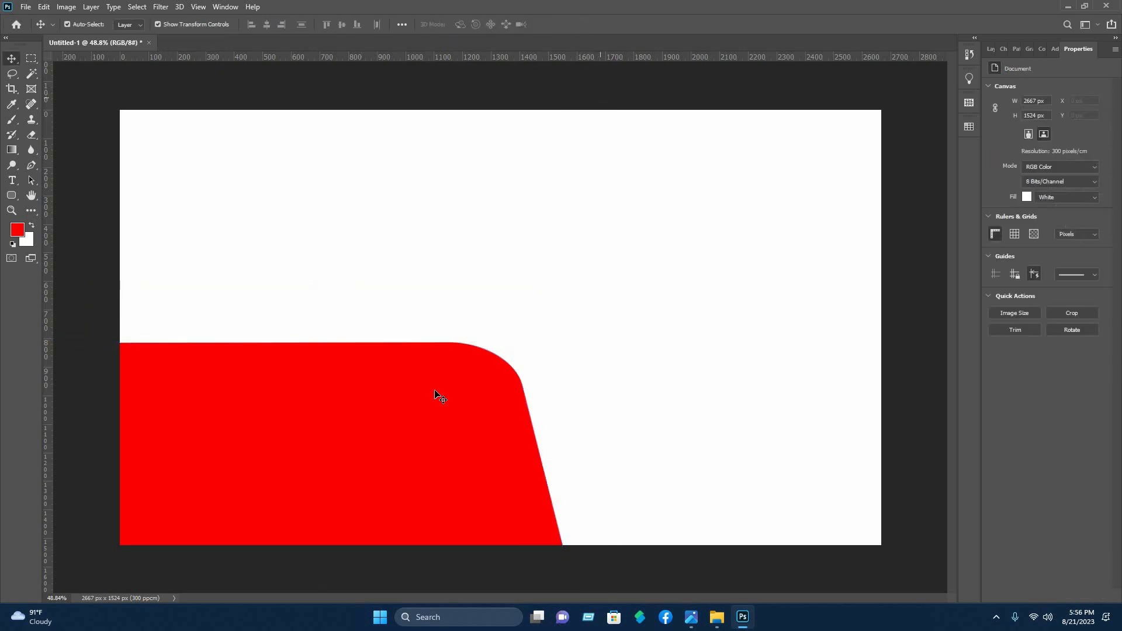
{"action": "left_click", "coordinate": [565, 102]}
Distort the red shape again, pulling its upper-right corner inward to increase the slant of its right side
{"action": "left_click", "coordinate": [496, 357]}
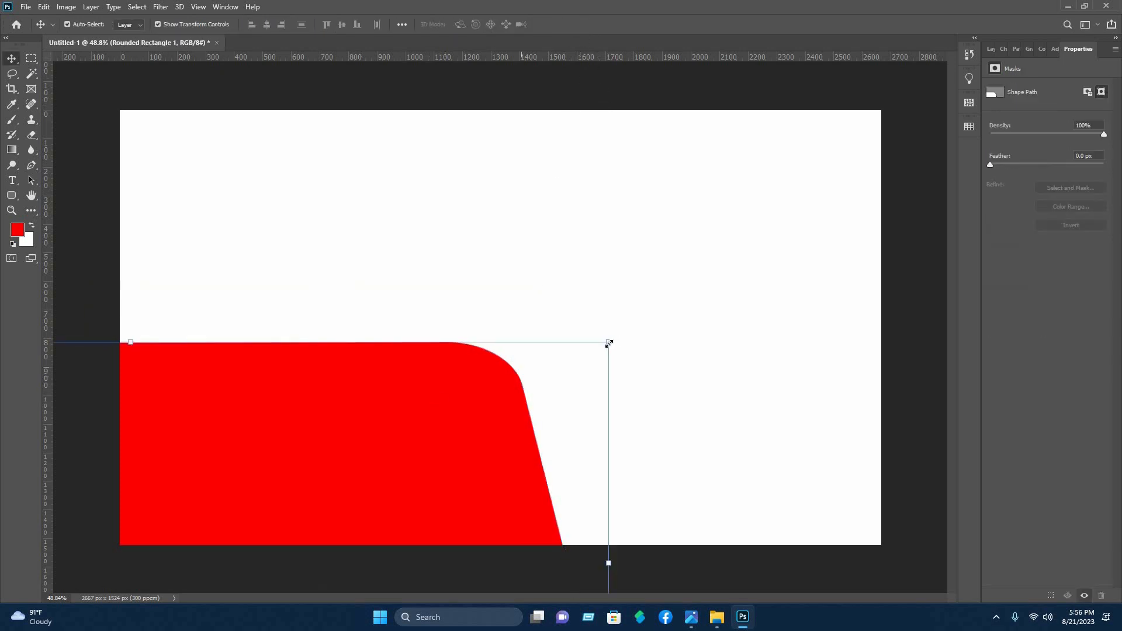
{"action": "key", "text": "ctrl+t"}
{"action": "right_click", "coordinate": [438, 397]}
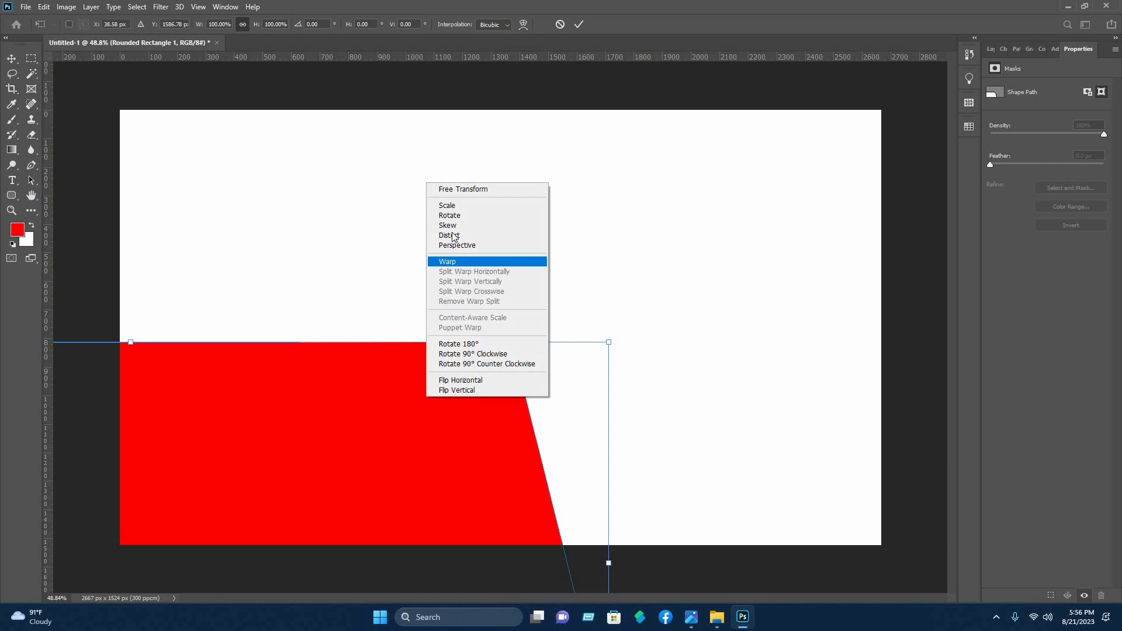
{"action": "left_click_drag", "start_coordinate": [609, 343], "coordinate": [534, 347]}
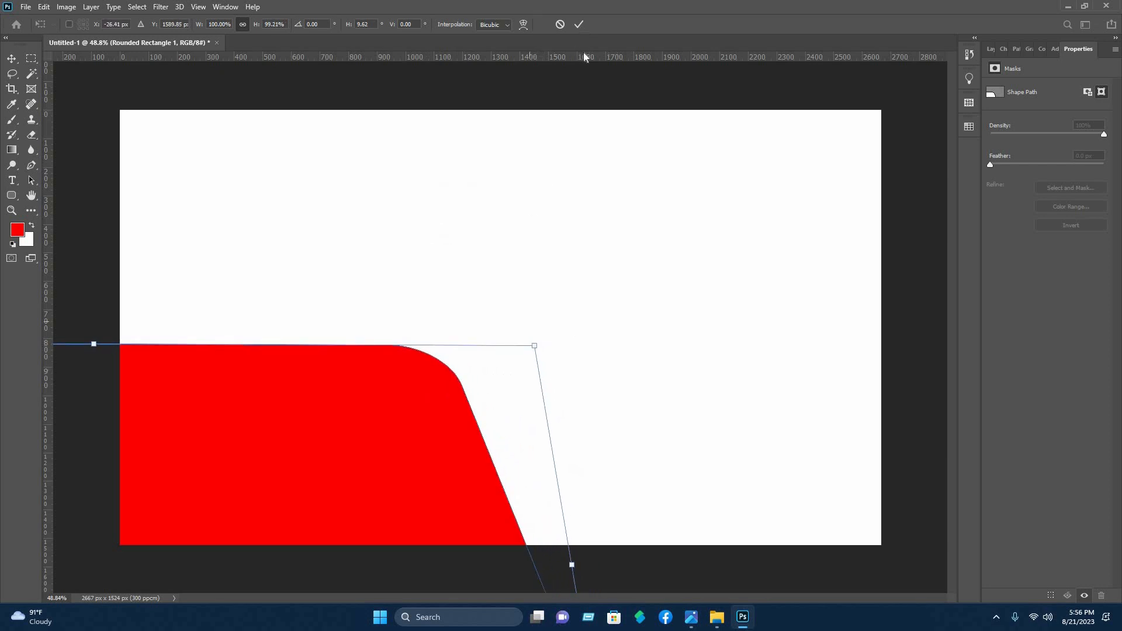
{"action": "left_click", "coordinate": [579, 24]}
{"action": "left_click", "coordinate": [442, 204]}
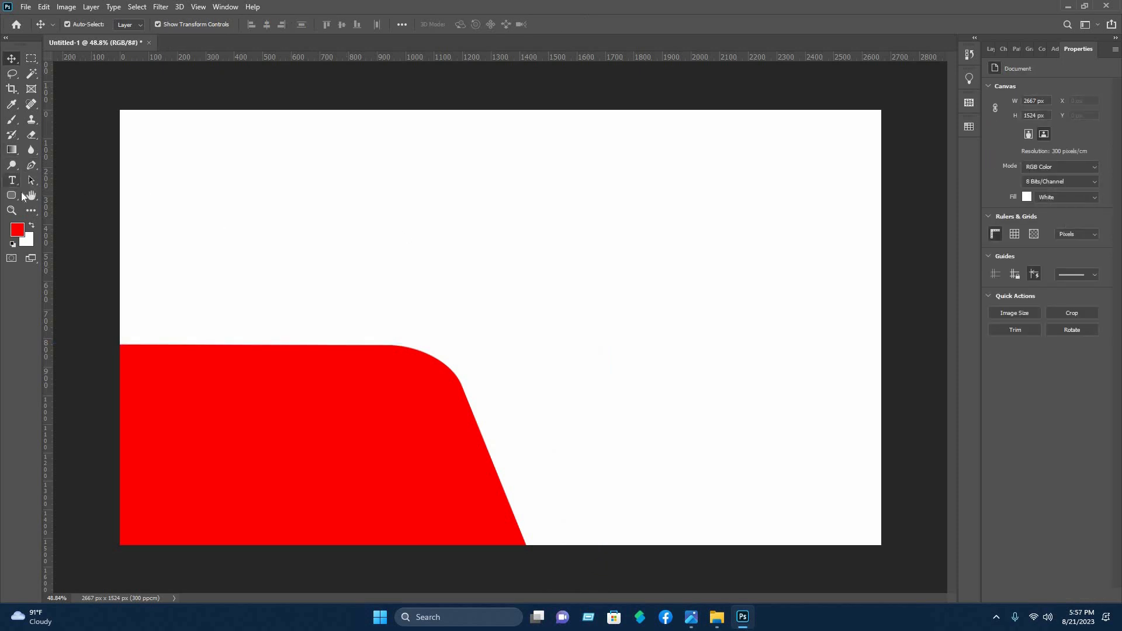
Draw a rectangle about 474 × 236 px on the canvas's lower edge, overlapping the red shape's slanted side, and fill it black
{"action": "left_click", "coordinate": [12, 196]}
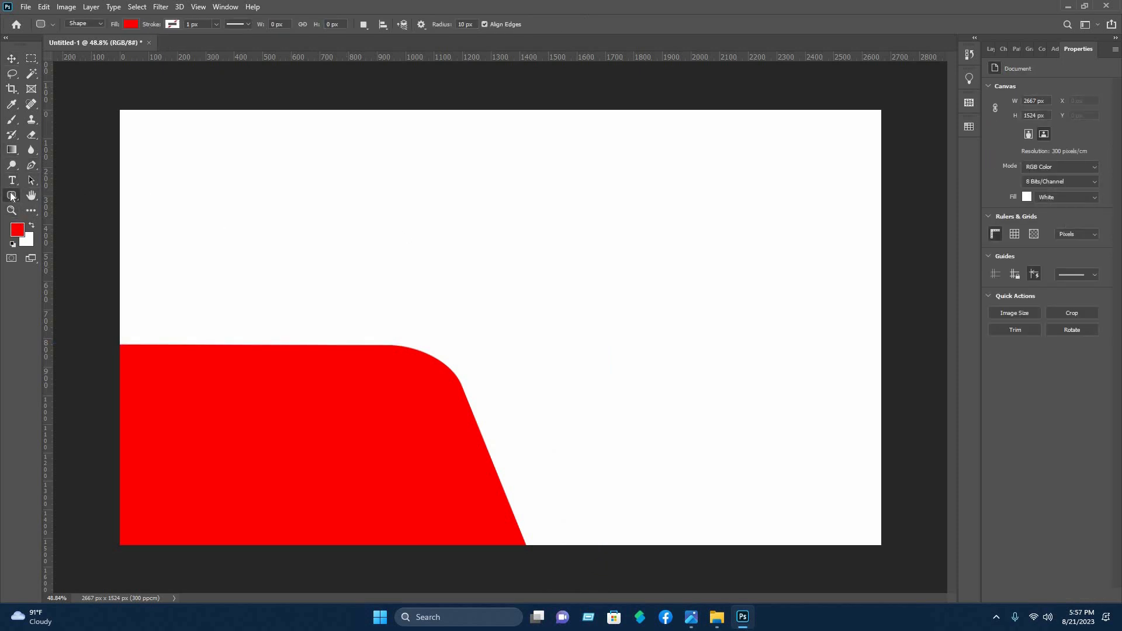
{"action": "left_click", "coordinate": [62, 198]}
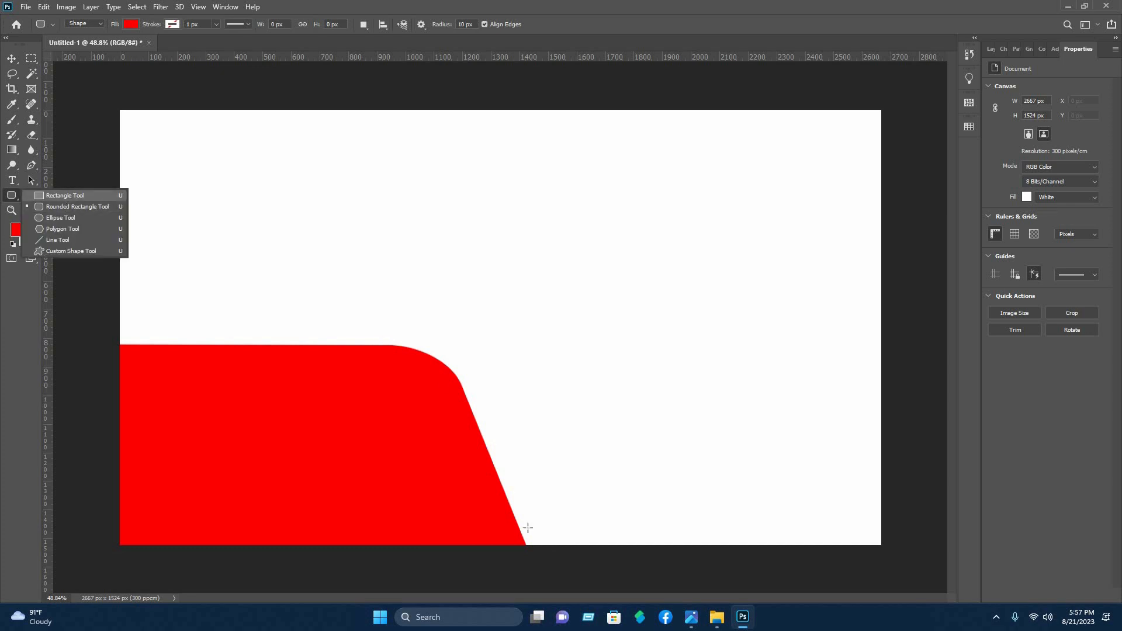
{"action": "left_click_drag", "start_coordinate": [485, 477], "coordinate": [620, 545]}
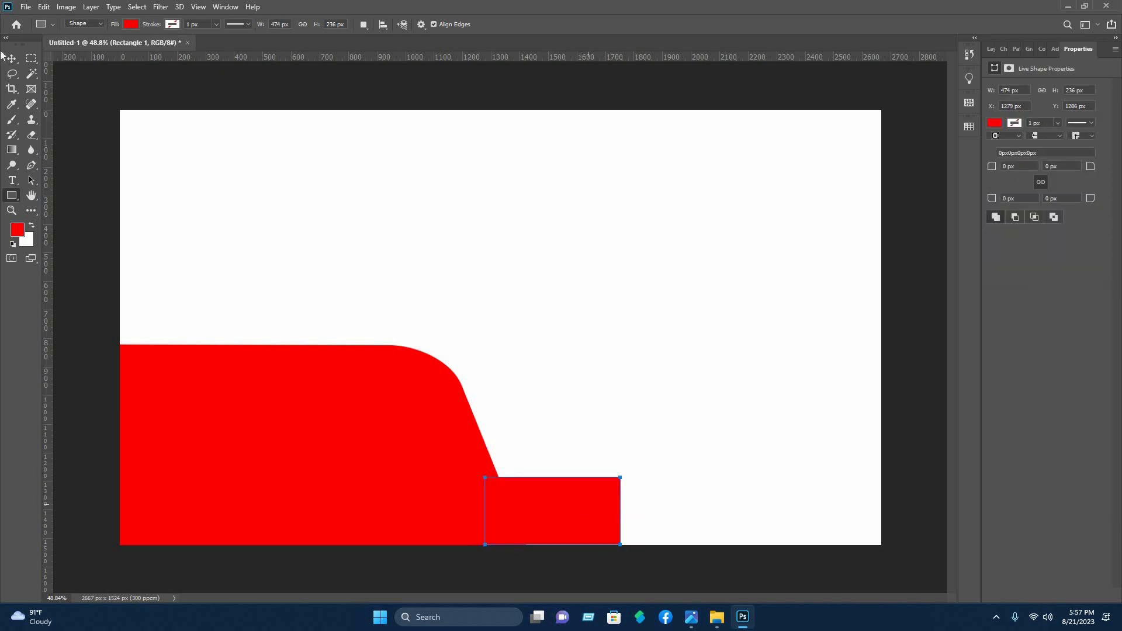
{"action": "left_click", "coordinate": [131, 24]}
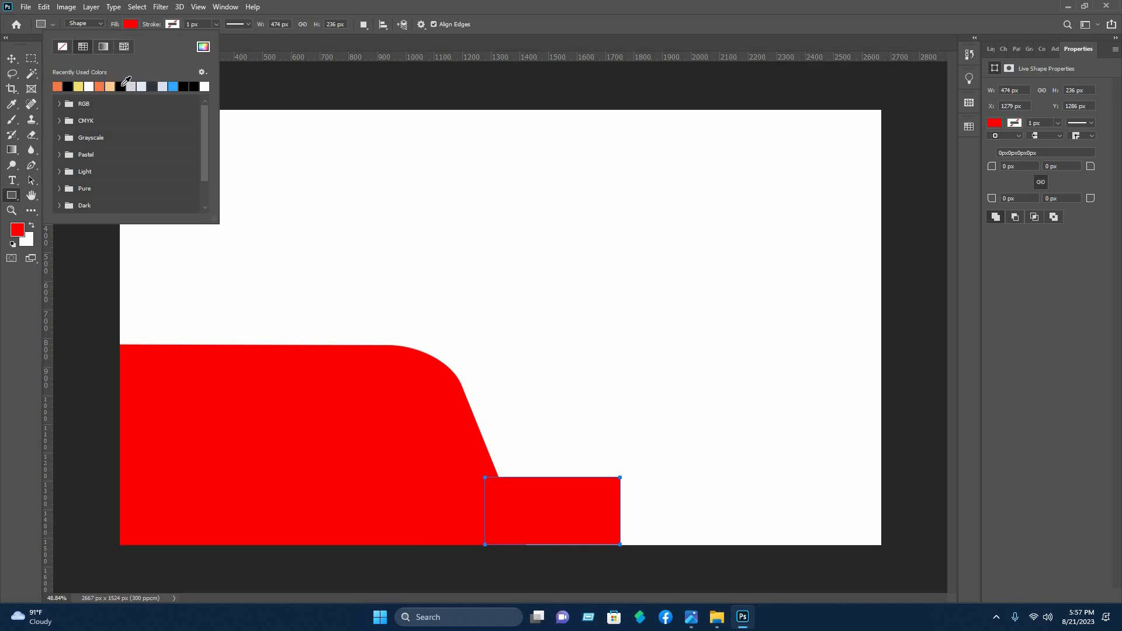
{"action": "left_click", "coordinate": [120, 86]}
Scale the black rectangle to about 86% and distort it into a left-leaning parallelogram that follows the red shape's slant
{"action": "key", "text": "v"}
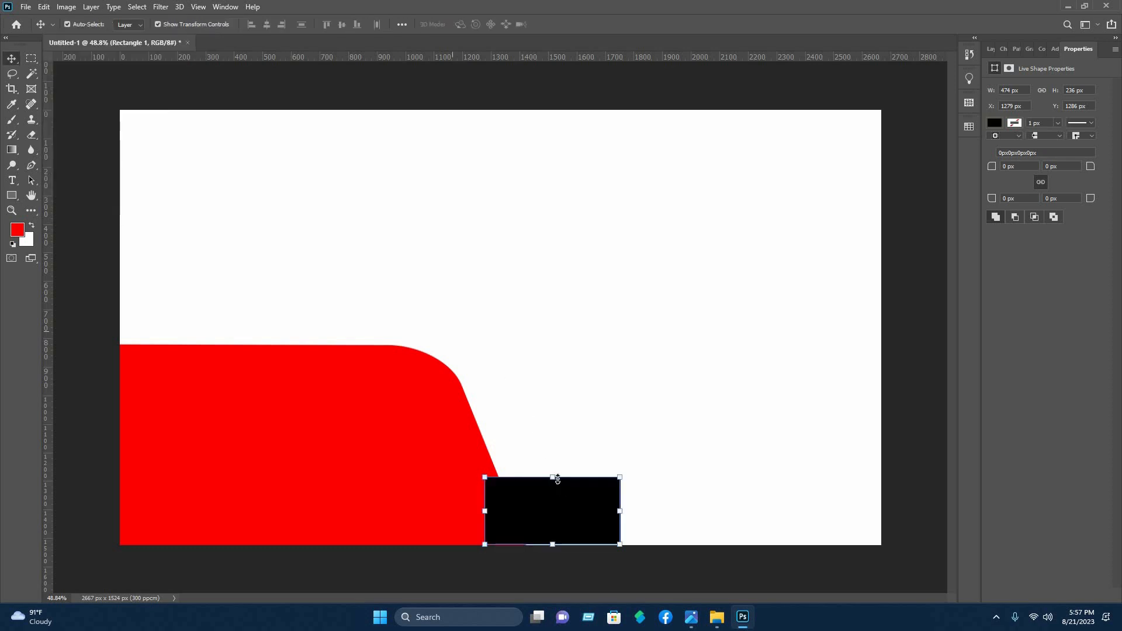
{"action": "left_click_drag", "start_coordinate": [553, 478], "coordinate": [567, 533]}
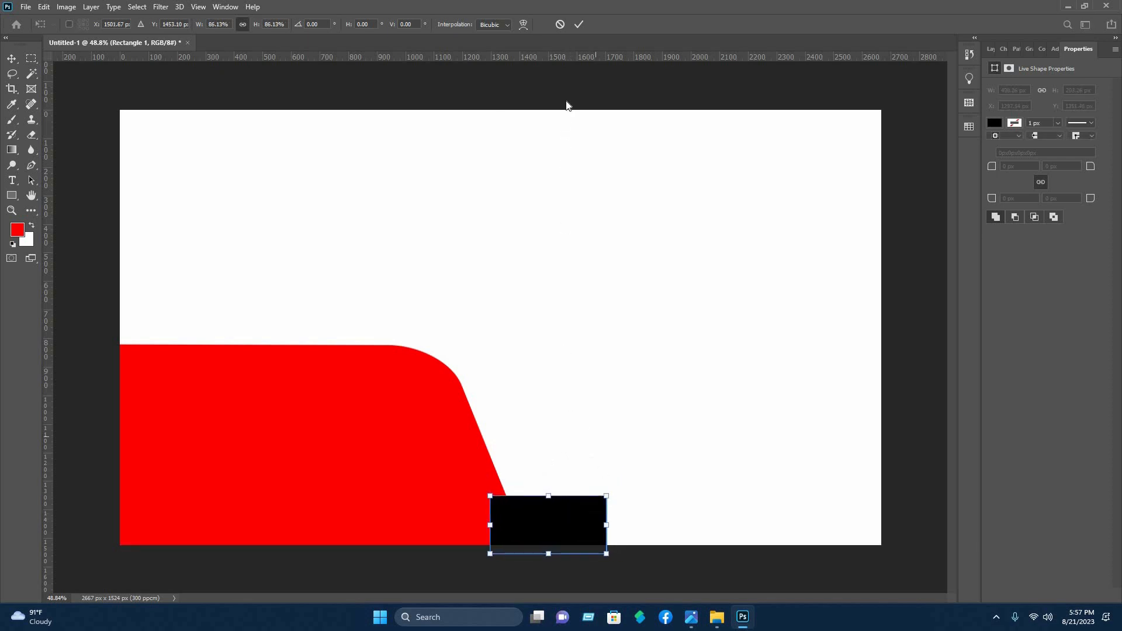
{"action": "right_click", "coordinate": [568, 525]}
{"action": "left_click", "coordinate": [602, 361]}
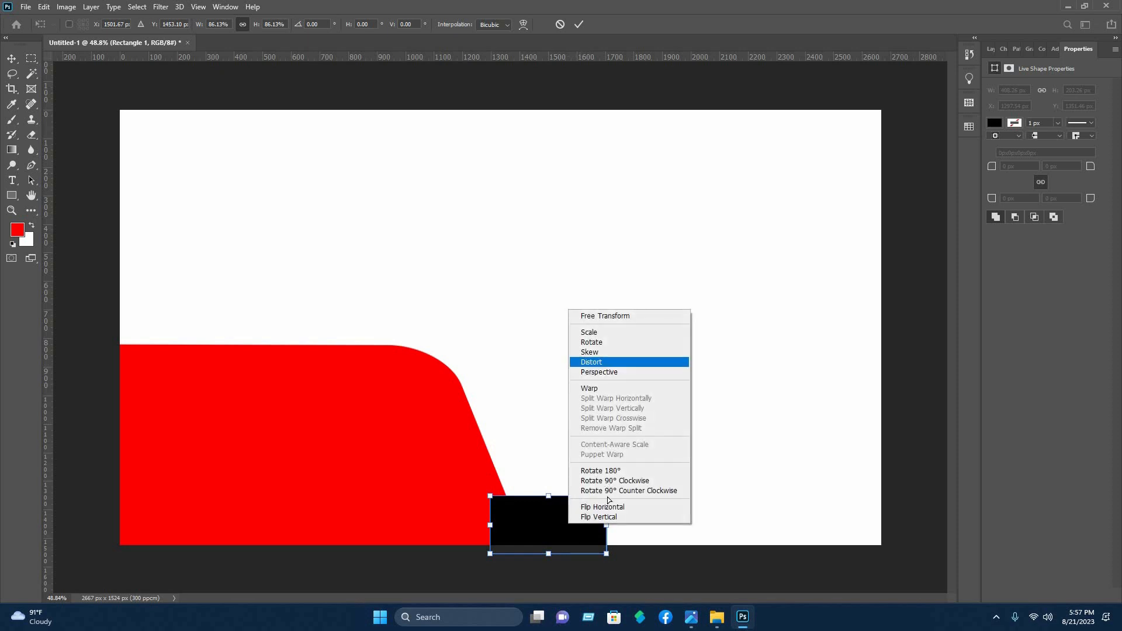
{"action": "mouse_move", "coordinate": [594, 500]}
{"action": "left_mouse_down"}
{"action": "mouse_move", "coordinate": [605, 498]}
{"action": "mouse_move", "coordinate": [563, 520]}
{"action": "mouse_move", "coordinate": [585, 497]}
{"action": "left_mouse_up"}
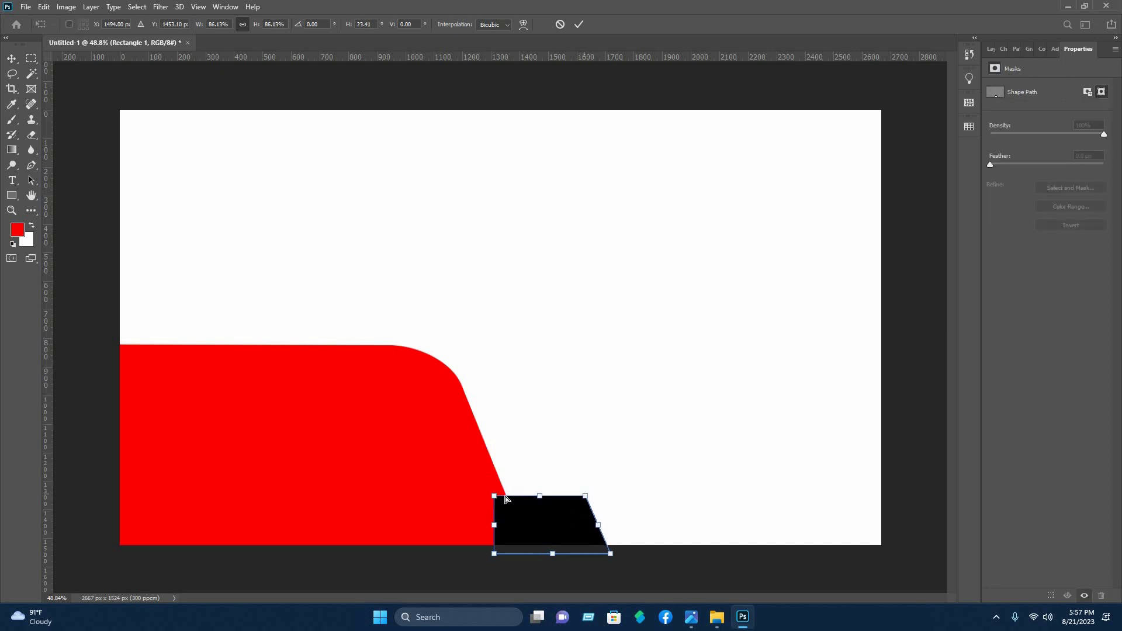
{"action": "left_click_drag", "start_coordinate": [494, 495], "coordinate": [472, 495]}
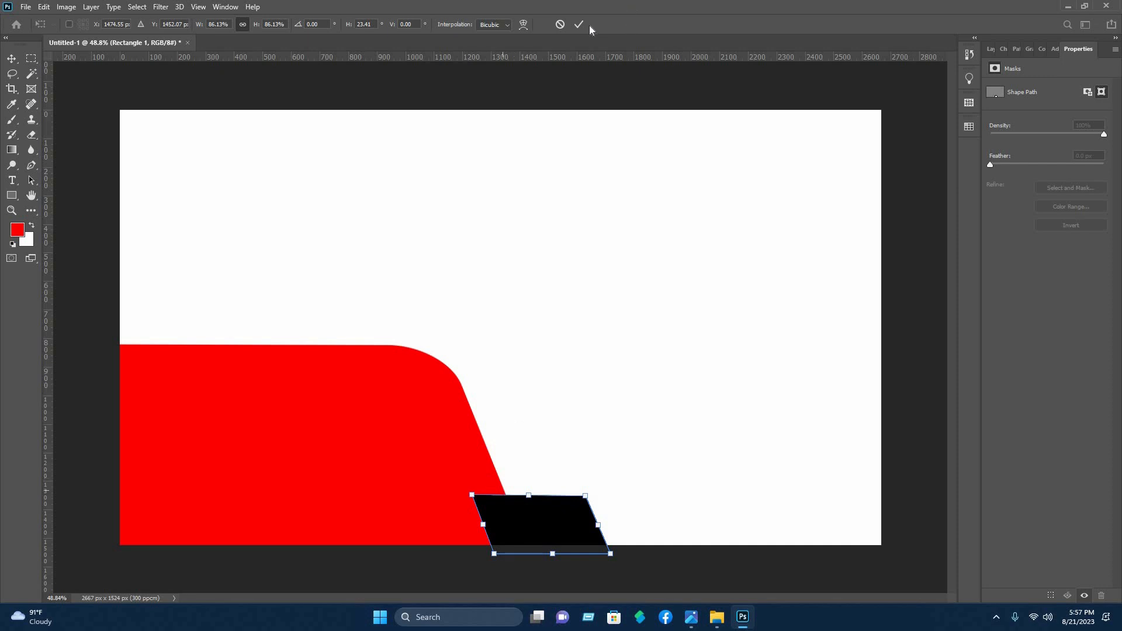
{"action": "key", "text": "Return"}
{"action": "left_click", "coordinate": [573, 525], "text": "shift"}
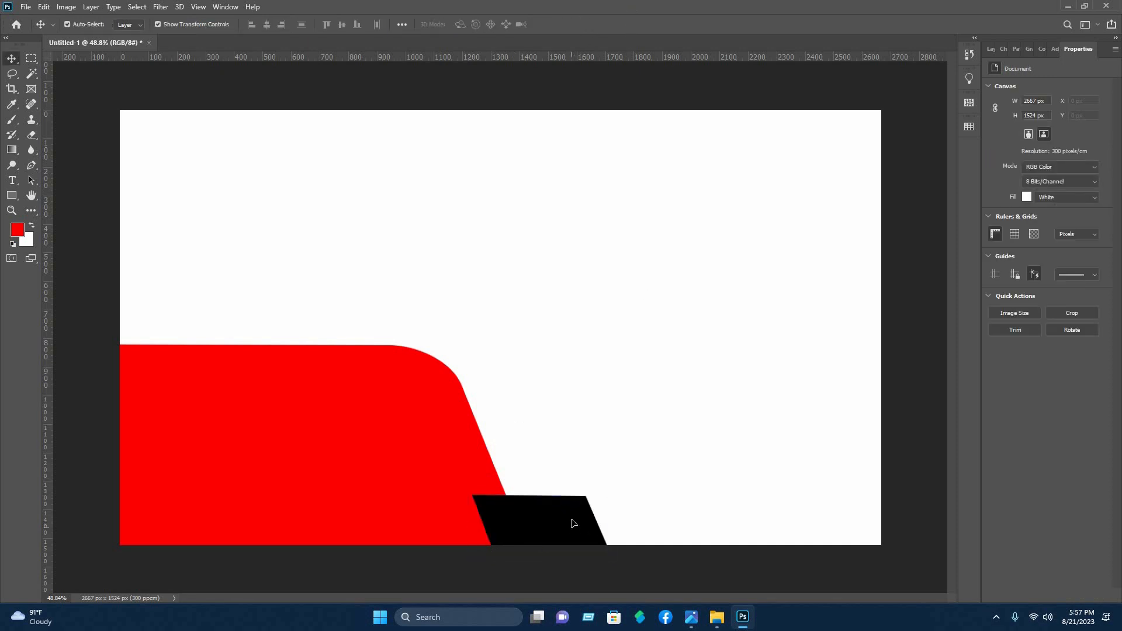
Duplicate the black parallelogram to the right, overlapping the original to extend the strip along the canvas's lower edge
{"action": "left_click", "coordinate": [571, 520]}
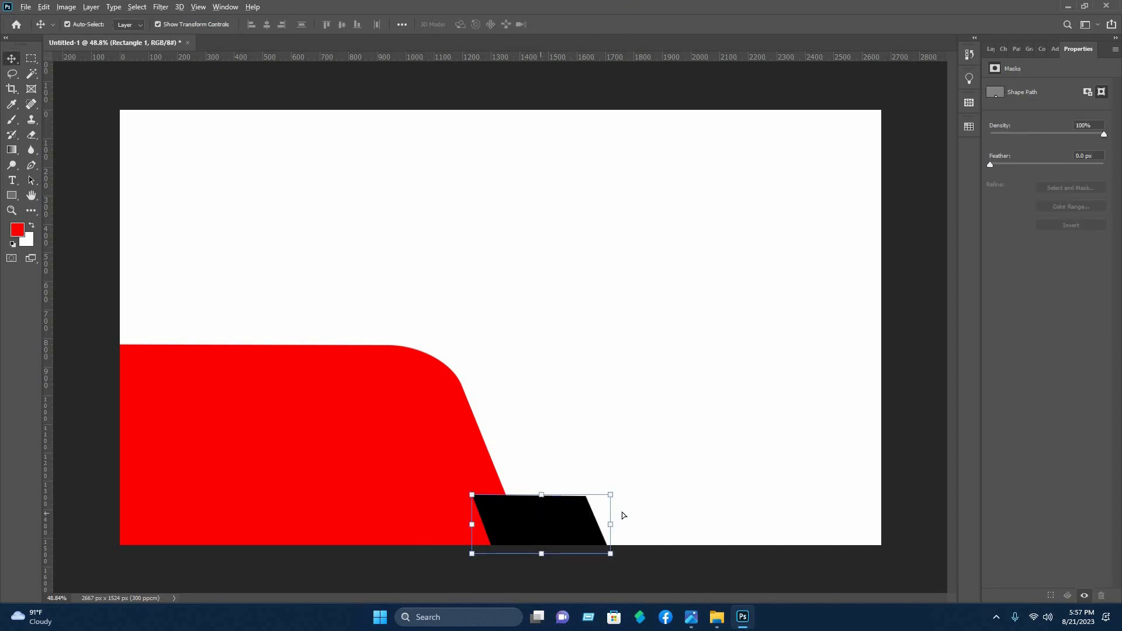
{"action": "left_click_drag", "start_coordinate": [540, 518], "coordinate": [636, 518]}
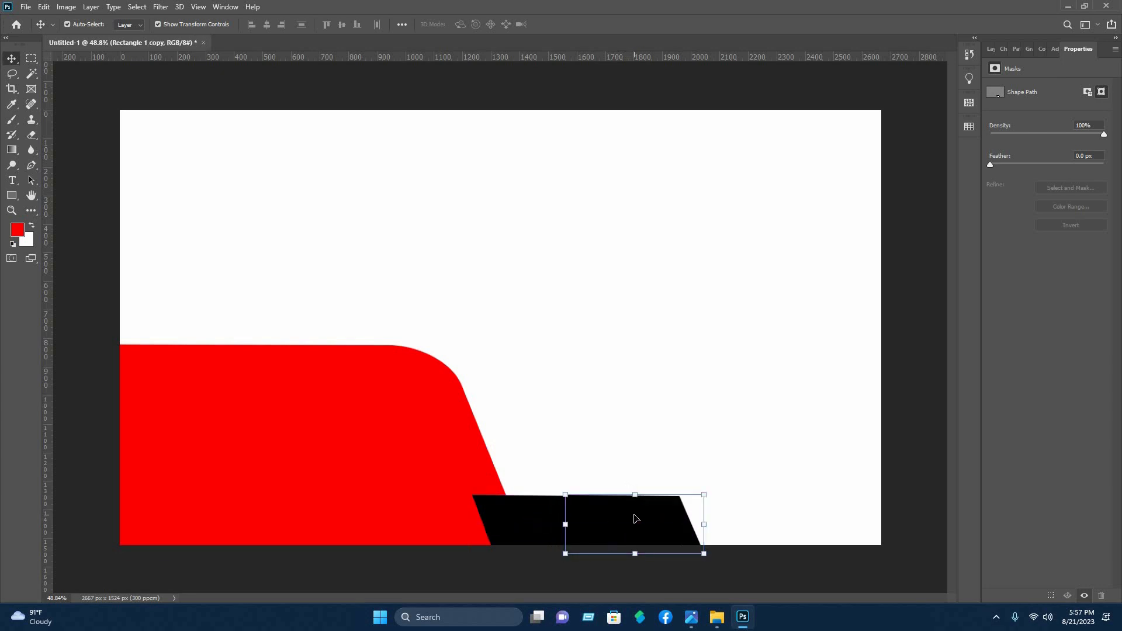
{"action": "left_click", "coordinate": [646, 527], "text": "shift"}
{"action": "left_click", "coordinate": [648, 522]}
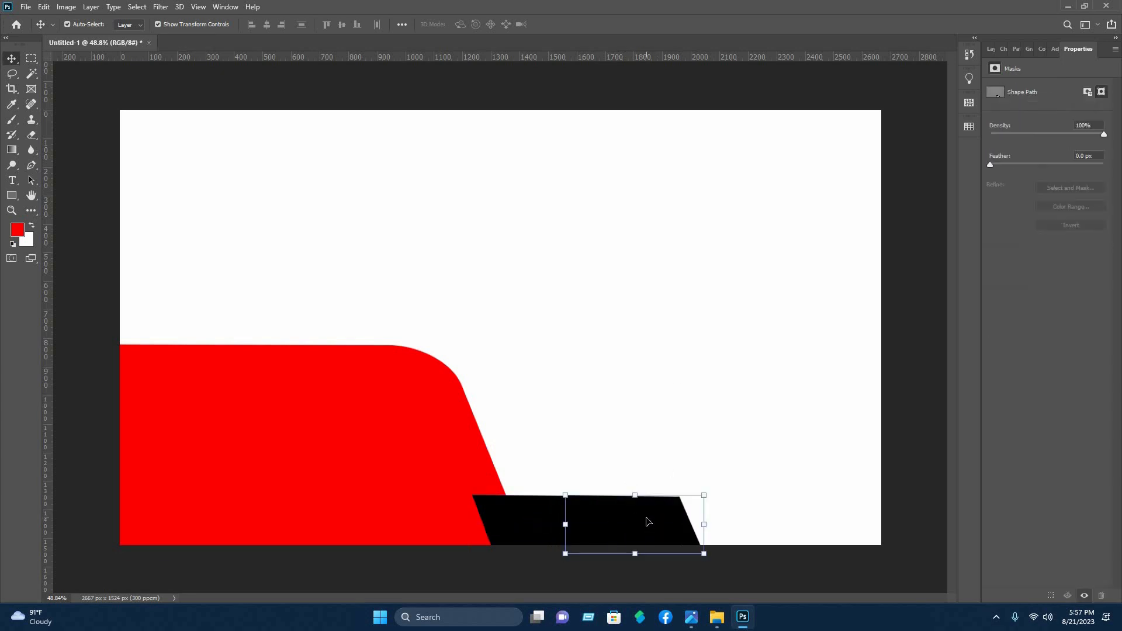
{"action": "left_click", "coordinate": [653, 529], "text": "shift"}
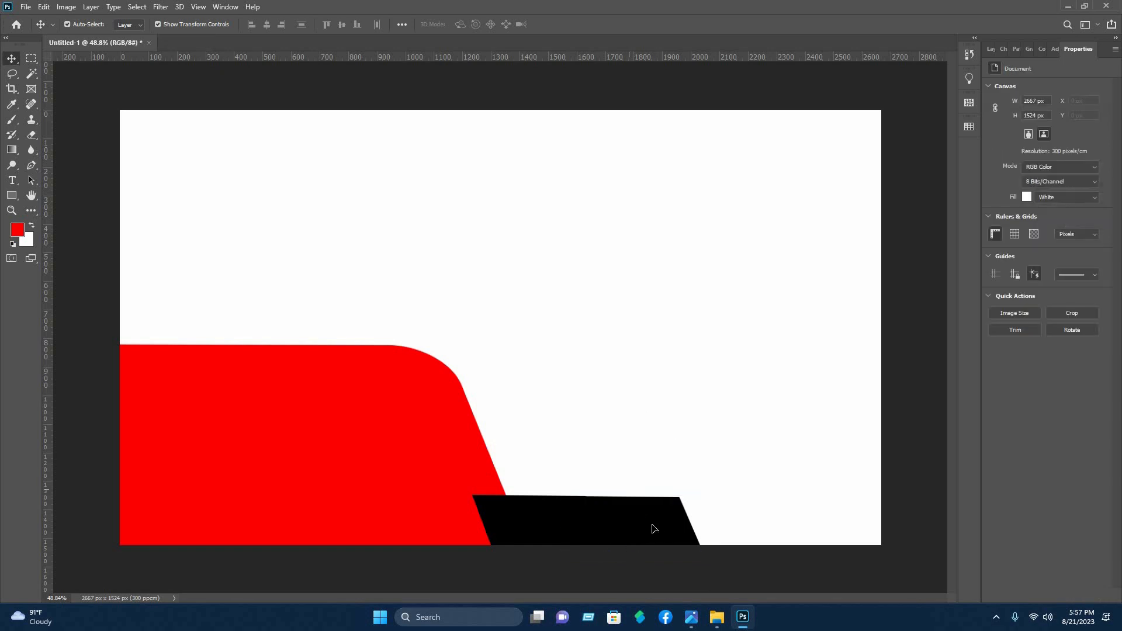
Duplicate the rightmost black parallelogram farther right and nudge the new copy vertically to align its top edge with the strip
{"action": "left_click", "coordinate": [653, 529]}
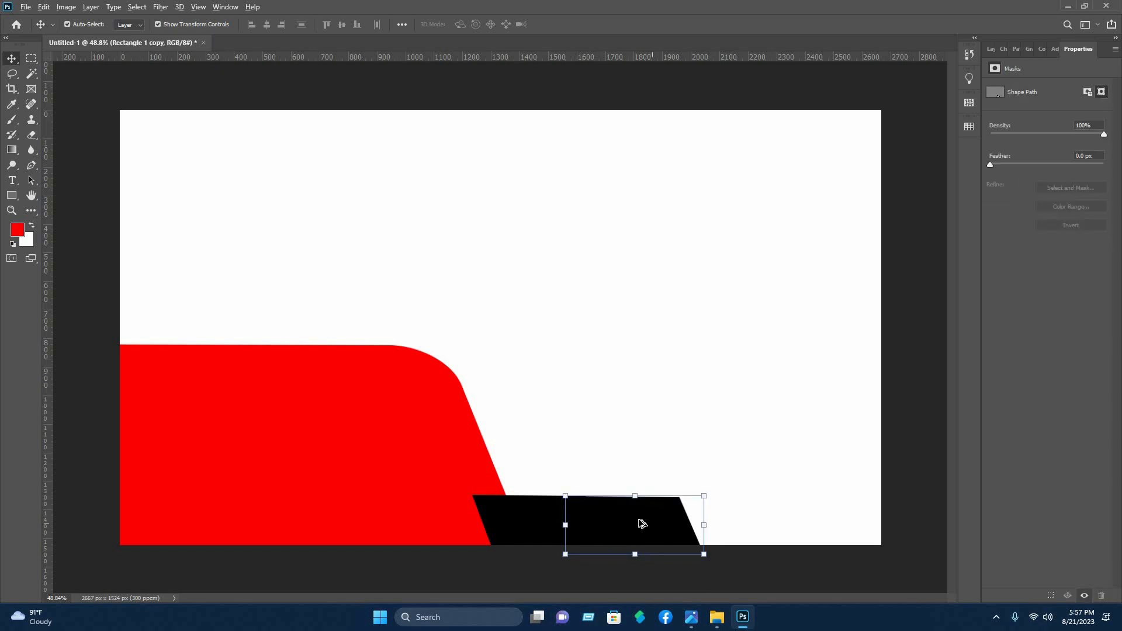
{"action": "left_click_drag", "start_coordinate": [636, 516], "coordinate": [746, 527]}
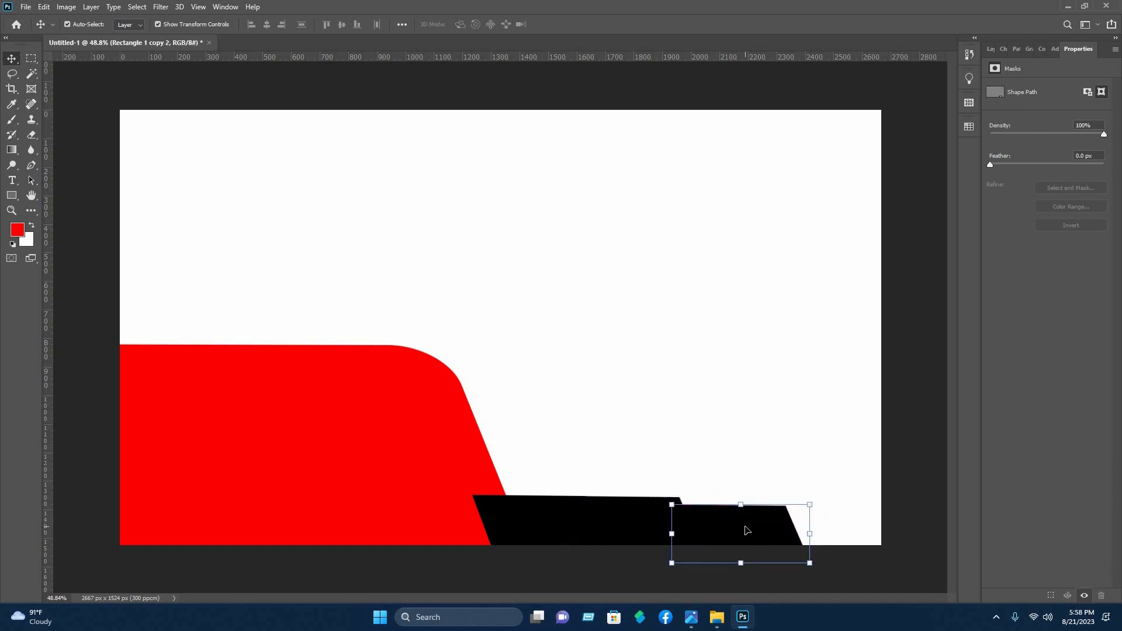
{"action": "key", "text": "Up"}
{"action": "key", "text": "Up"}
{"action": "key", "text": "Up"}
{"action": "key", "text": "Up"}
{"action": "key", "text": "Up"}
{"action": "key", "text": "Up"}
{"action": "key", "text": "Up"}
{"action": "key", "text": "Up"}
{"action": "key", "text": "Up"}
{"action": "key", "text": "Up"}
{"action": "key", "text": "Up"}
{"action": "key", "text": "Up"}
{"action": "key", "text": "Up"}
{"action": "key", "text": "Up"}
{"action": "key", "text": "Up"}
{"action": "key", "text": "Up"}
{"action": "key", "text": "Up"}
{"action": "key", "text": "Up"}
{"action": "key", "text": "Up"}
{"action": "key", "text": "Up"}
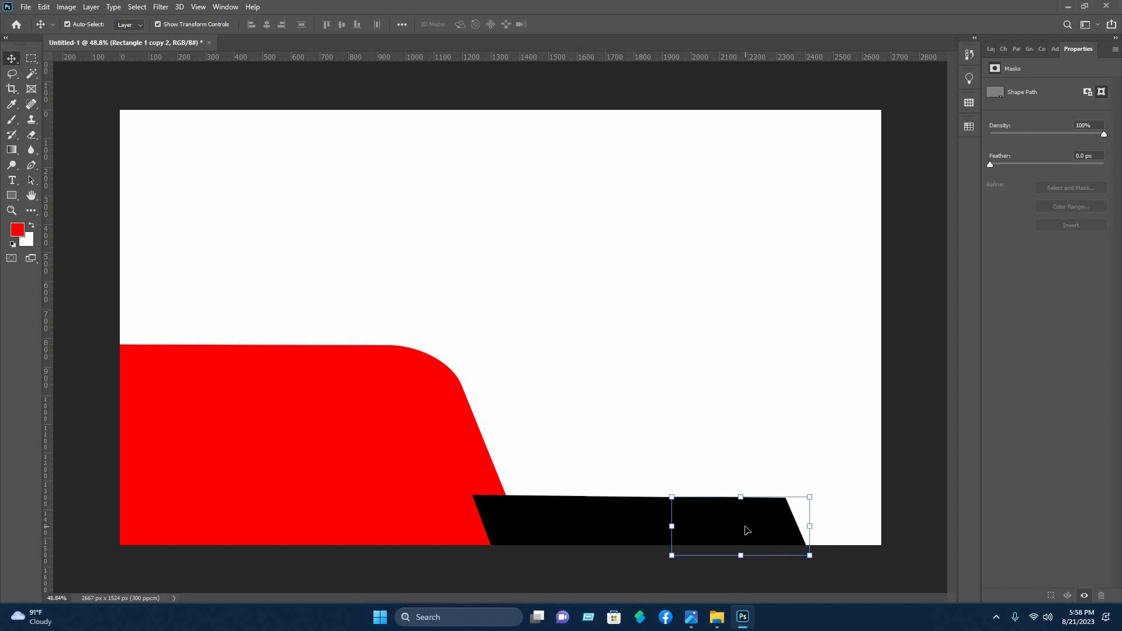
{"action": "key", "text": "Down"}
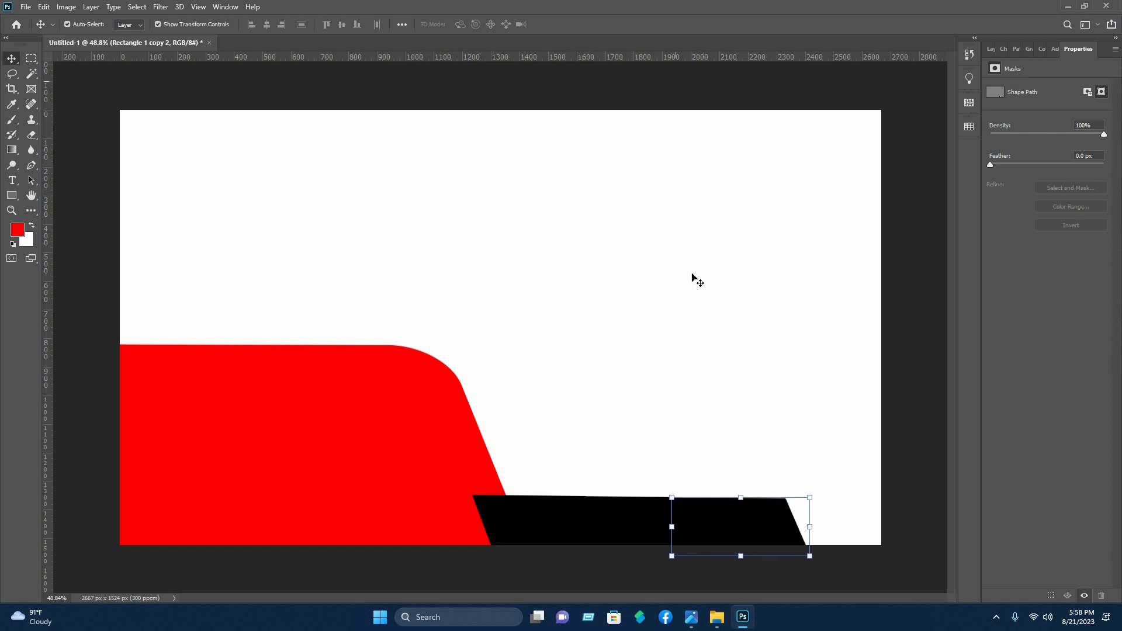
Duplicate the rightmost black parallelogram farther right to extend the strip to the canvas's right edge
{"action": "left_click", "coordinate": [848, 557]}
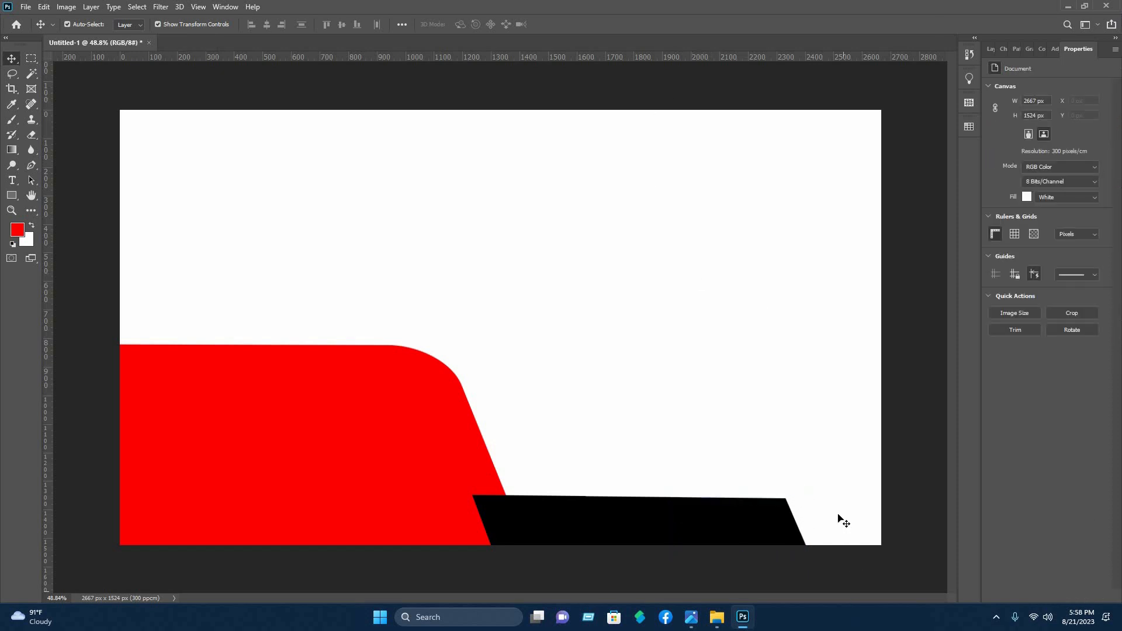
{"action": "left_click", "coordinate": [768, 530]}
{"action": "left_click_drag", "start_coordinate": [823, 531], "coordinate": [846, 528]}
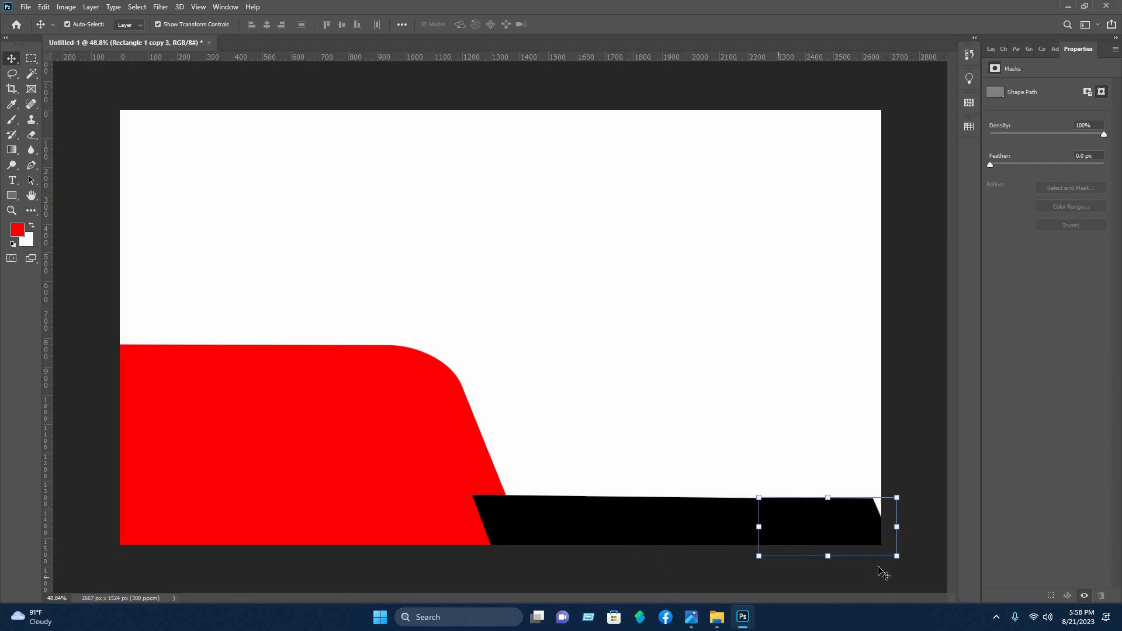
{"action": "left_click_drag", "start_coordinate": [879, 570], "coordinate": [833, 334]}
Recolor the rightmost parallelogram, Rectangle 1 copy 3, to magenta f105b1
{"action": "left_click", "coordinate": [991, 49]}
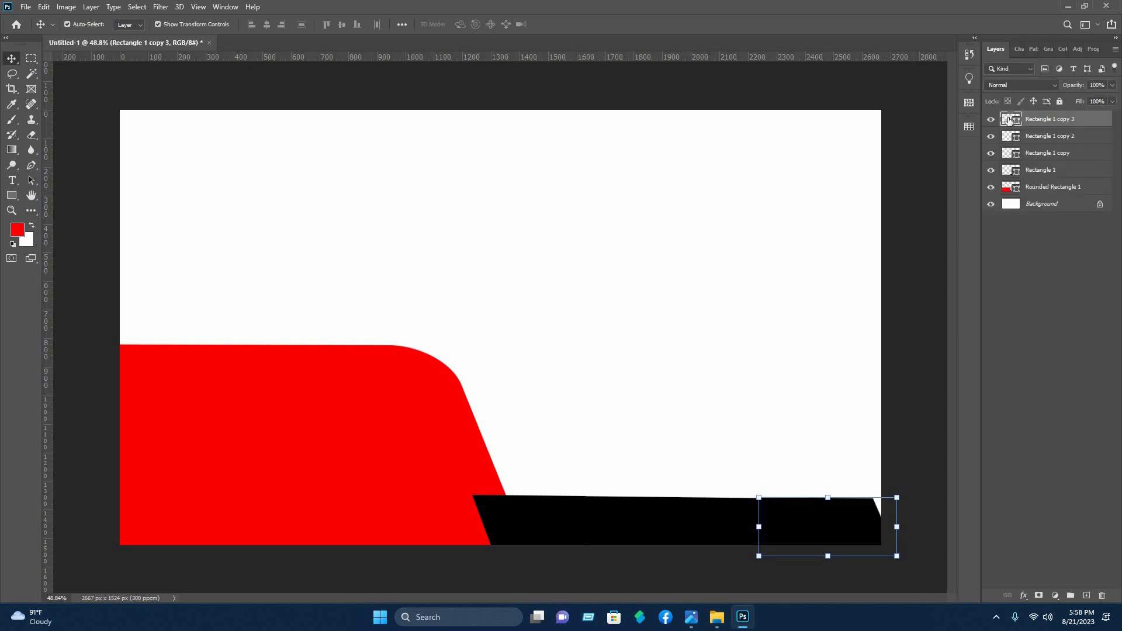
{"action": "left_click", "coordinate": [869, 287]}
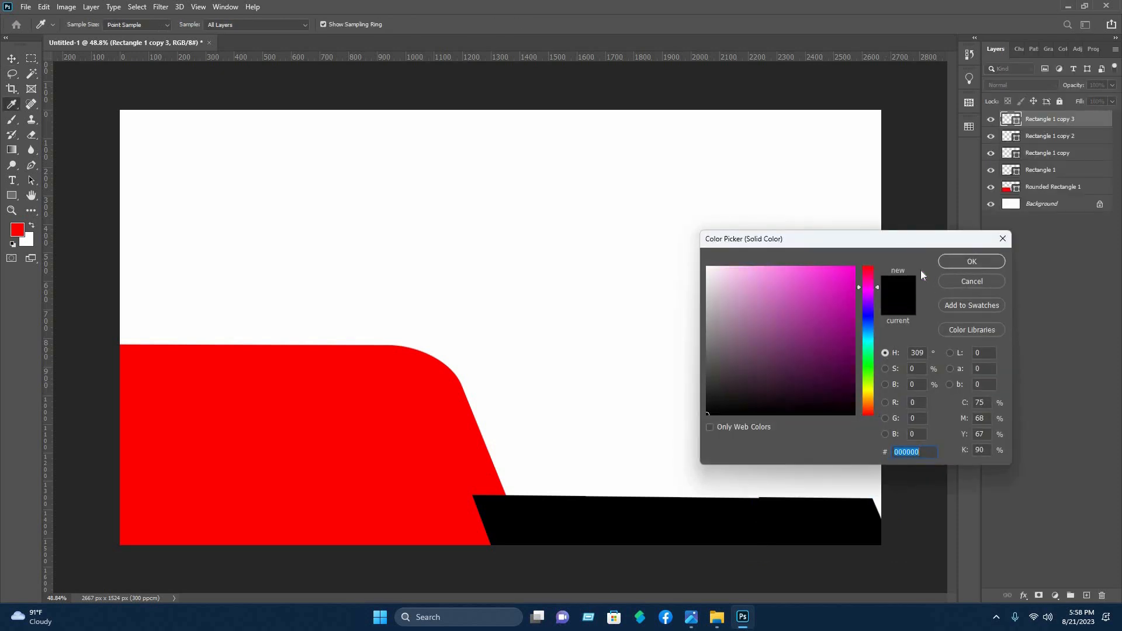
{"action": "left_click", "coordinate": [853, 275]}
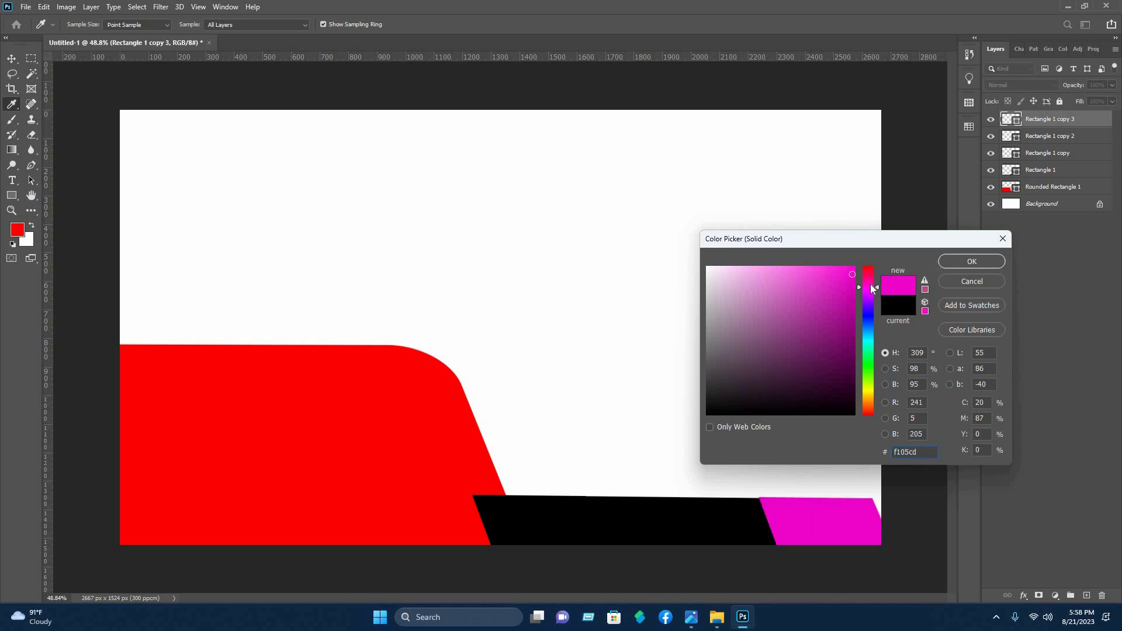
{"action": "left_click", "coordinate": [869, 275]}
{"action": "left_click", "coordinate": [984, 261]}
{"action": "key", "text": "v"}
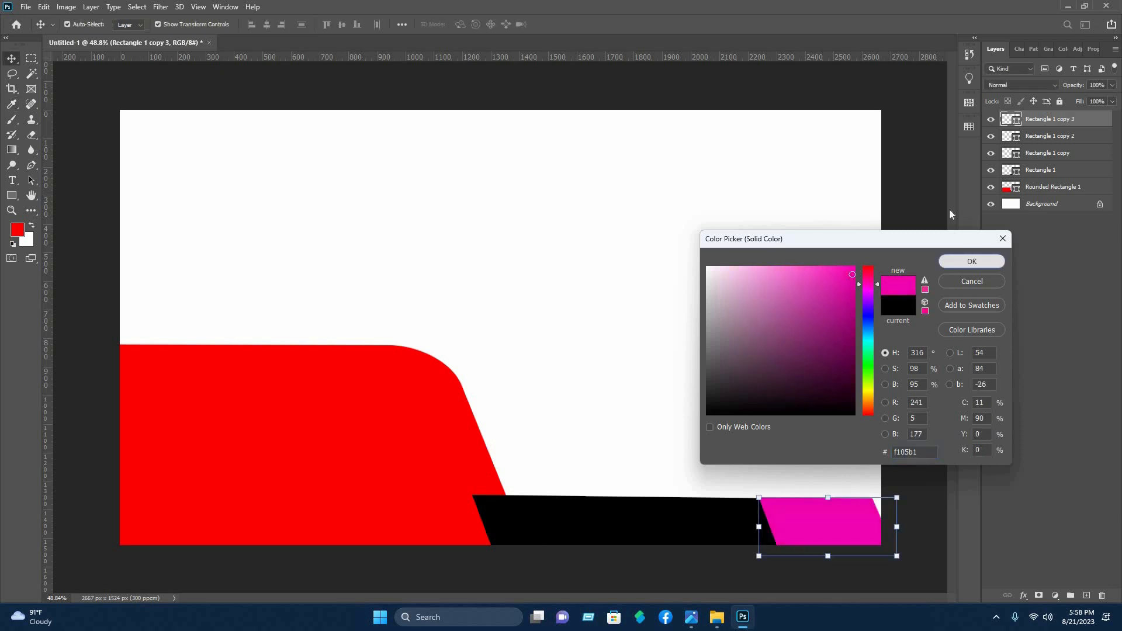
{"action": "left_click", "coordinate": [709, 551]}
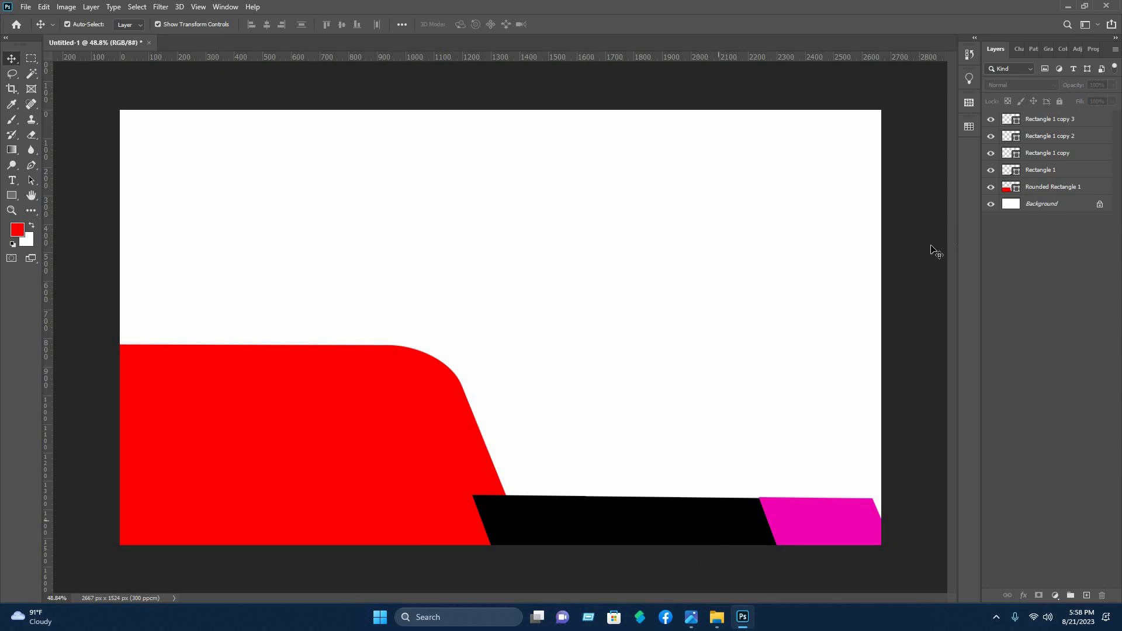
Recolor the third parallelogram, Rectangle 1 copy 2, to red
{"action": "left_click", "coordinate": [1010, 137]}
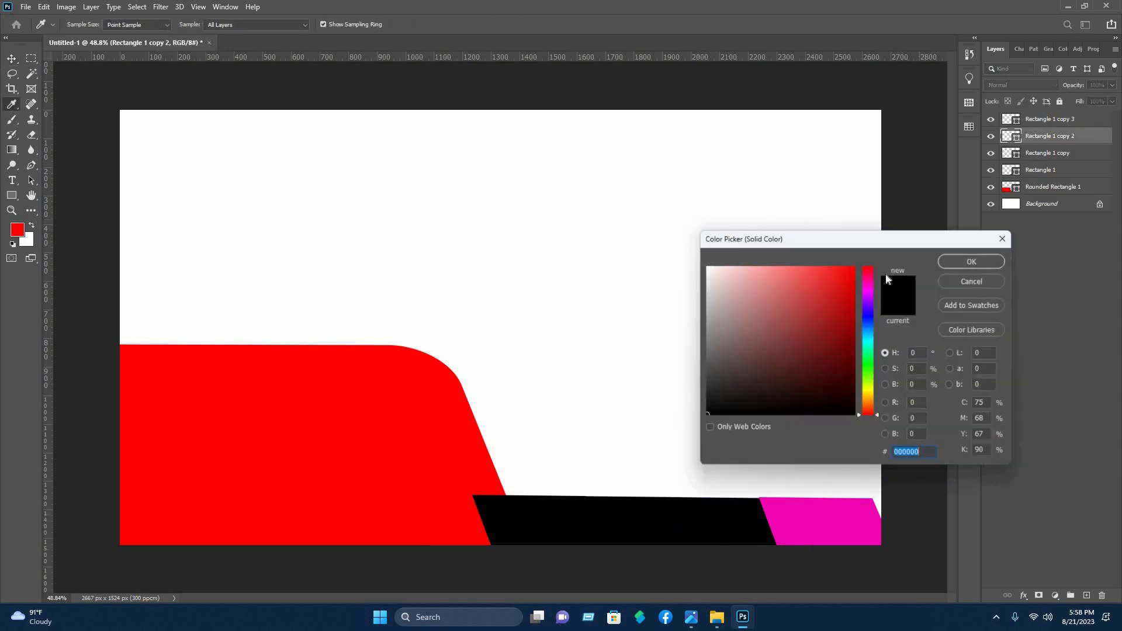
{"action": "left_click", "coordinate": [846, 273]}
{"action": "key", "text": "Return"}
{"action": "left_click", "coordinate": [713, 483]}
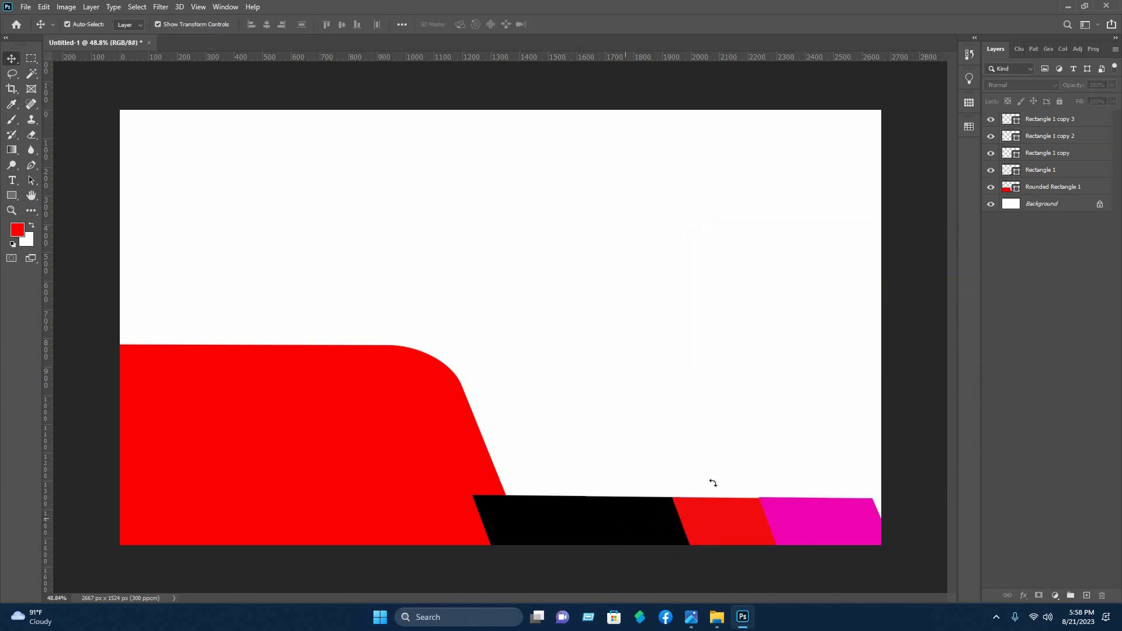
Recolor the second parallelogram, Rectangle 1 copy, to bright cyan
{"action": "left_click", "coordinate": [1001, 153]}
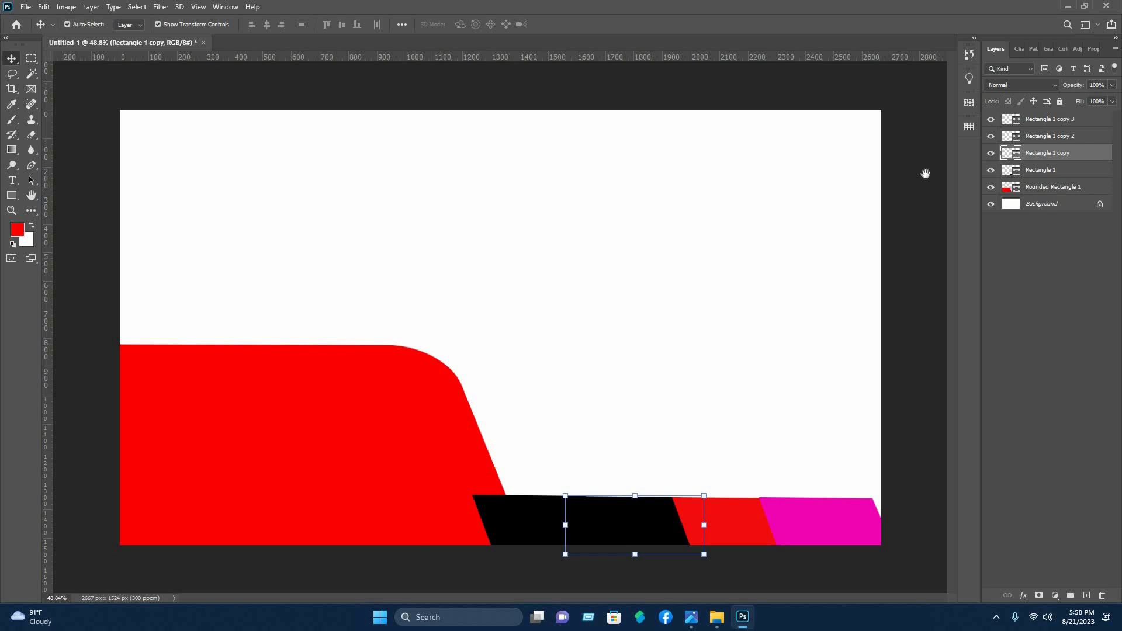
{"action": "left_click", "coordinate": [525, 283]}
{"action": "double_click", "coordinate": [1011, 152]}
{"action": "left_click", "coordinate": [871, 338]}
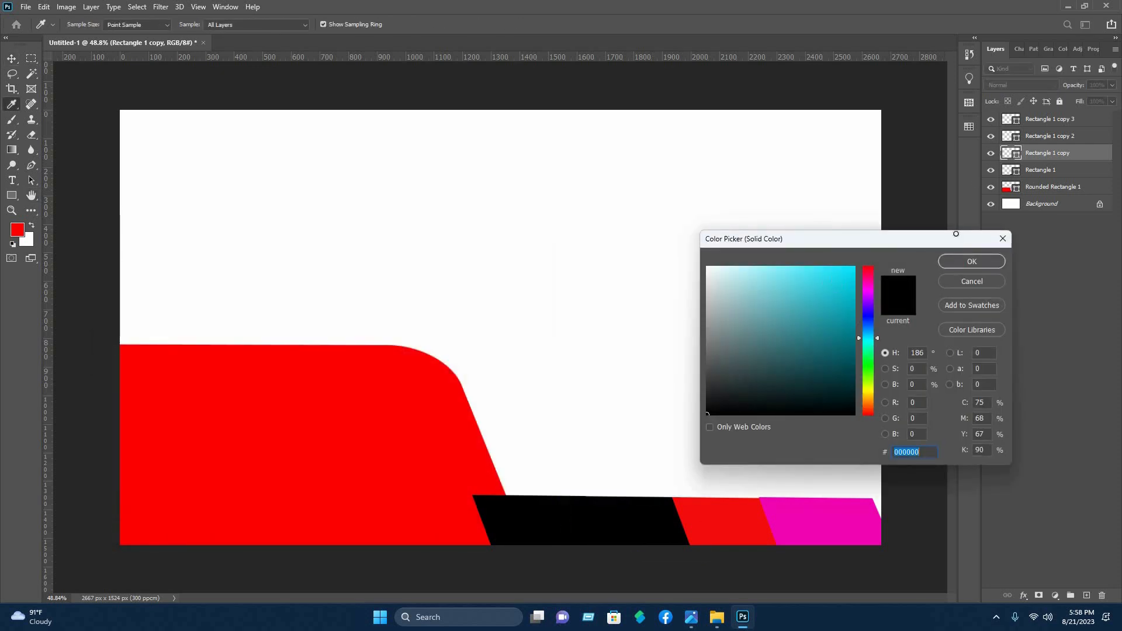
{"action": "left_click_drag", "start_coordinate": [956, 234], "coordinate": [959, 235]}
{"action": "left_click", "coordinate": [971, 264]}
{"action": "left_click", "coordinate": [742, 476]}
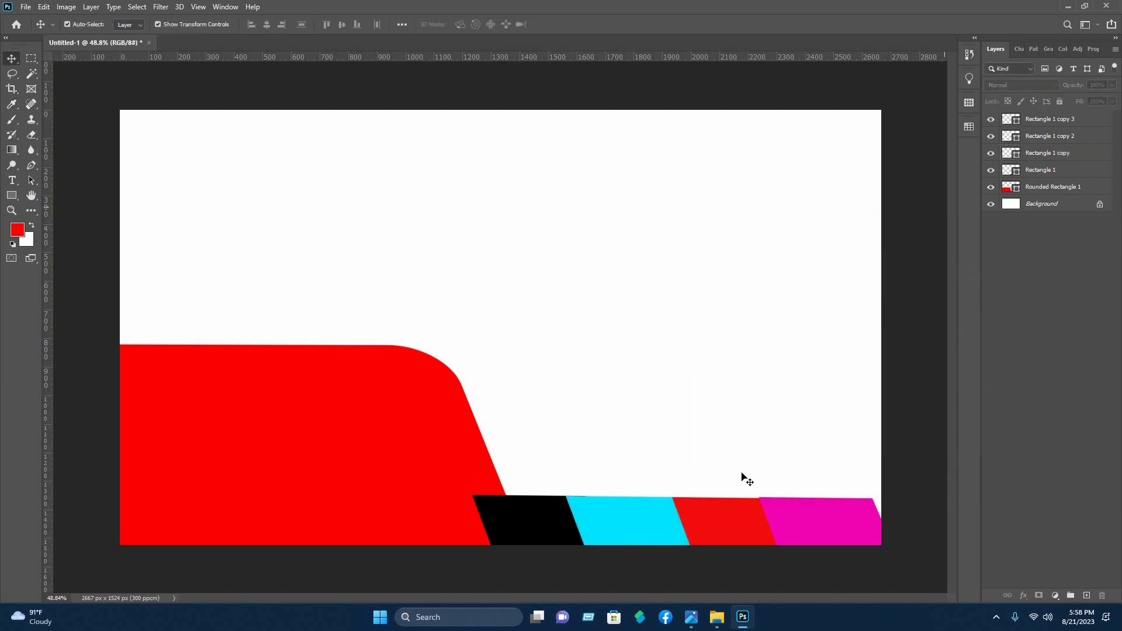
Nudge the red parallelogram up to align its top edge with the cyan one
{"action": "left_click", "coordinate": [804, 517]}
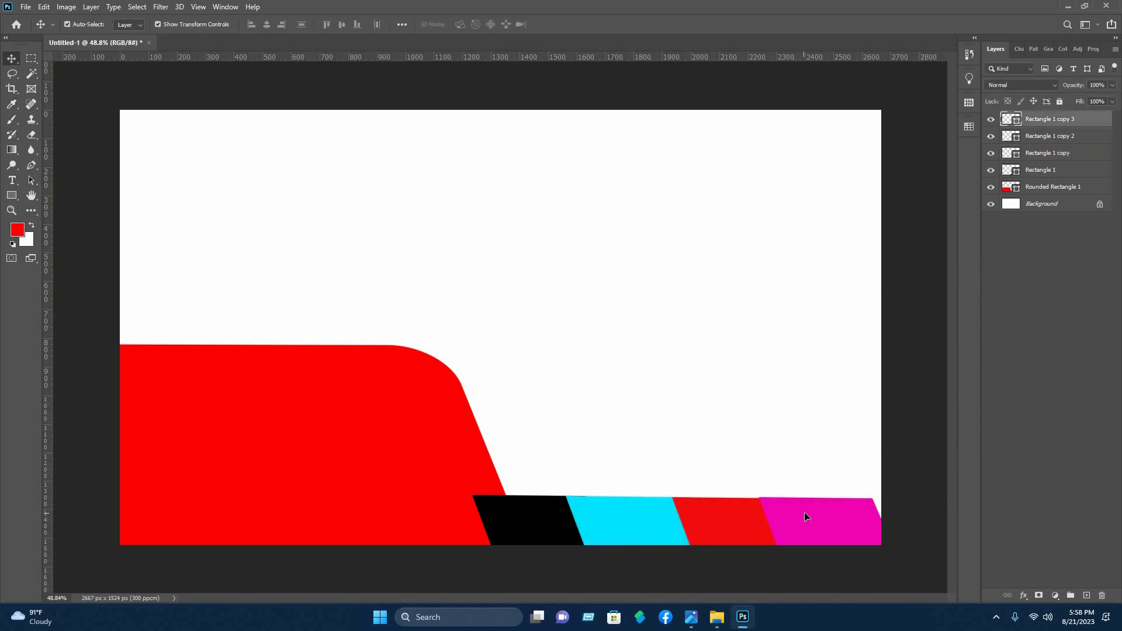
{"action": "left_click", "coordinate": [617, 519]}
{"action": "left_click", "coordinate": [497, 336]}
{"action": "scroll", "coordinate": [584, 482], "scroll_direction": "up", "scroll_amount": 3}
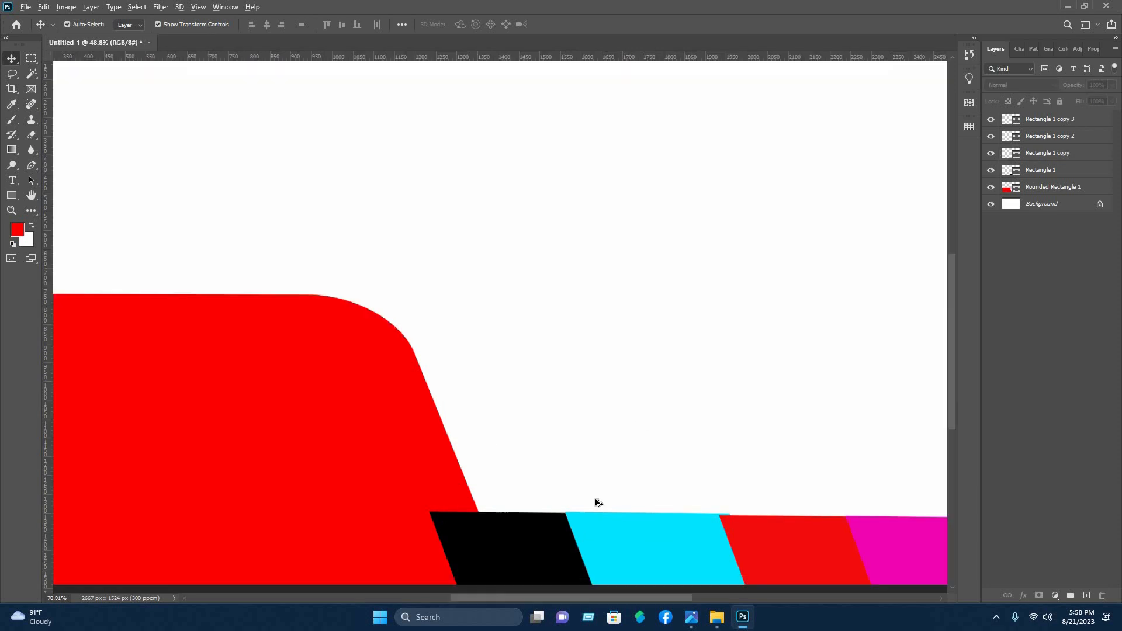
{"action": "scroll", "coordinate": [595, 497], "scroll_direction": "down", "scroll_amount": 3}
{"action": "left_click", "coordinate": [728, 519]}
{"action": "left_click", "coordinate": [1013, 423]}
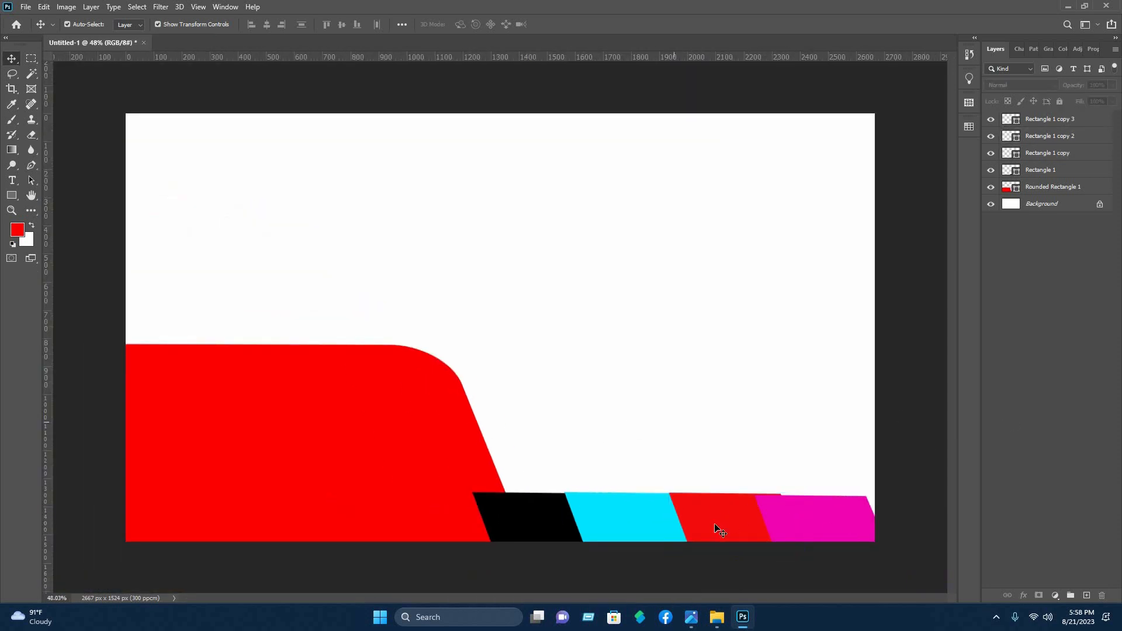
Move the magenta parallelogram up slightly to align its top edge with the red parallelogram
{"action": "left_click", "coordinate": [717, 526]}
{"action": "scroll", "coordinate": [656, 491], "scroll_direction": "up", "scroll_amount": 5}
{"action": "left_click", "coordinate": [683, 284]}
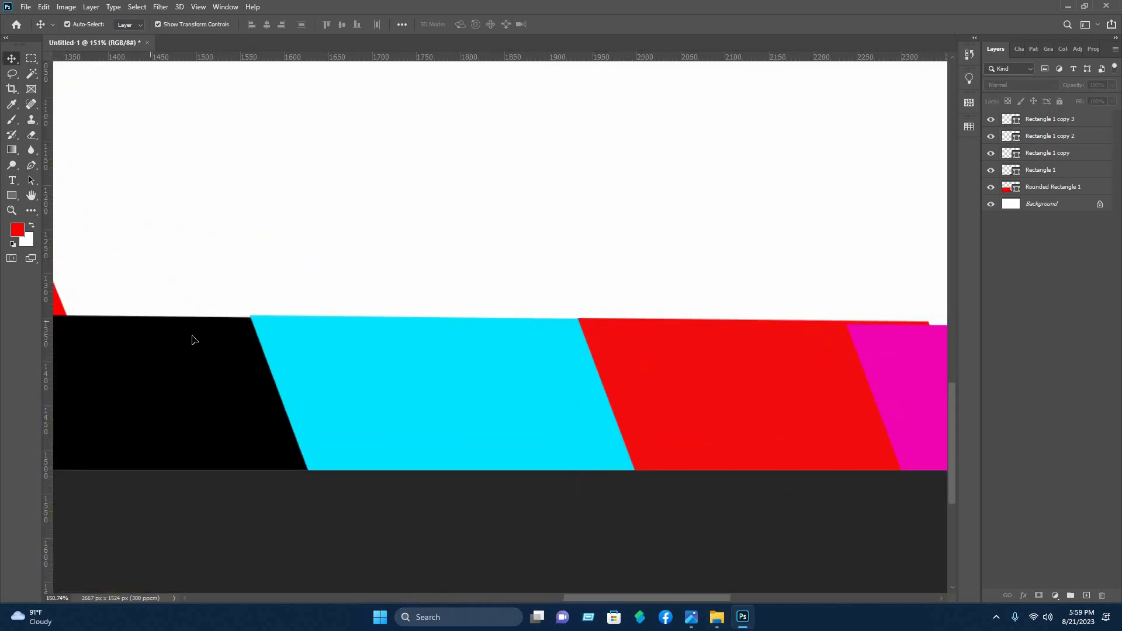
{"action": "left_click", "coordinate": [193, 336]}
{"action": "left_click", "coordinate": [590, 279]}
{"action": "left_click_drag", "start_coordinate": [648, 598], "coordinate": [689, 598]}
{"action": "left_click_drag", "start_coordinate": [743, 422], "coordinate": [744, 417]}
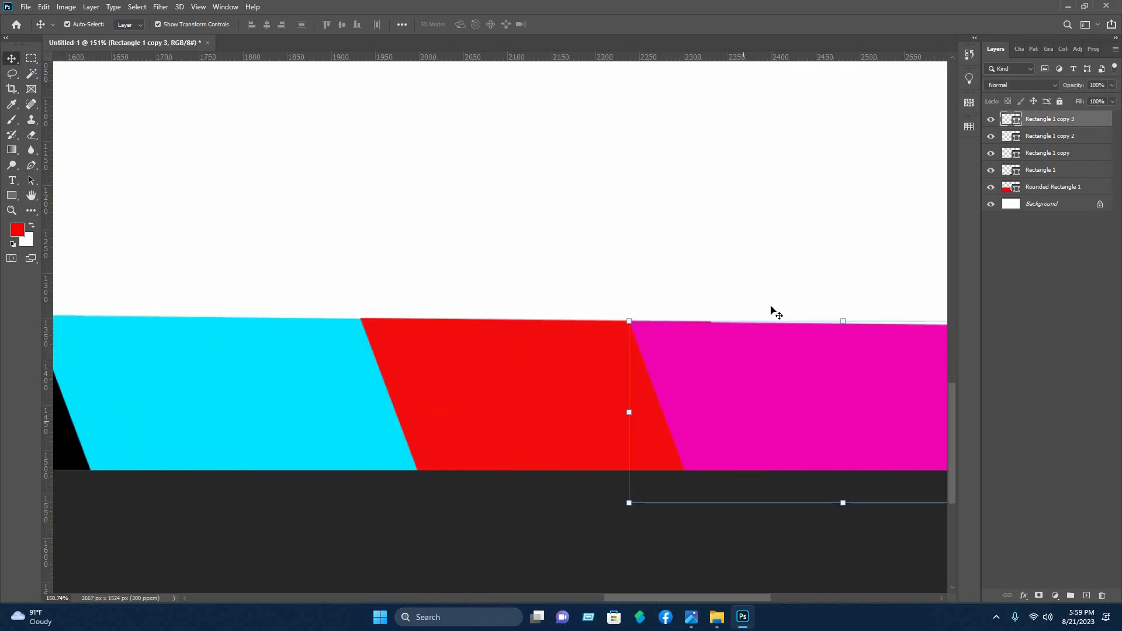
{"action": "left_click", "coordinate": [780, 257]}
Scale all four parallelograms together to 96.58% width and 69.22% height, spanning from the red shape's slanted side past the canvas's right edge
{"action": "scroll", "coordinate": [781, 256], "scroll_direction": "down", "scroll_amount": 5}
{"action": "left_click", "coordinate": [821, 307]}
{"action": "left_click_drag", "start_coordinate": [896, 309], "coordinate": [804, 307]}
{"action": "left_click_drag", "start_coordinate": [466, 307], "coordinate": [475, 306]}
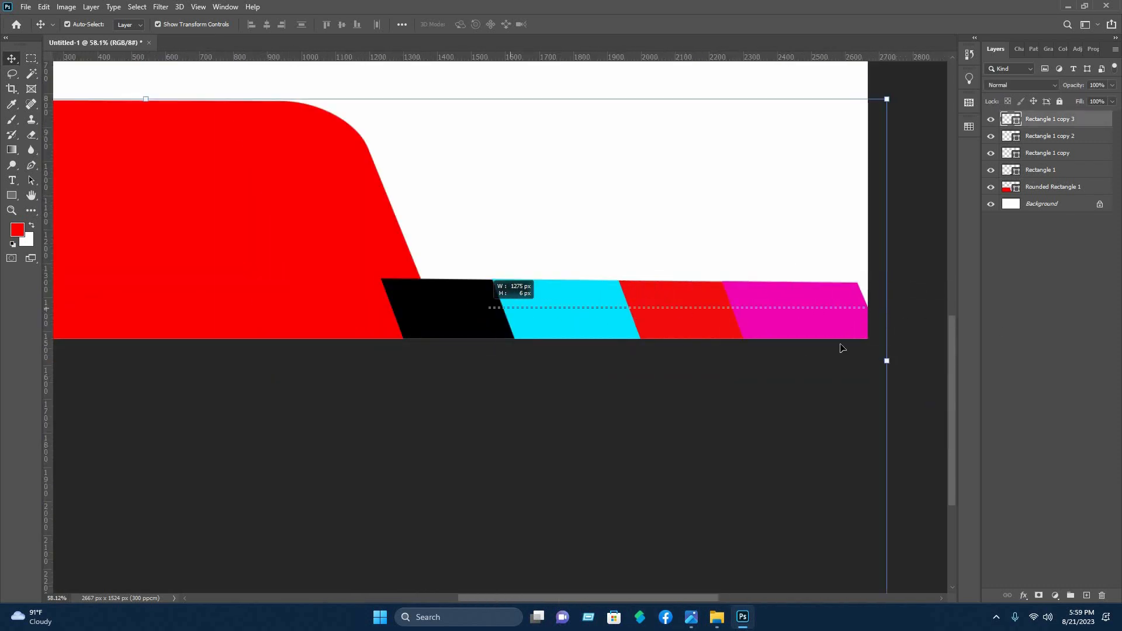
{"action": "left_click_drag", "start_coordinate": [919, 292], "coordinate": [541, 316]}
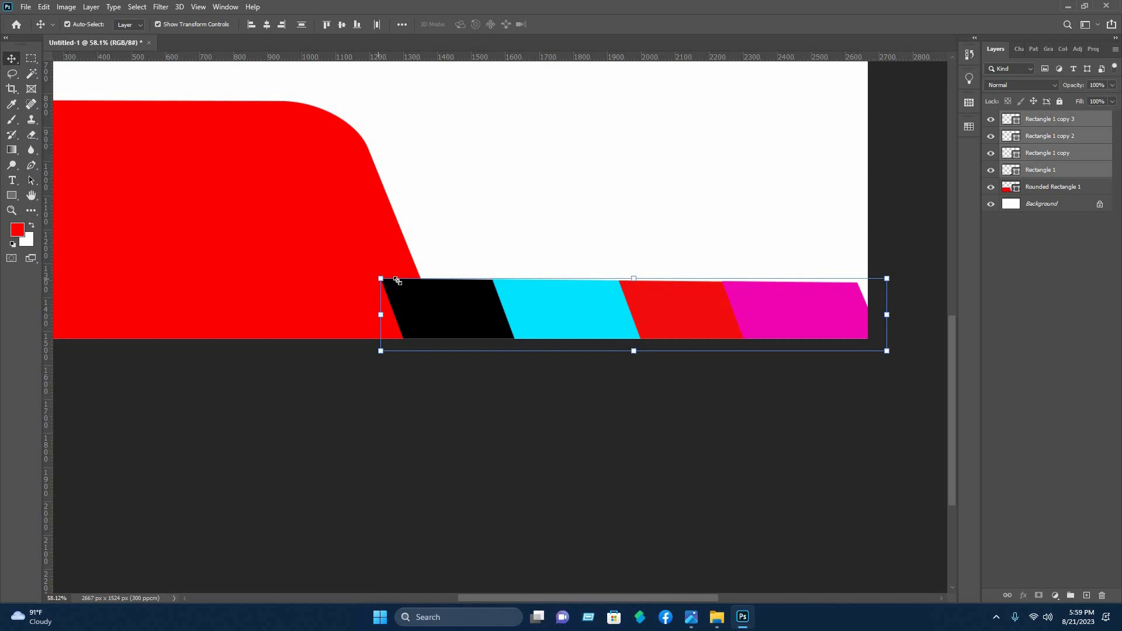
{"action": "left_click_drag", "start_coordinate": [397, 281], "coordinate": [397, 281]}
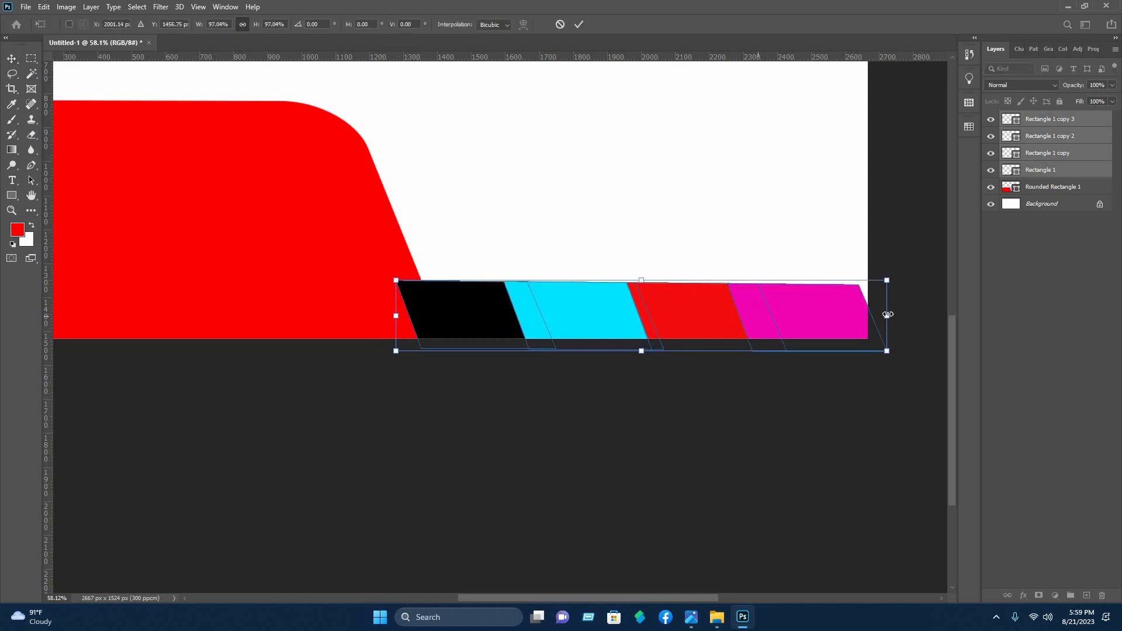
{"action": "left_click_drag", "start_coordinate": [888, 316], "coordinate": [910, 316]}
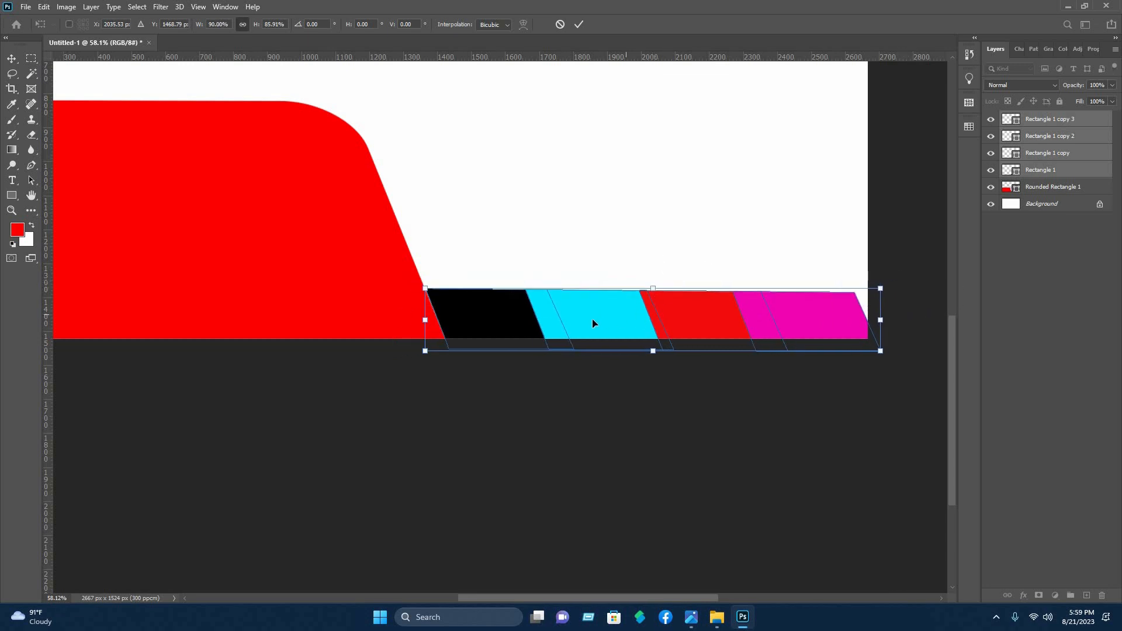
{"action": "left_click_drag", "start_coordinate": [592, 318], "coordinate": [590, 316]}
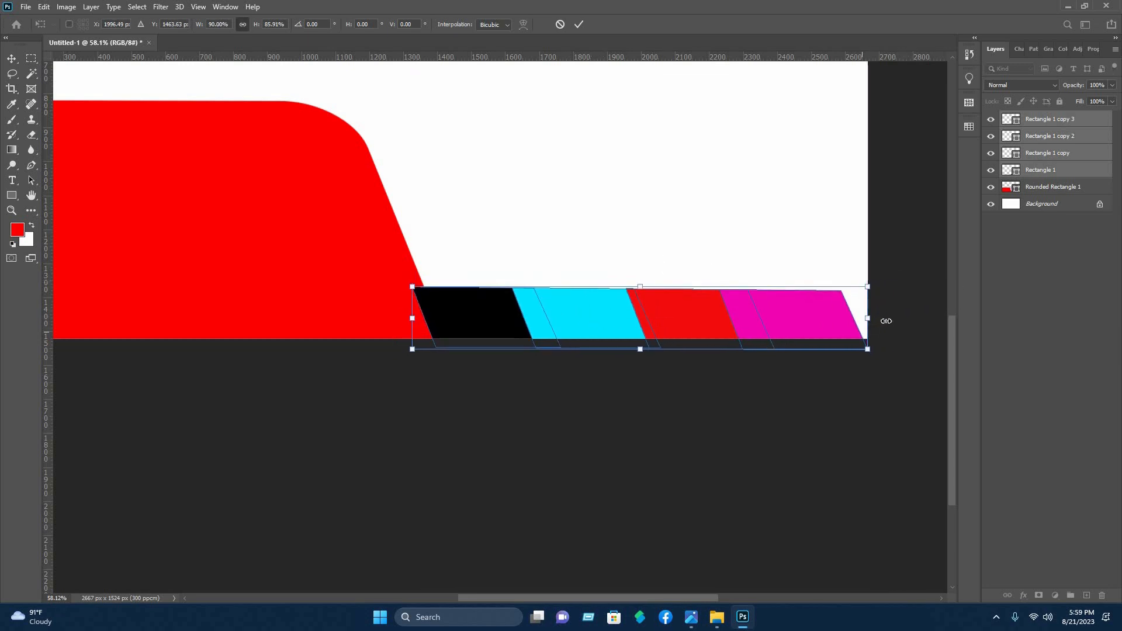
{"action": "left_click_drag", "start_coordinate": [868, 319], "coordinate": [908, 318]}
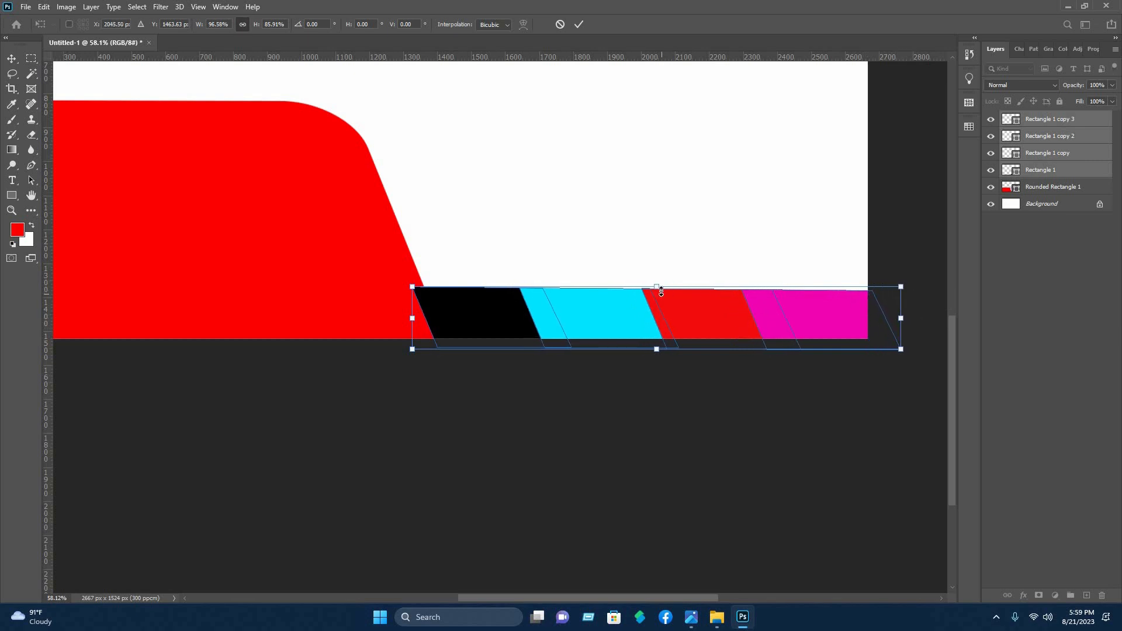
{"action": "left_click_drag", "start_coordinate": [662, 298], "coordinate": [662, 312]}
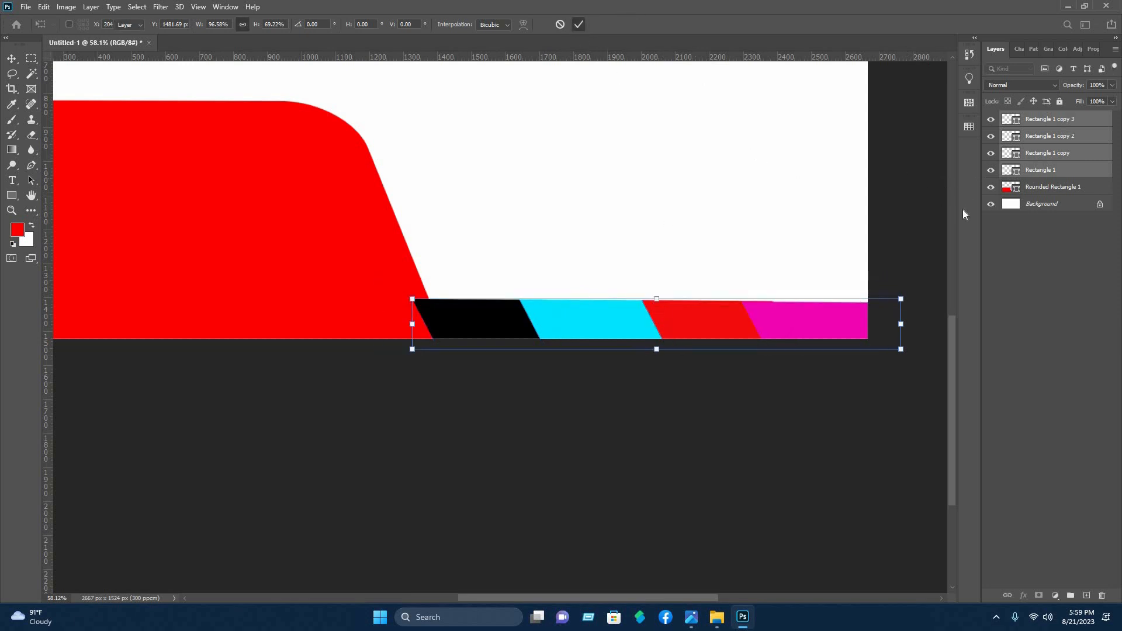
{"action": "key", "text": "Return"}
Nudge the magenta parallelogram up to align its top edge with the strip, and send all four parallelograms behind the red rounded shape
{"action": "left_click", "coordinate": [814, 314]}
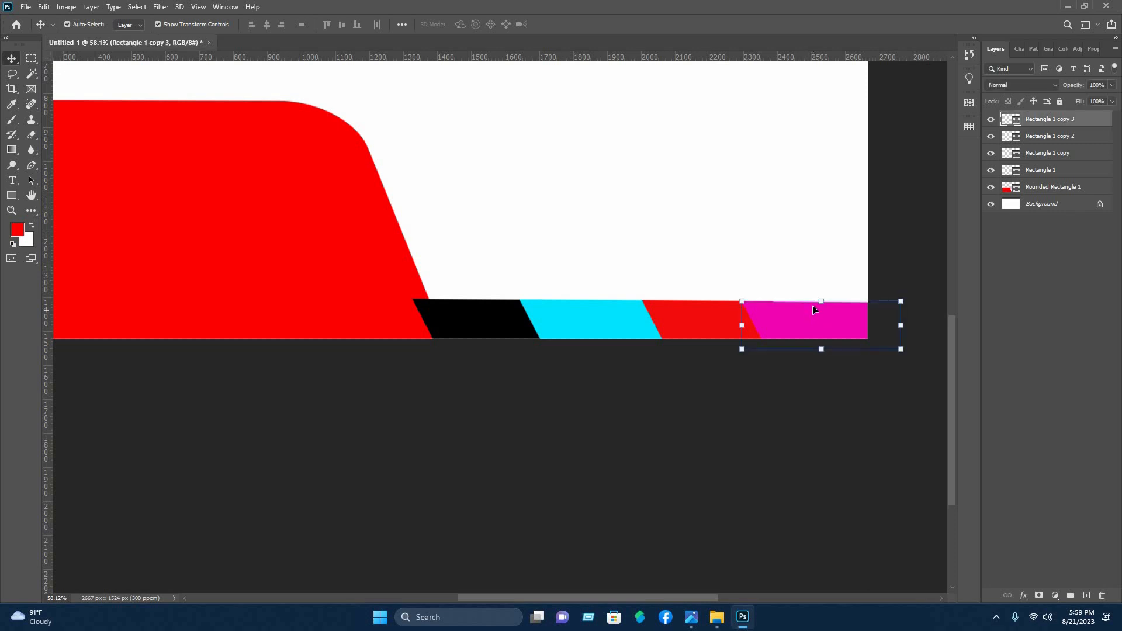
{"action": "left_click", "coordinate": [888, 269]}
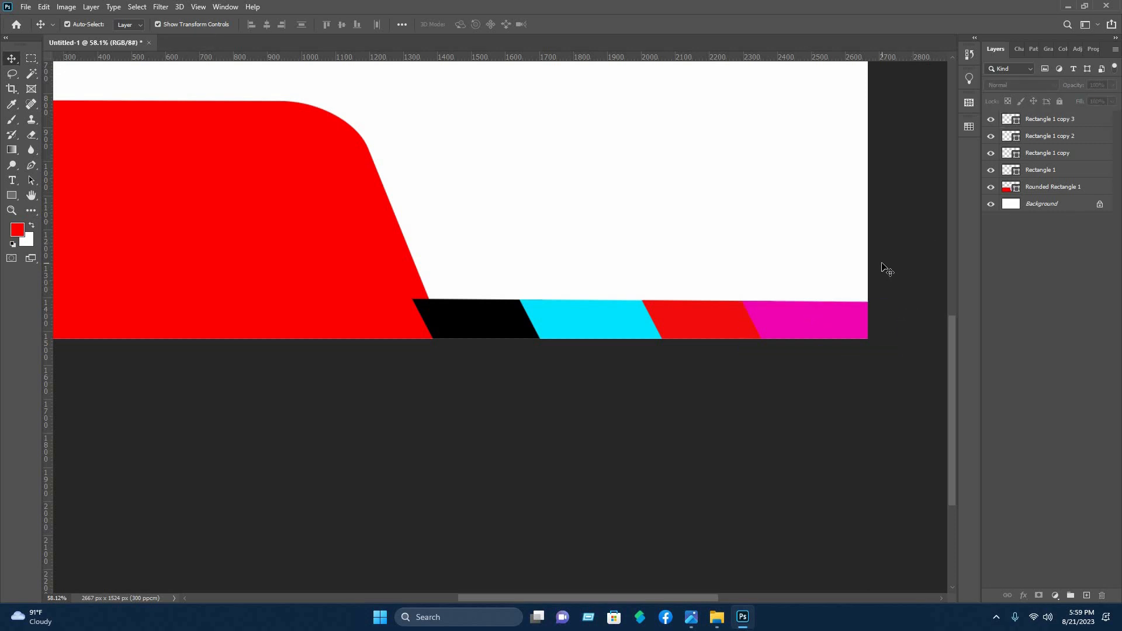
{"action": "scroll", "coordinate": [882, 265], "scroll_direction": "down", "scroll_amount": 6}
{"action": "left_click_drag", "start_coordinate": [799, 467], "coordinate": [585, 461]}
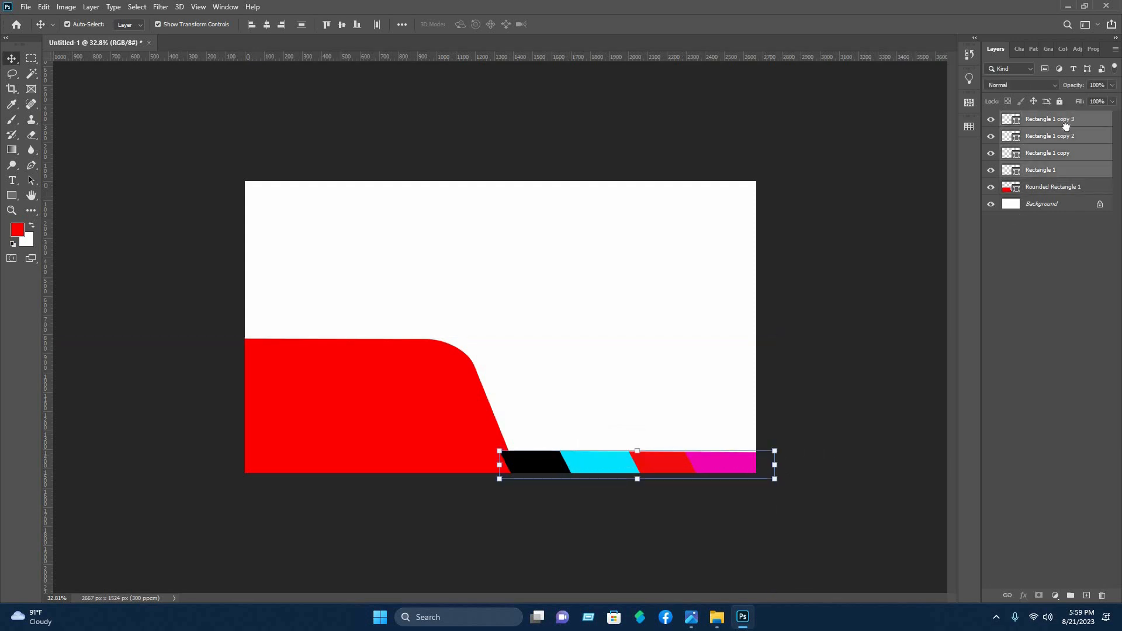
{"action": "key", "text": "ctrl+shift+bracketleft"}
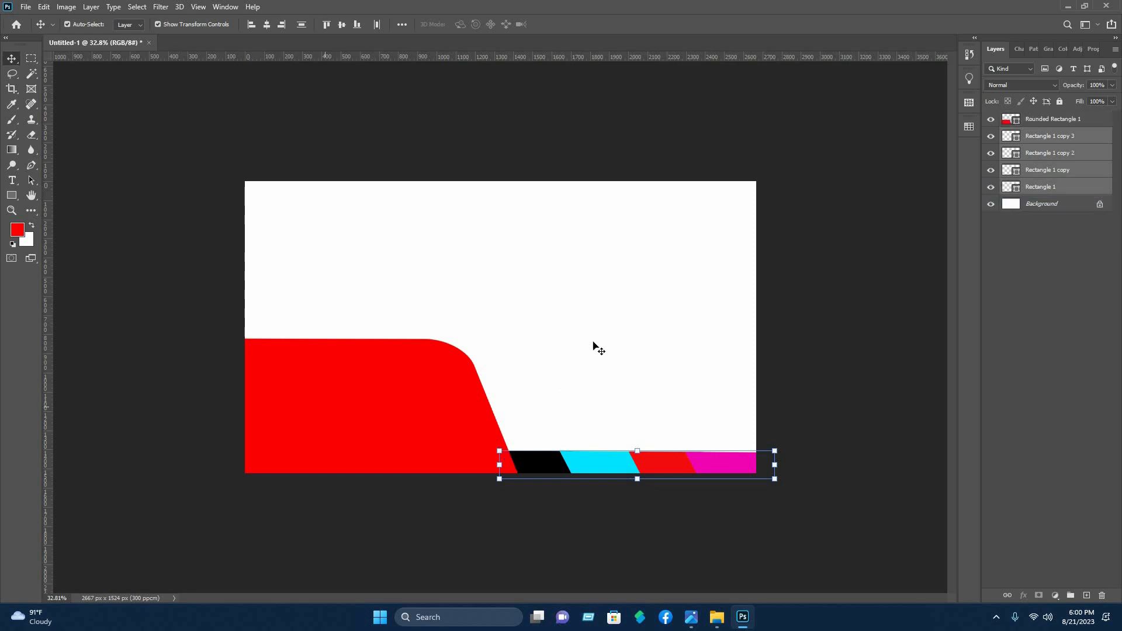
Draw a rounded rectangle about 1772 × 1515 px overlapping the canvas's right part and set its corner radii to 105 px
{"action": "left_click", "coordinate": [11, 196]}
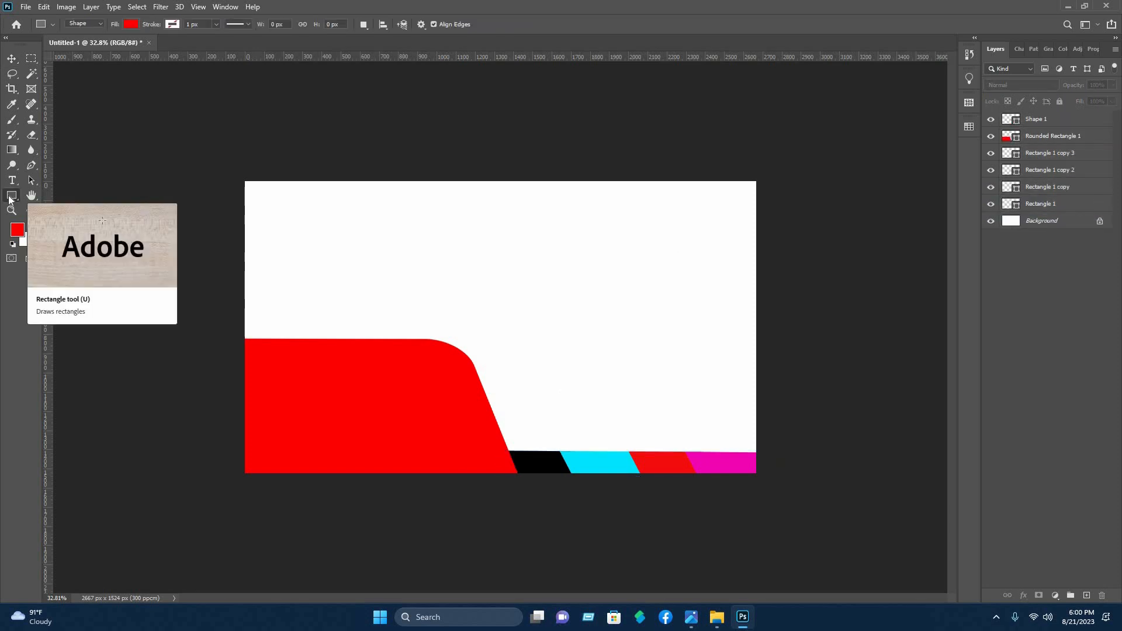
{"action": "right_click", "coordinate": [10, 198]}
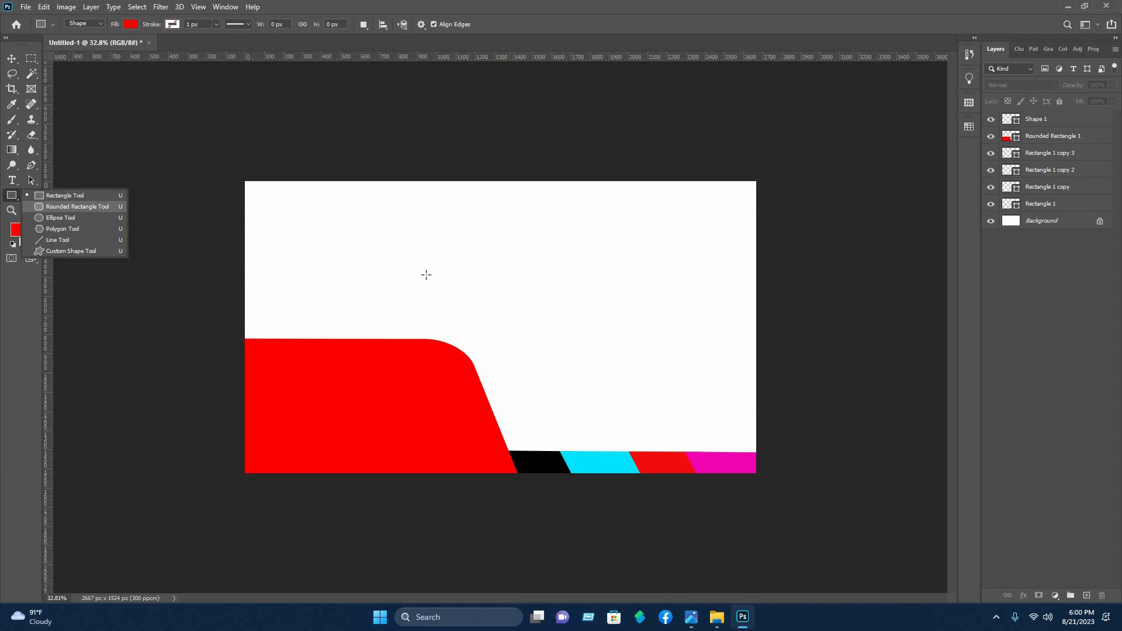
{"action": "left_click", "coordinate": [78, 207]}
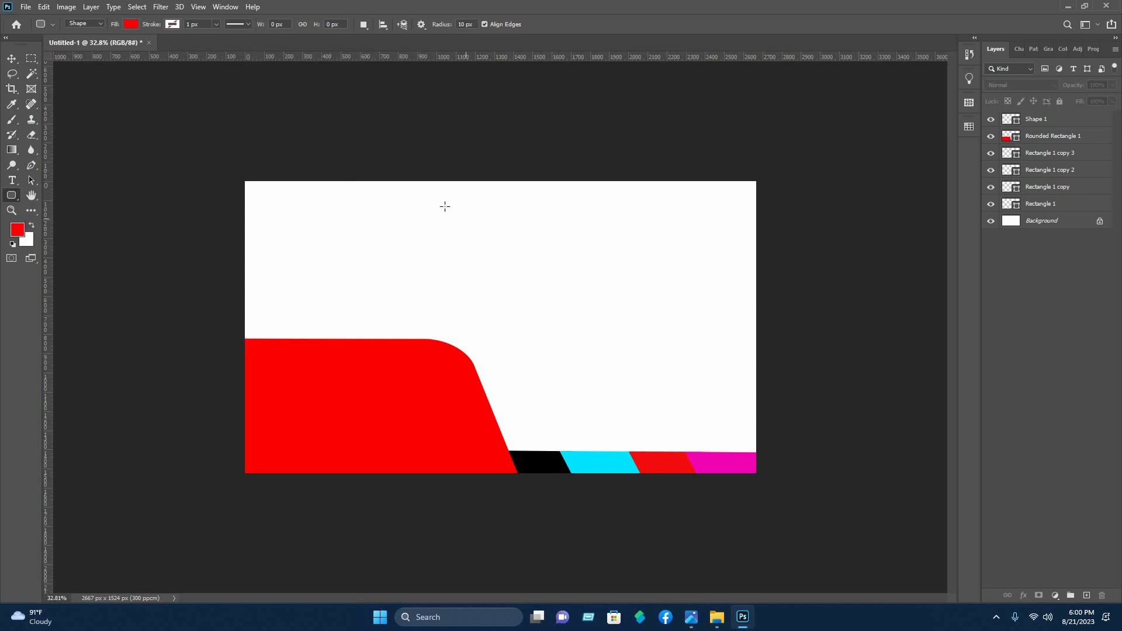
{"action": "left_click_drag", "start_coordinate": [446, 206], "coordinate": [784, 496]}
{"action": "left_click_drag", "start_coordinate": [993, 173], "coordinate": [1050, 179]}
{"action": "key", "text": "Return"}
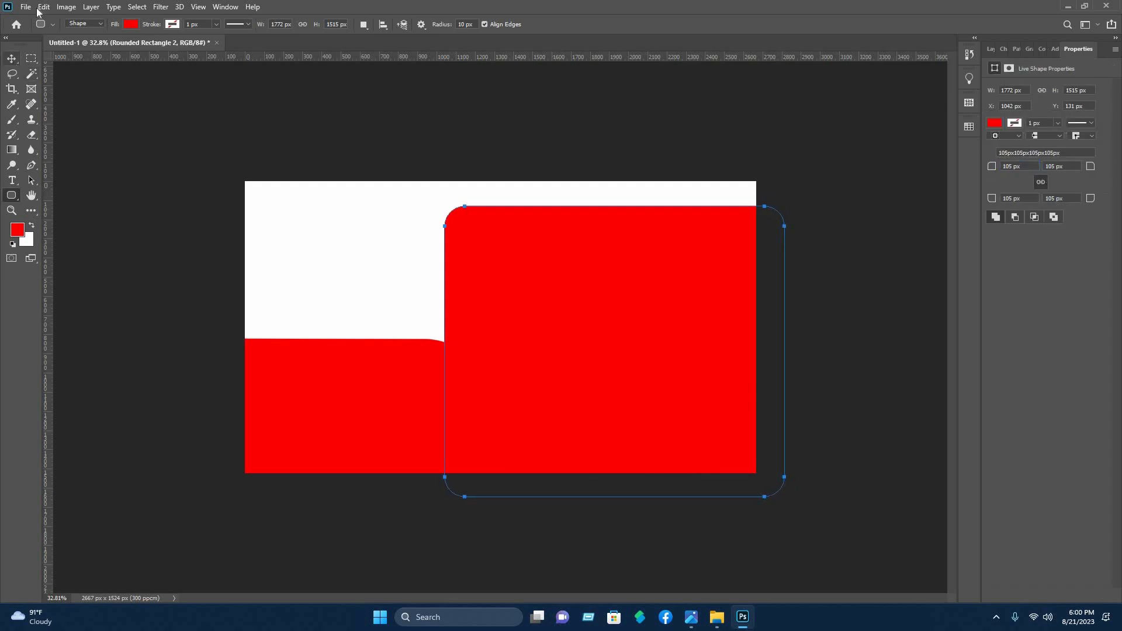
Change the large rounded rectangle's fill to the recently used light blue
{"action": "left_click", "coordinate": [131, 24]}
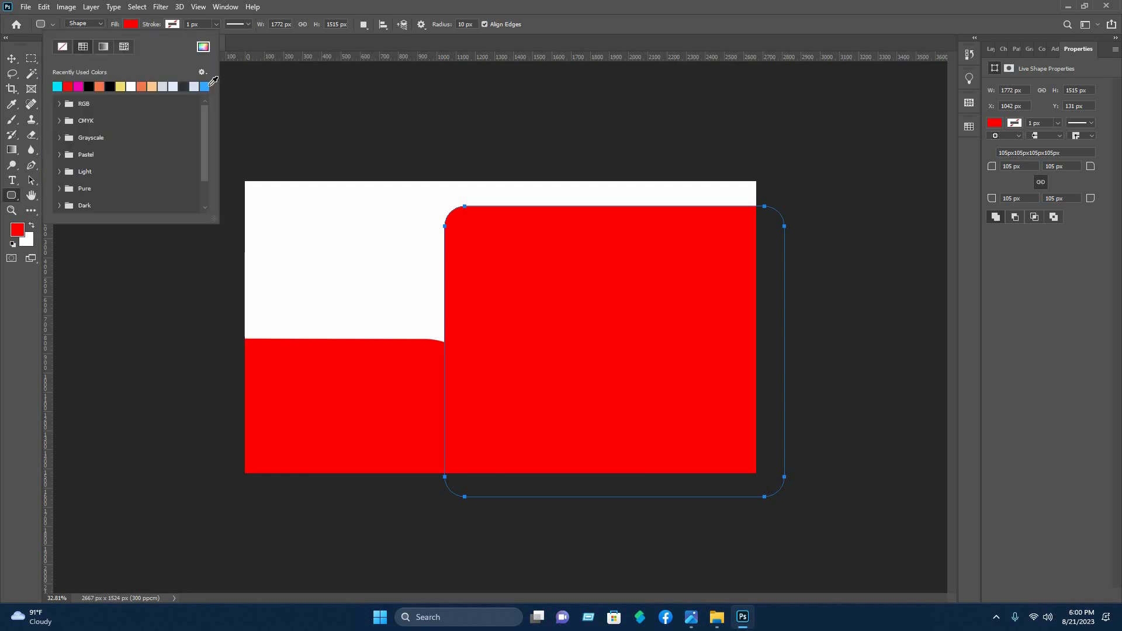
{"action": "left_click", "coordinate": [206, 86]}
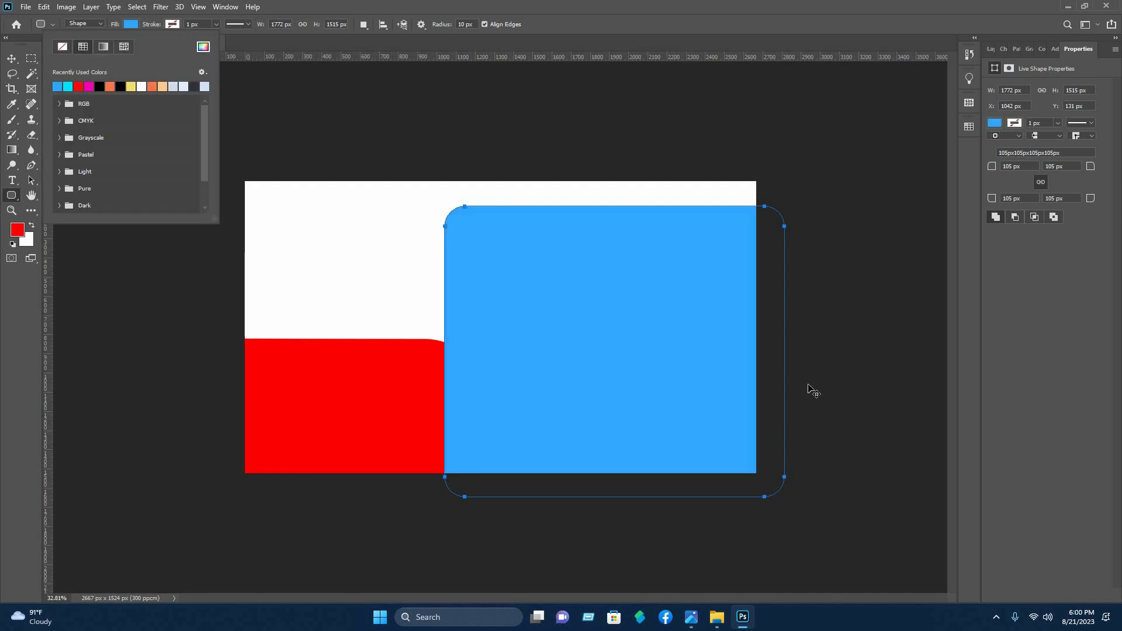
{"action": "key", "text": "v"}
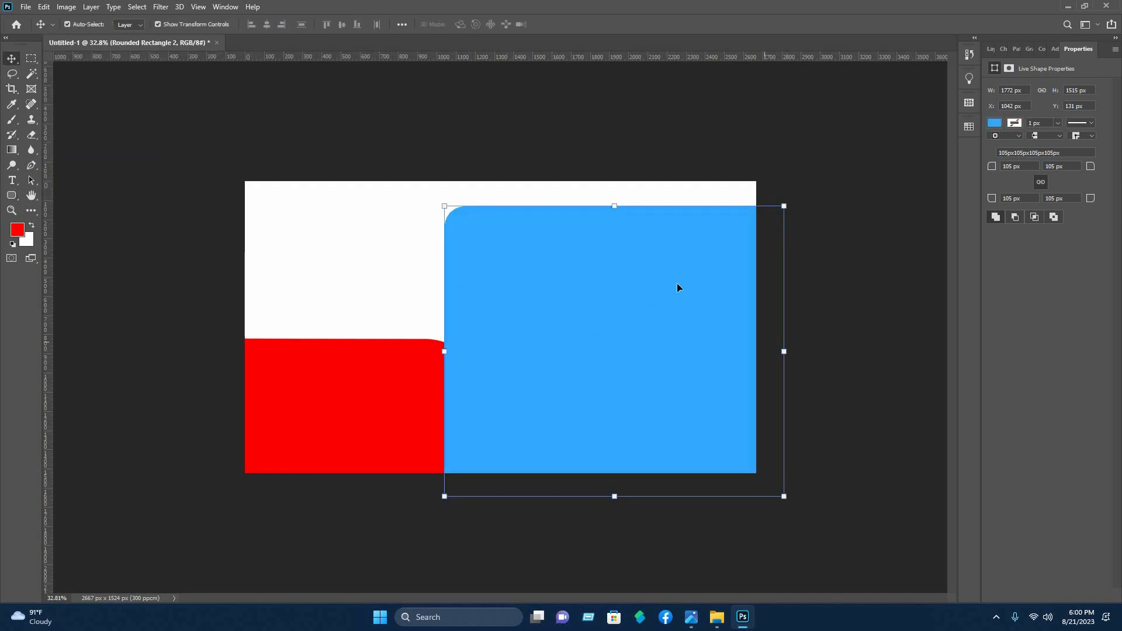
Distort the large blue rounded rectangle so its left side slants up to the right, and place it behind the parallelogram strip
{"action": "key", "text": "ctrl+t"}
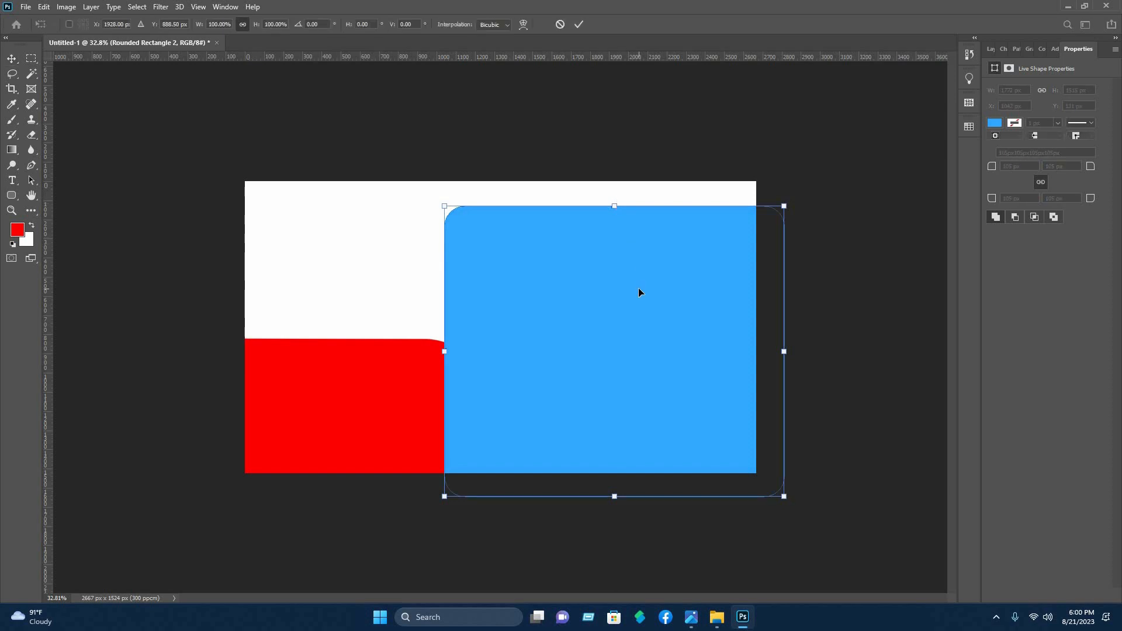
{"action": "right_click", "coordinate": [639, 290]}
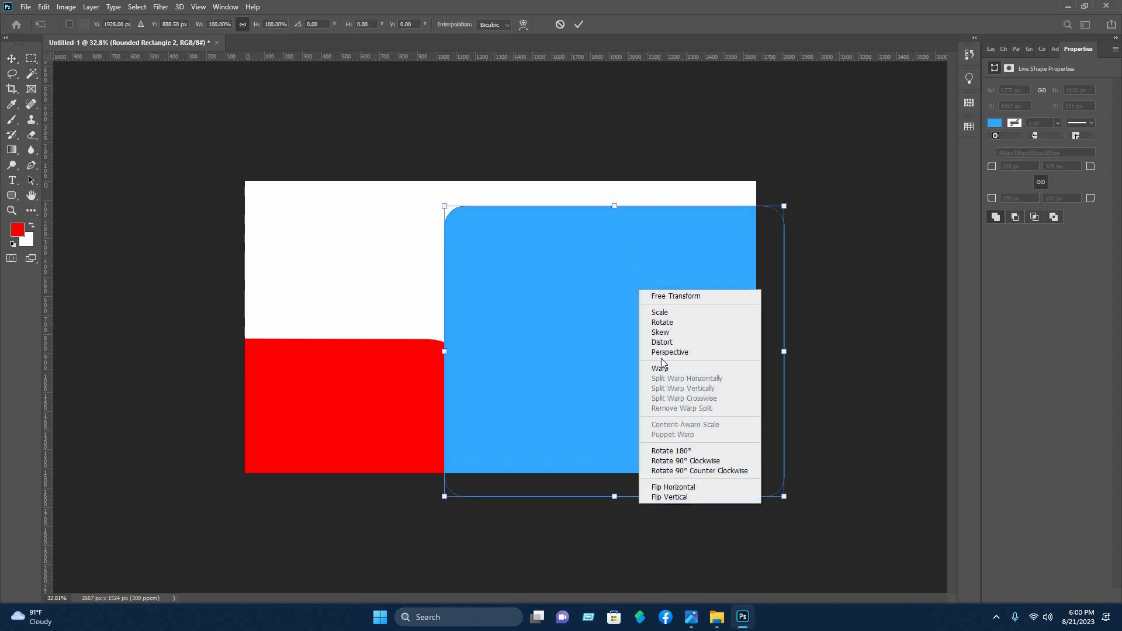
{"action": "left_click", "coordinate": [660, 343]}
{"action": "left_click_drag", "start_coordinate": [787, 208], "coordinate": [882, 205]}
{"action": "left_click_drag", "start_coordinate": [457, 204], "coordinate": [613, 213]}
{"action": "left_click_drag", "start_coordinate": [600, 360], "coordinate": [638, 355]}
{"action": "left_click_drag", "start_coordinate": [638, 208], "coordinate": [602, 203]}
{"action": "key", "text": "Return"}
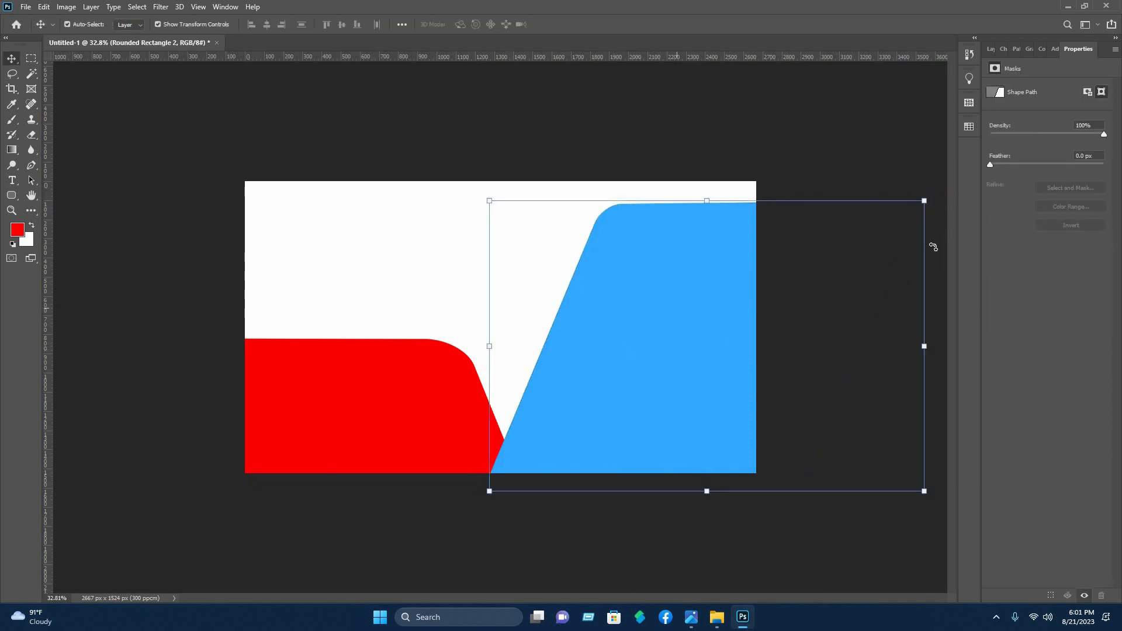
{"action": "left_click", "coordinate": [990, 49]}
{"action": "left_click_drag", "start_coordinate": [1045, 118], "coordinate": [1052, 229]}
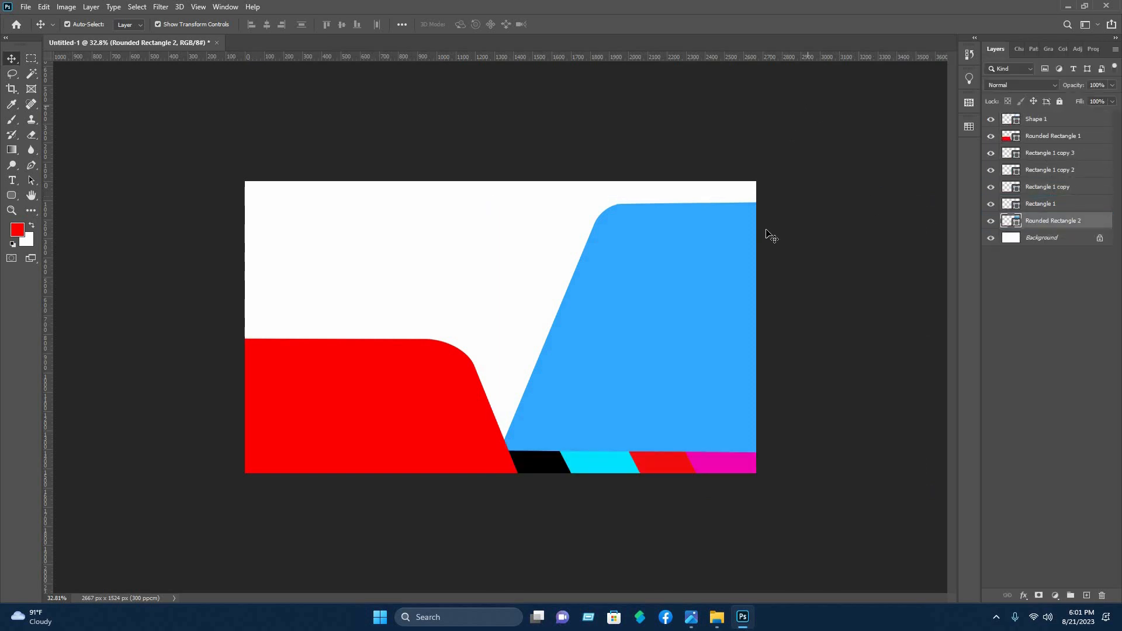
Scale the red rounded shape proportionally to 94.28% and shift it so its slanted side meets the strip's upper-left corner
{"action": "left_click", "coordinate": [569, 348]}
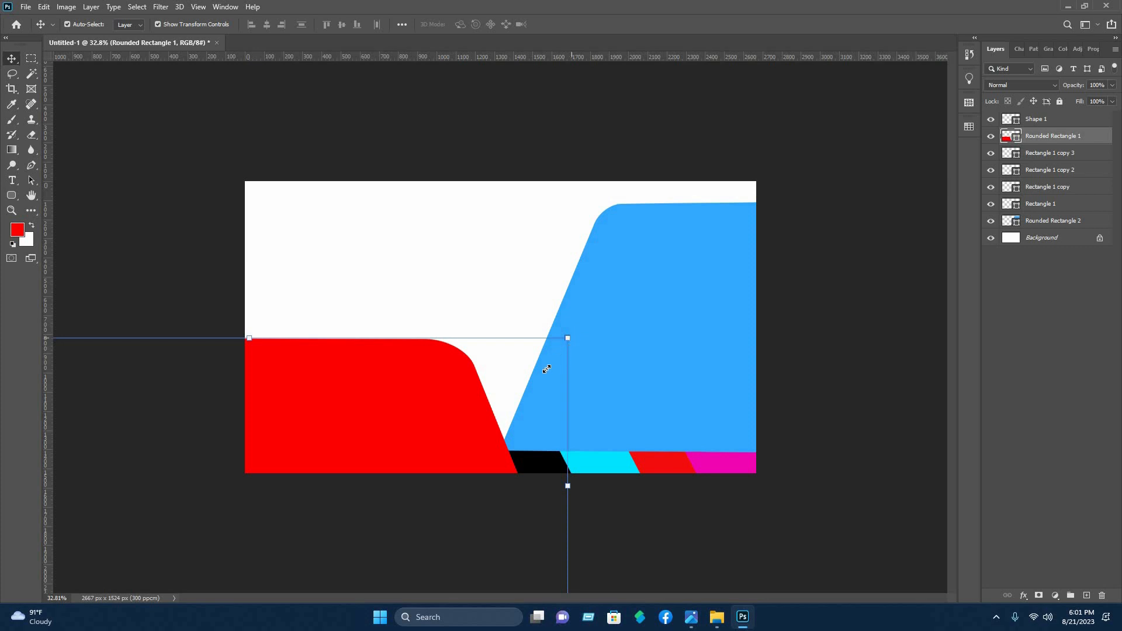
{"action": "left_click_drag", "start_coordinate": [570, 338], "coordinate": [547, 371]}
{"action": "left_click_drag", "start_coordinate": [415, 489], "coordinate": [443, 497]}
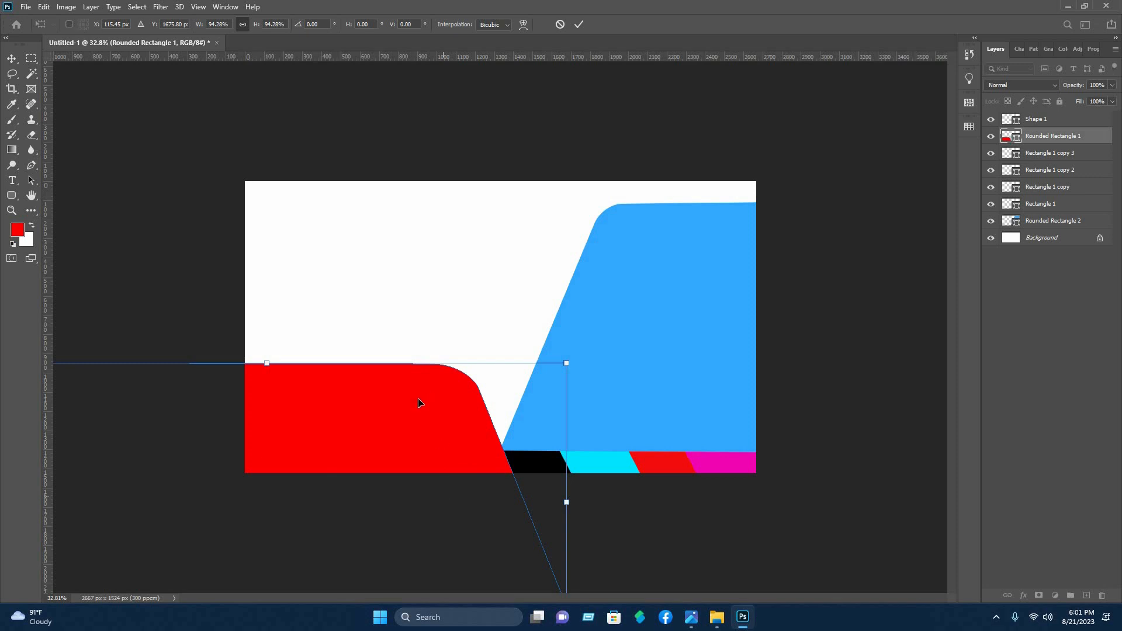
{"action": "left_click", "coordinate": [892, 260]}
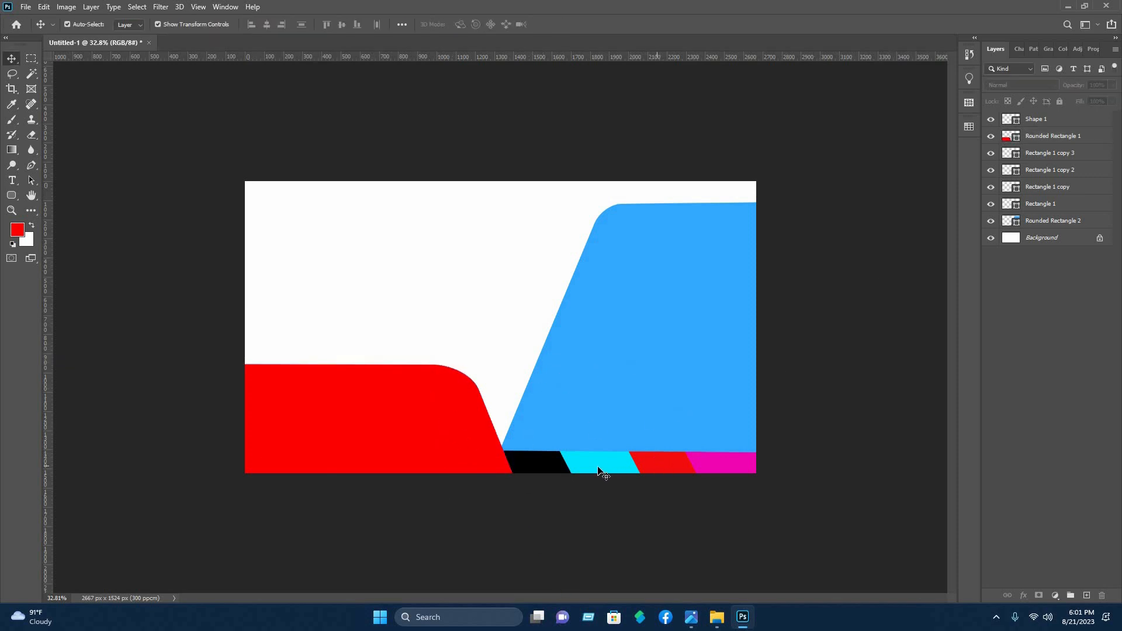
Apply a pale grey-green Color Overlay (#d3e4dc) to the cyan parallelogram in the strip
{"action": "left_click", "coordinate": [600, 471]}
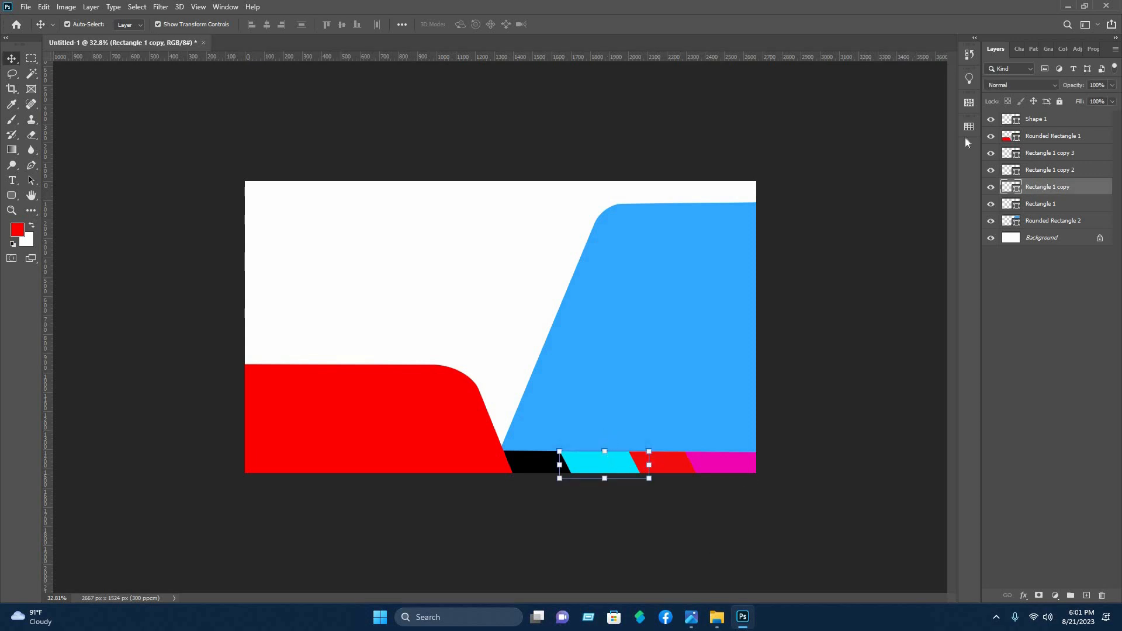
{"action": "right_click", "coordinate": [948, 128]}
{"action": "left_click", "coordinate": [948, 128]}
{"action": "left_click", "coordinate": [131, 399]}
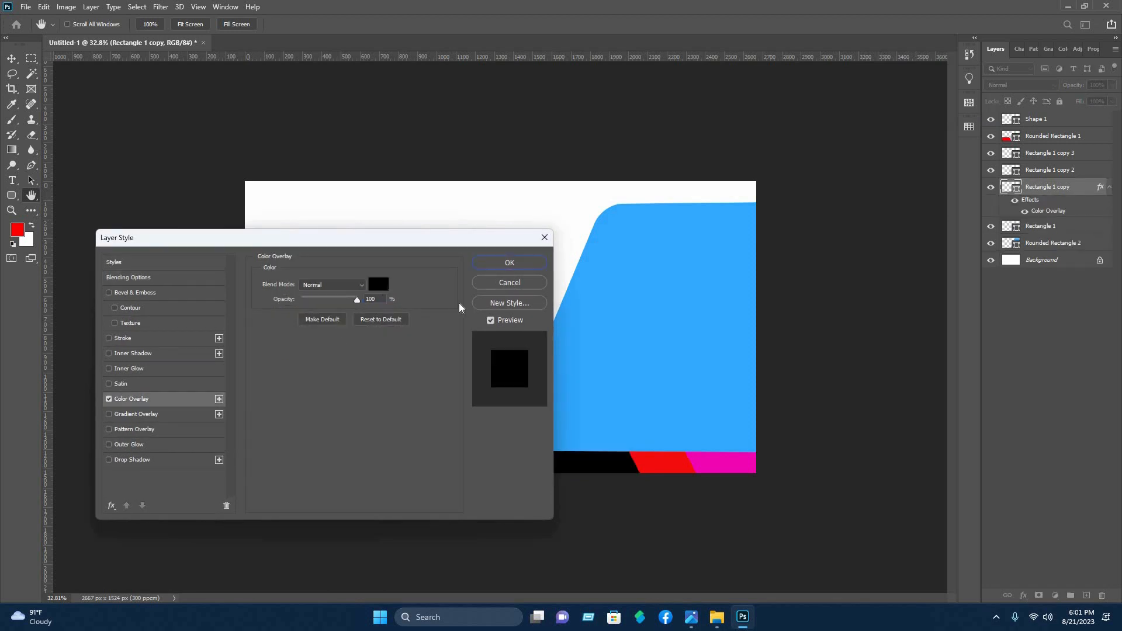
{"action": "left_click", "coordinate": [378, 284]}
{"action": "left_click", "coordinate": [720, 302]}
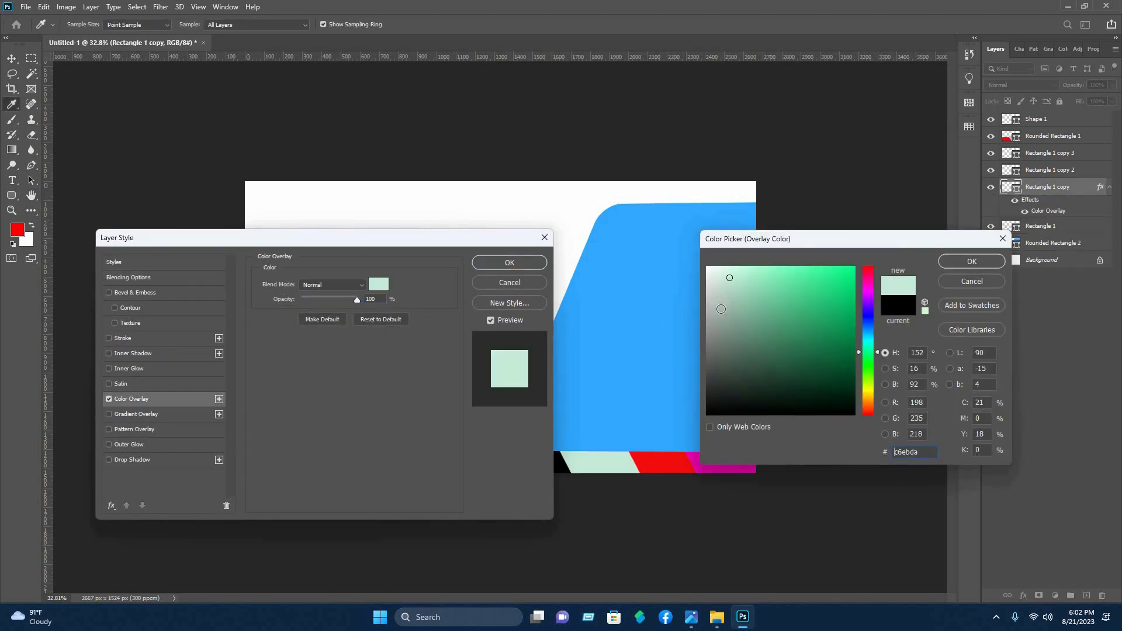
{"action": "left_click", "coordinate": [726, 292]}
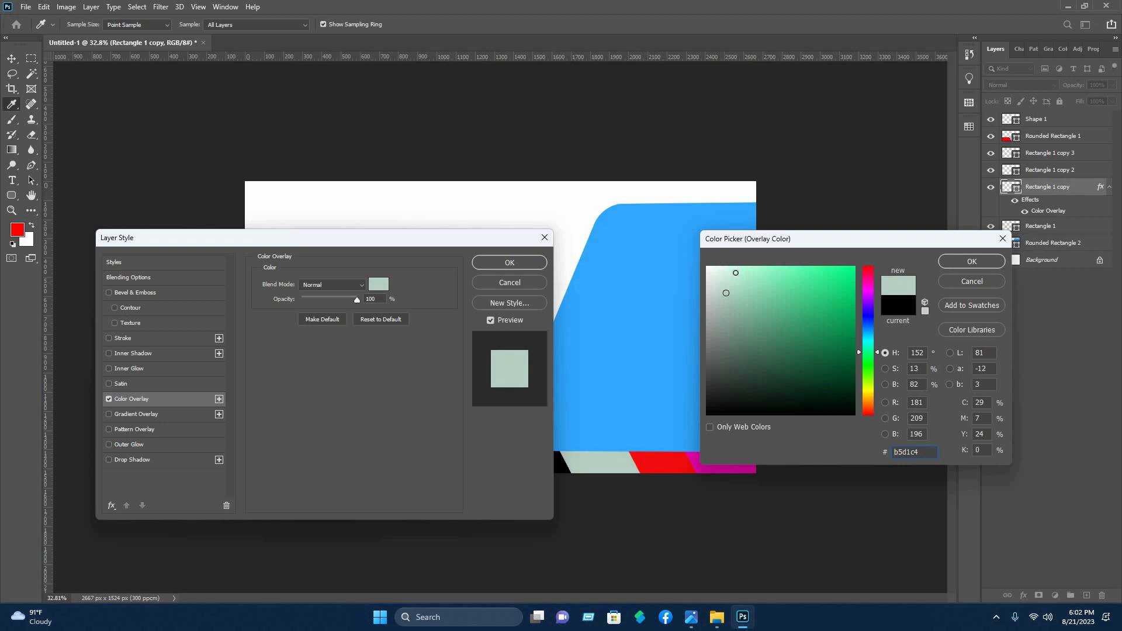
{"action": "left_click", "coordinate": [736, 273]}
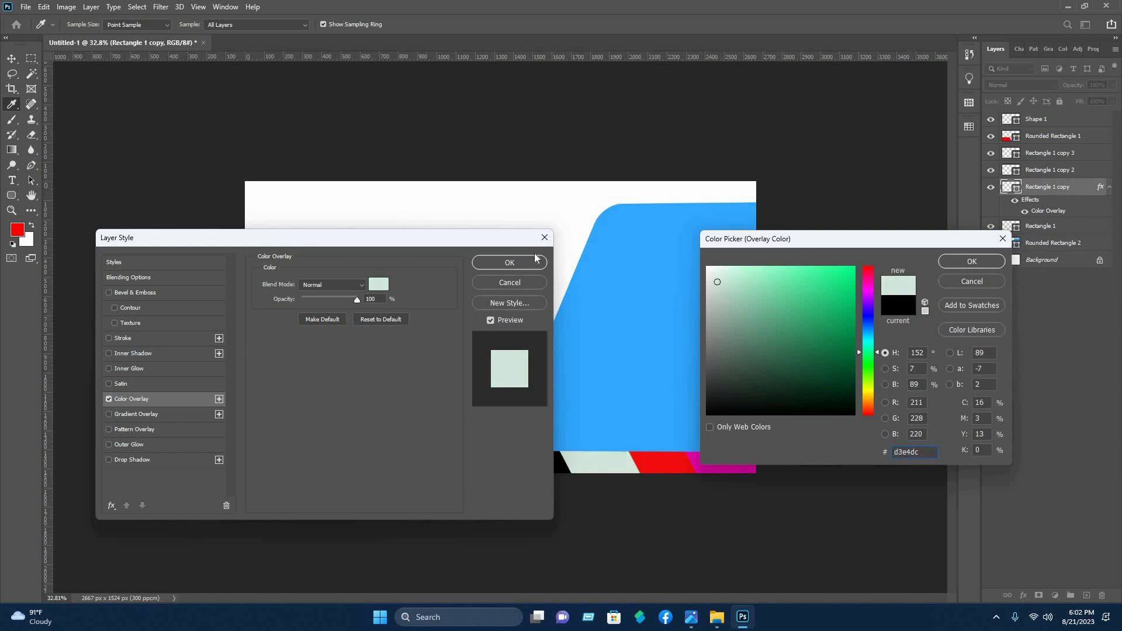
{"action": "left_click", "coordinate": [972, 262]}
{"action": "left_click", "coordinate": [510, 262]}
Apply the same pale grey-green Color Overlay to the magenta parallelogram at the strip's right end
{"action": "left_click", "coordinate": [748, 462]}
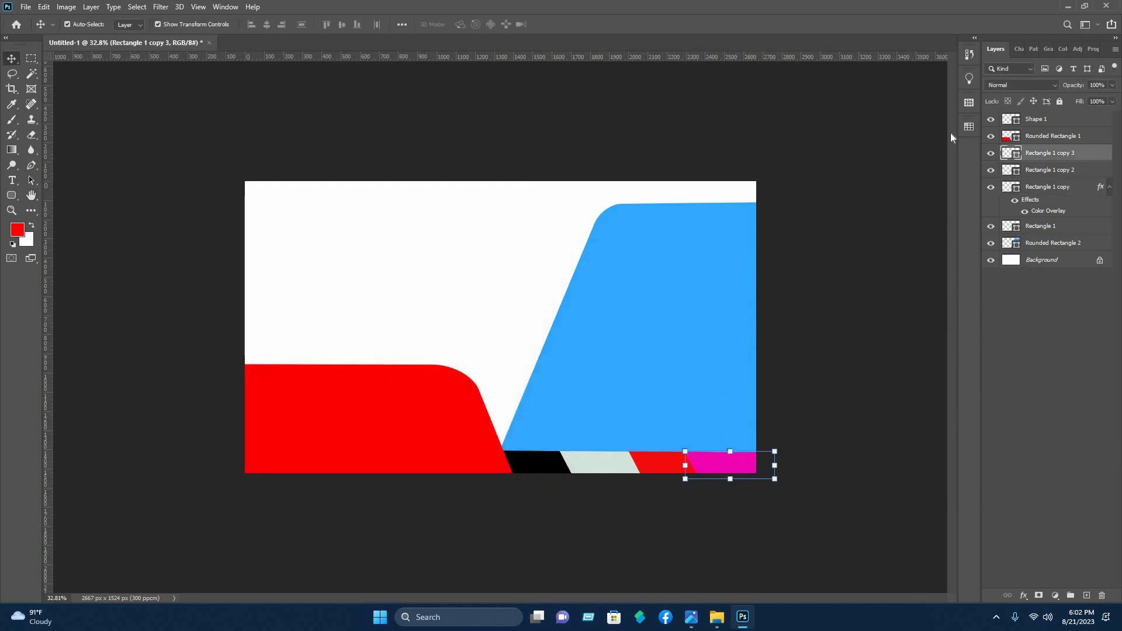
{"action": "right_click", "coordinate": [1043, 160]}
{"action": "left_click", "coordinate": [907, 126]}
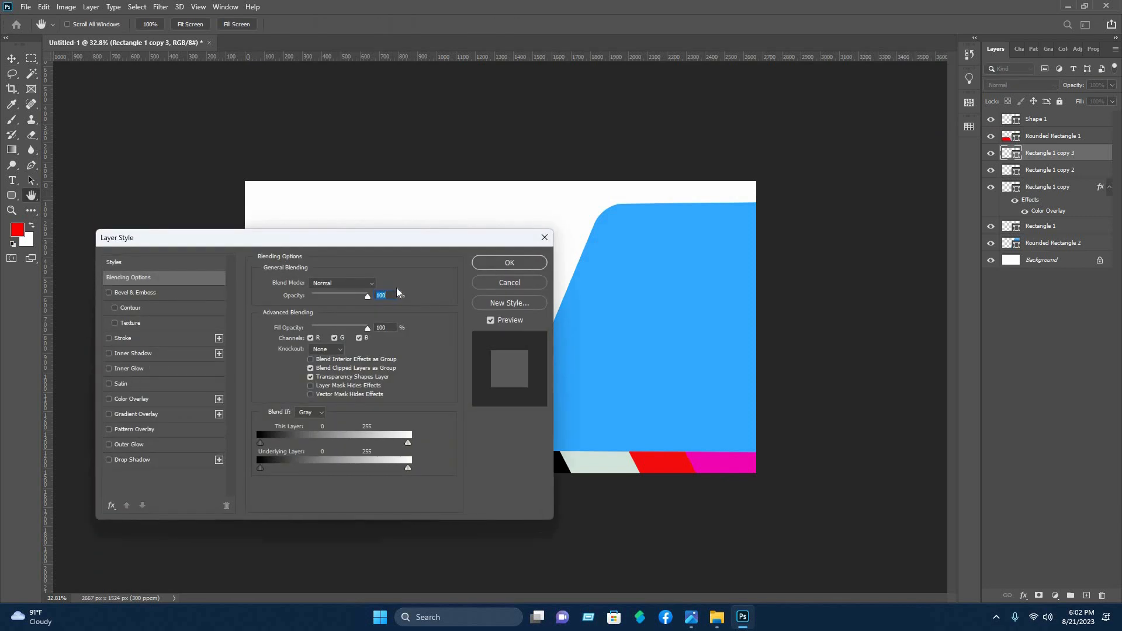
{"action": "left_click", "coordinate": [132, 399]}
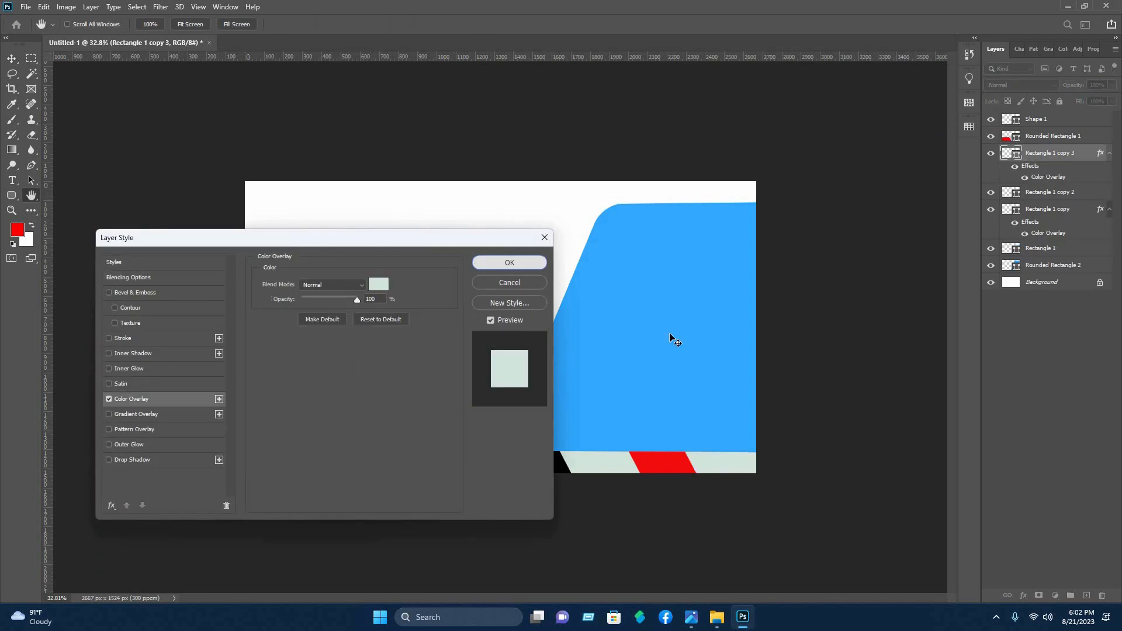
{"action": "key", "text": "Return"}
Apply a black (#000000) Color Overlay to the red parallelogram in the strip
{"action": "left_click", "coordinate": [1004, 191]}
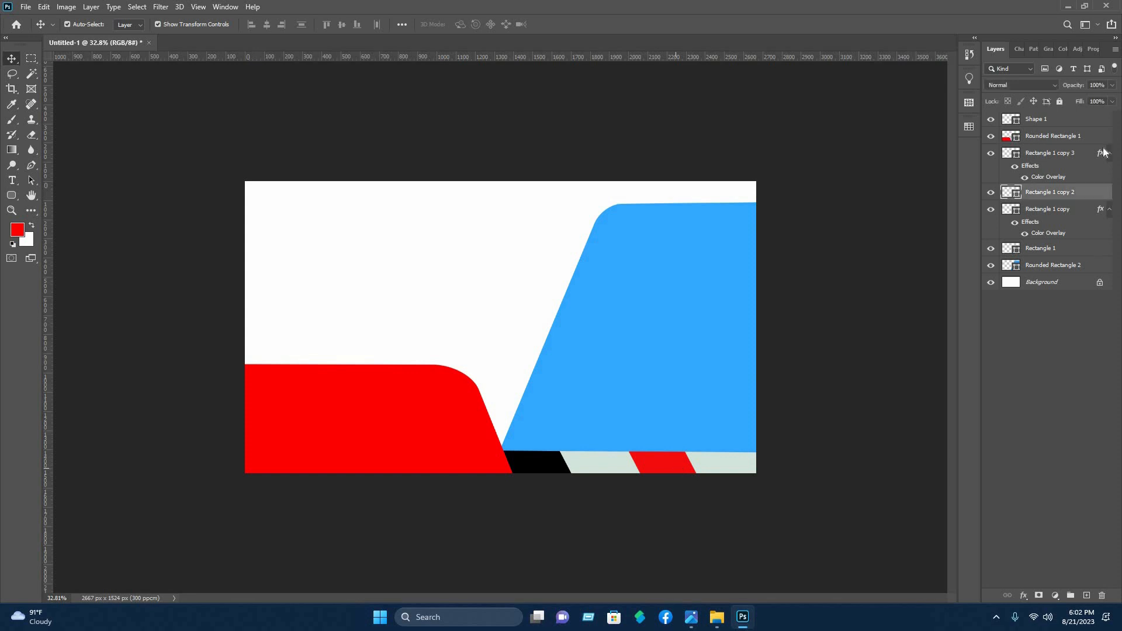
{"action": "right_click", "coordinate": [1063, 192]}
{"action": "left_click", "coordinate": [929, 122]}
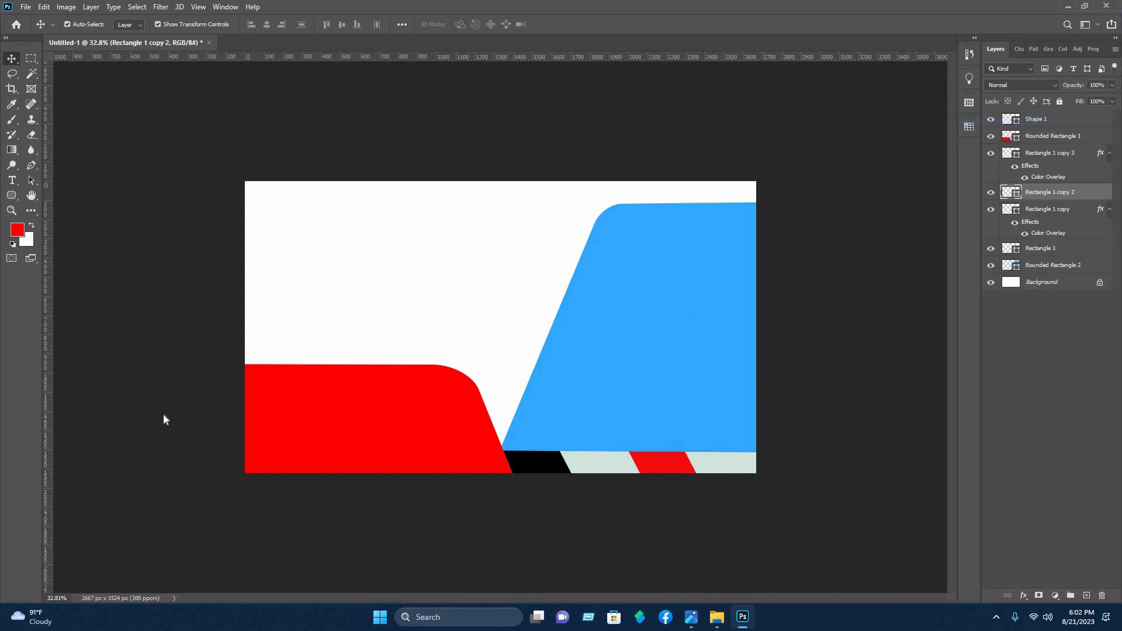
{"action": "left_click", "coordinate": [131, 398]}
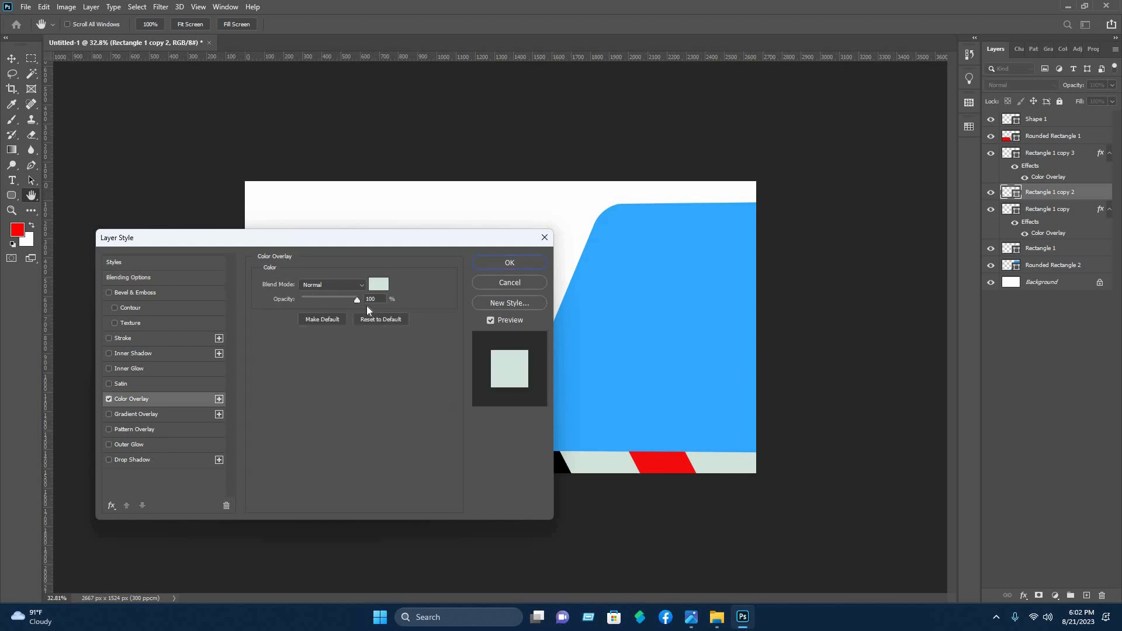
{"action": "left_click_drag", "start_coordinate": [816, 384], "coordinate": [963, 435]}
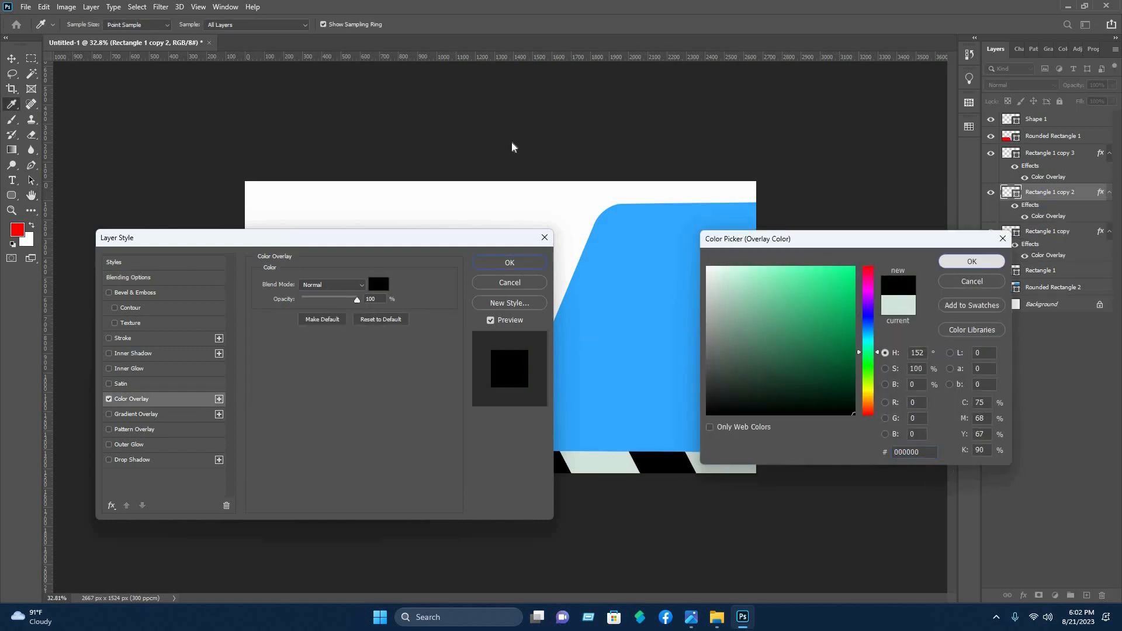
{"action": "left_click", "coordinate": [971, 261]}
{"action": "key", "text": "Return"}
Add a Gradient Overlay to the large blue slanted shape and set its style to Linear
{"action": "left_click", "coordinate": [706, 319]}
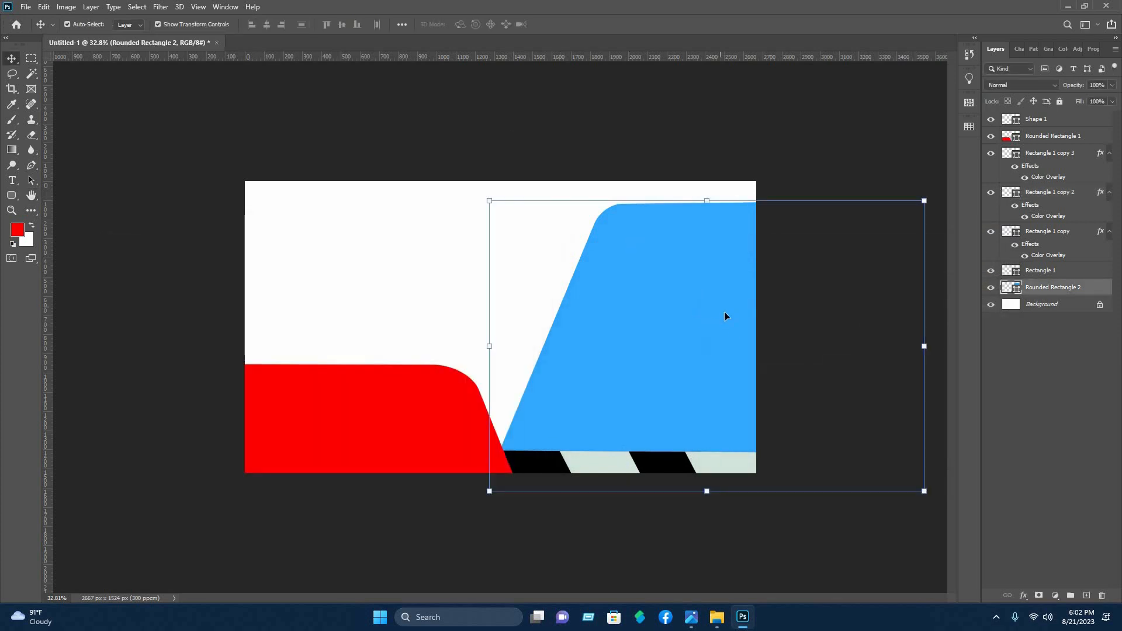
{"action": "right_click", "coordinate": [950, 128]}
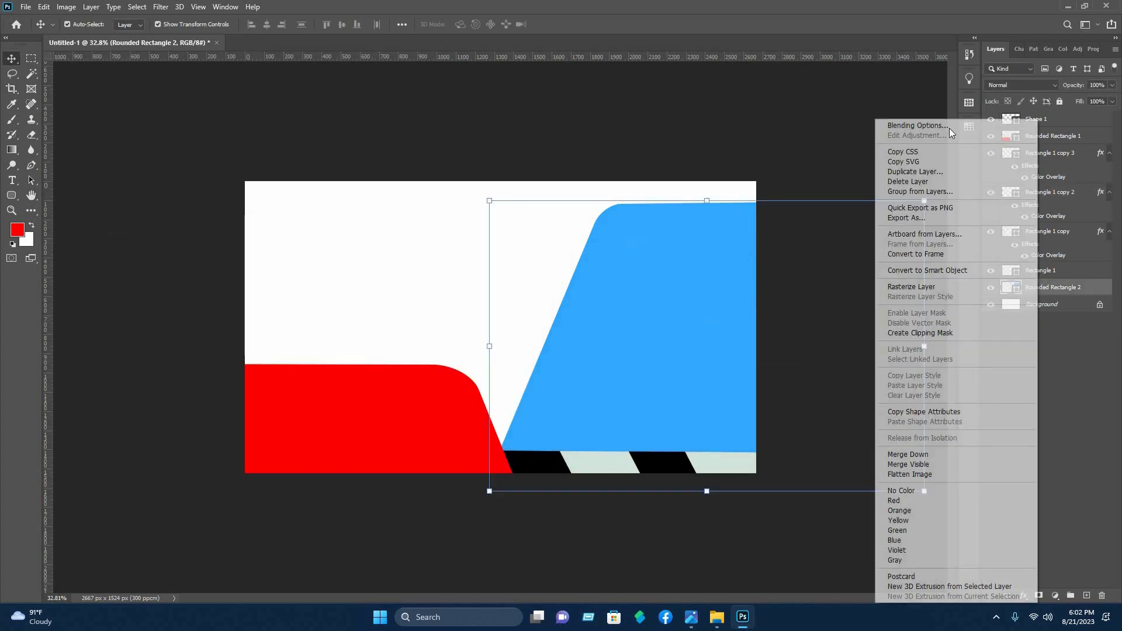
{"action": "left_click", "coordinate": [906, 125]}
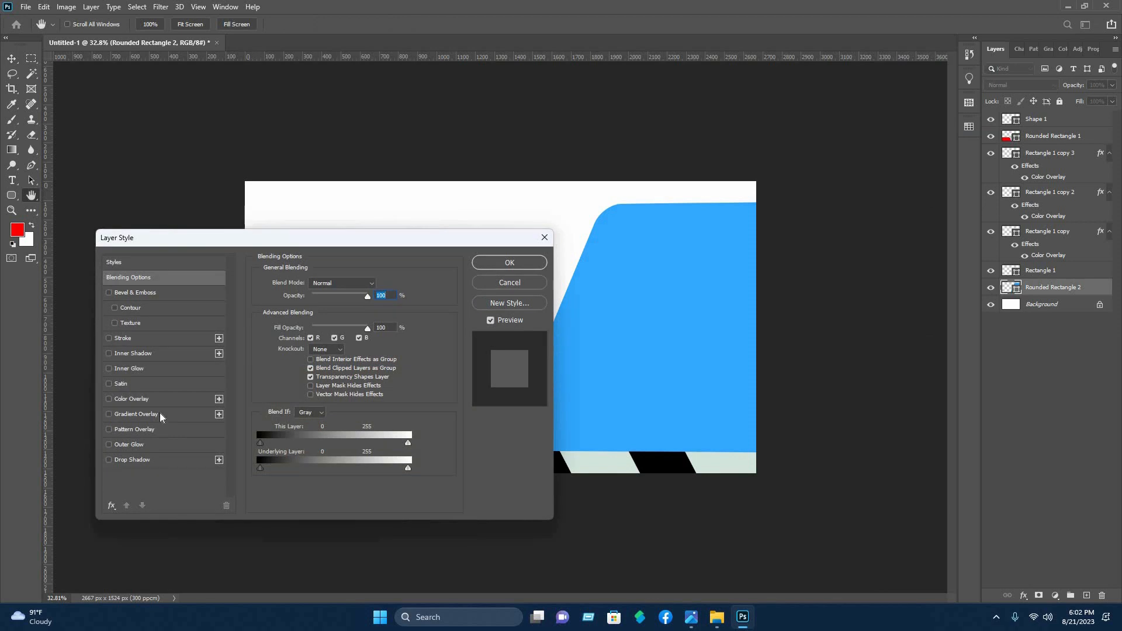
{"action": "left_click", "coordinate": [136, 414]}
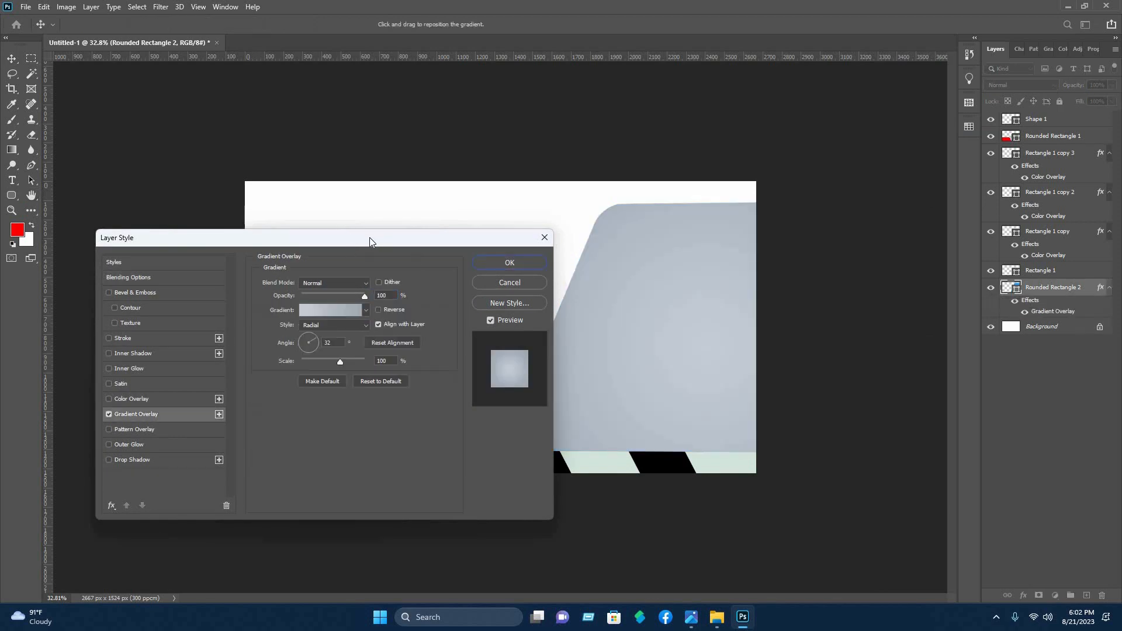
{"action": "left_click_drag", "start_coordinate": [363, 238], "coordinate": [335, 117]}
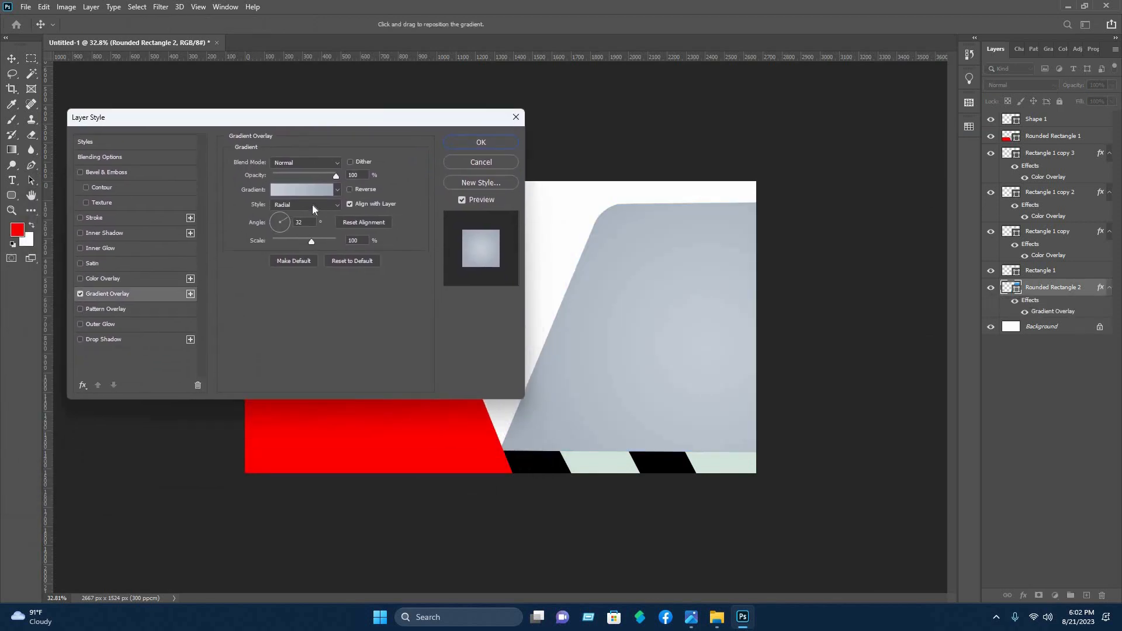
{"action": "left_click", "coordinate": [315, 206]}
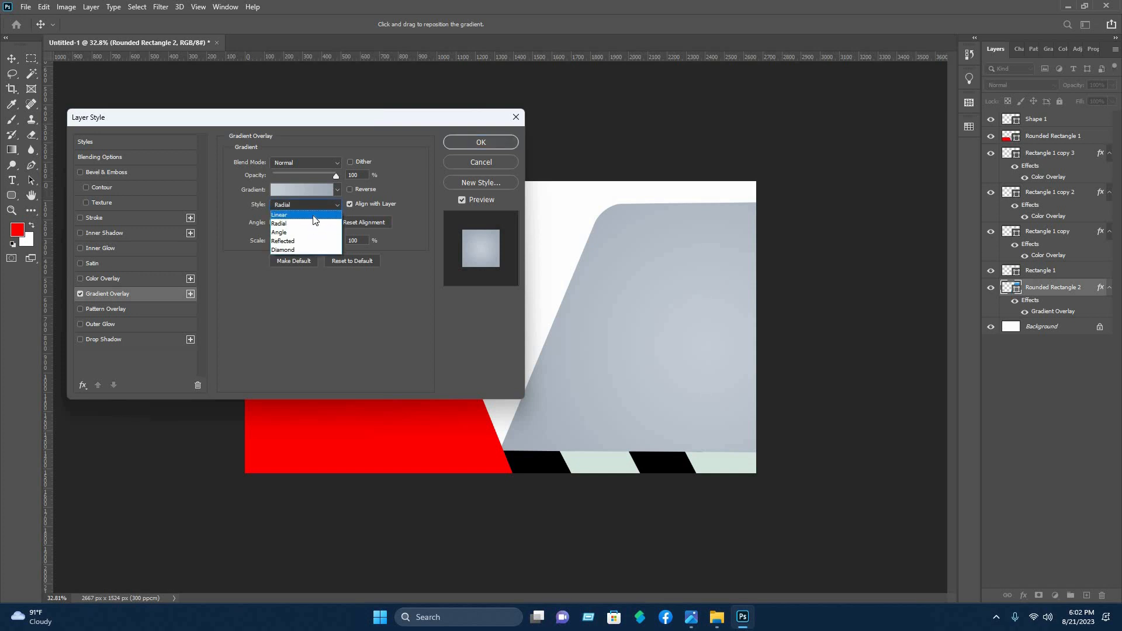
{"action": "key", "text": "Return"}
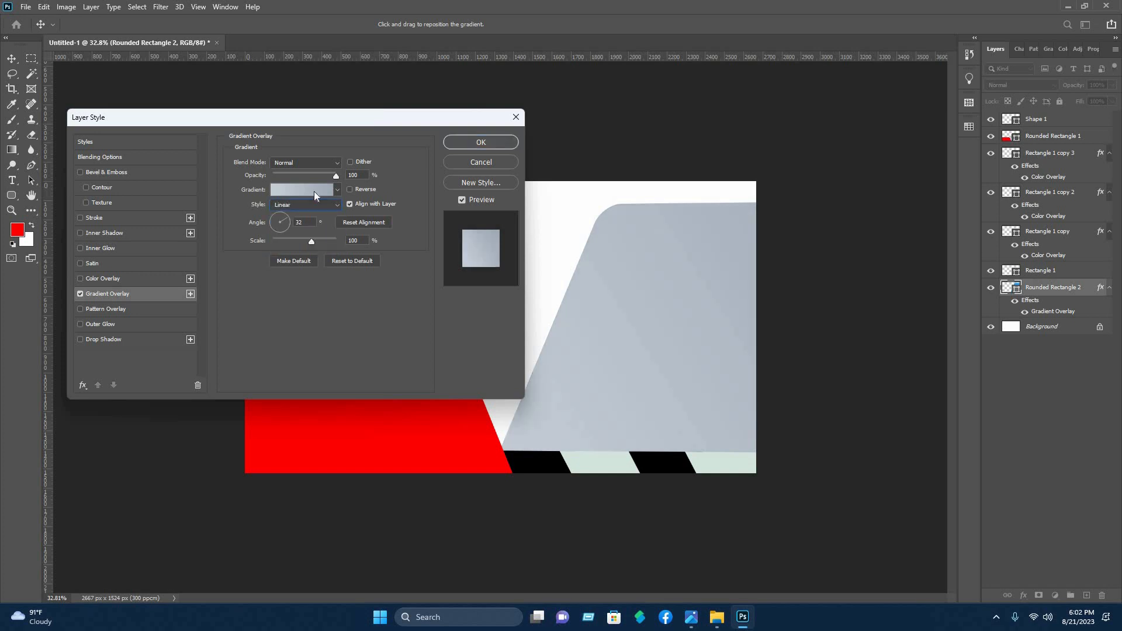
Choose the Red_06 preset from the Reds group as the large shape's overlay gradient
{"action": "left_click", "coordinate": [314, 192]}
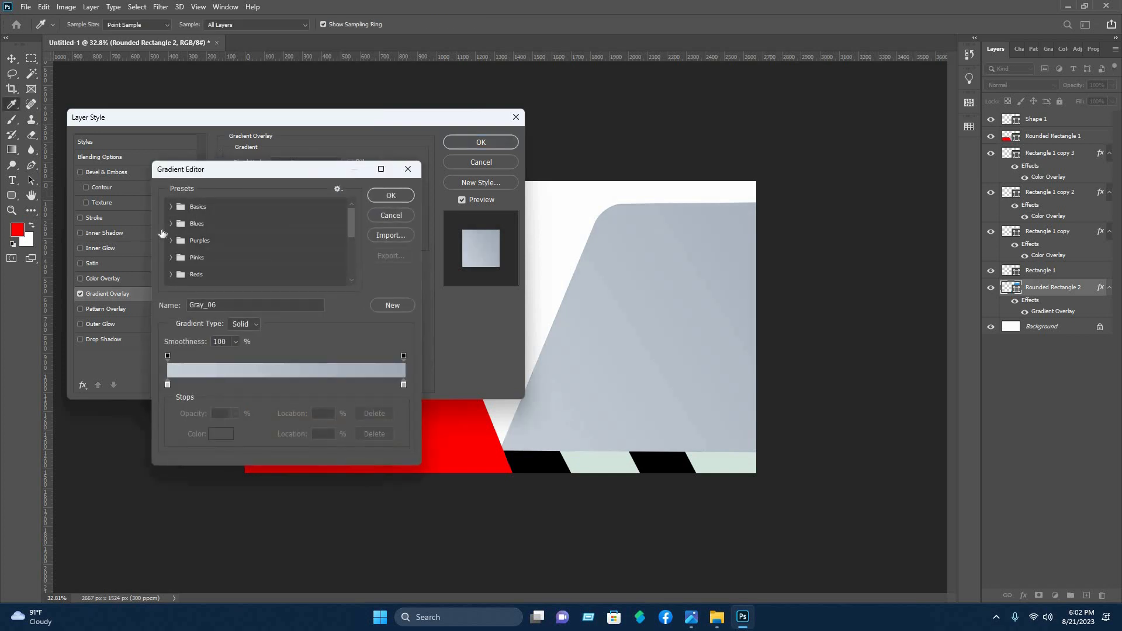
{"action": "scroll", "coordinate": [147, 252], "scroll_direction": "down", "scroll_amount": 2}
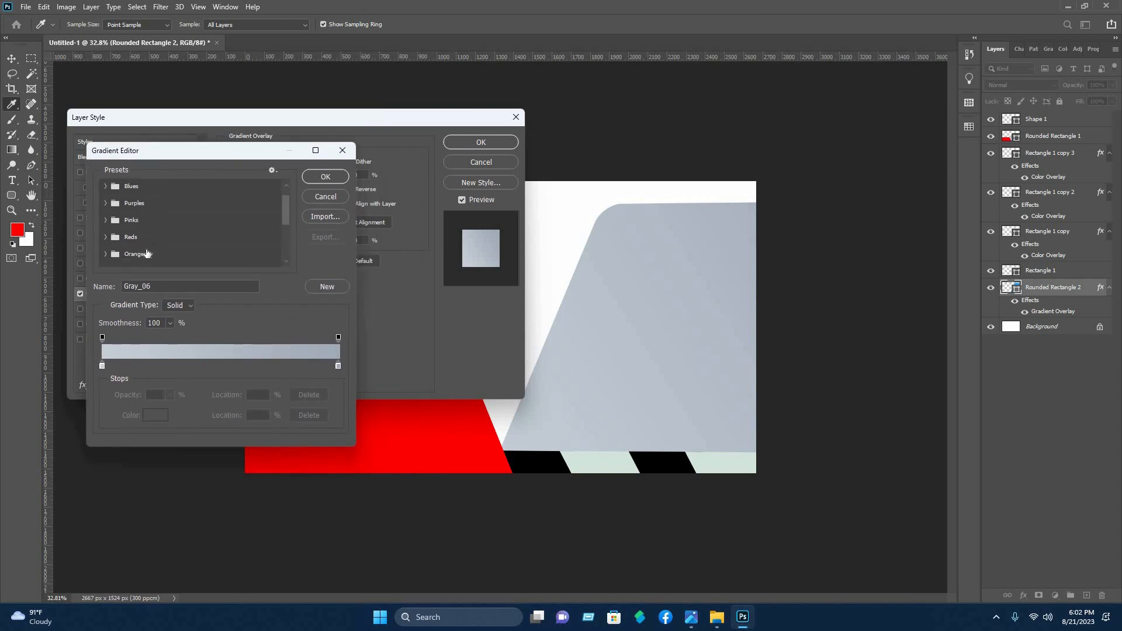
{"action": "scroll", "coordinate": [150, 252], "scroll_direction": "up", "scroll_amount": 1}
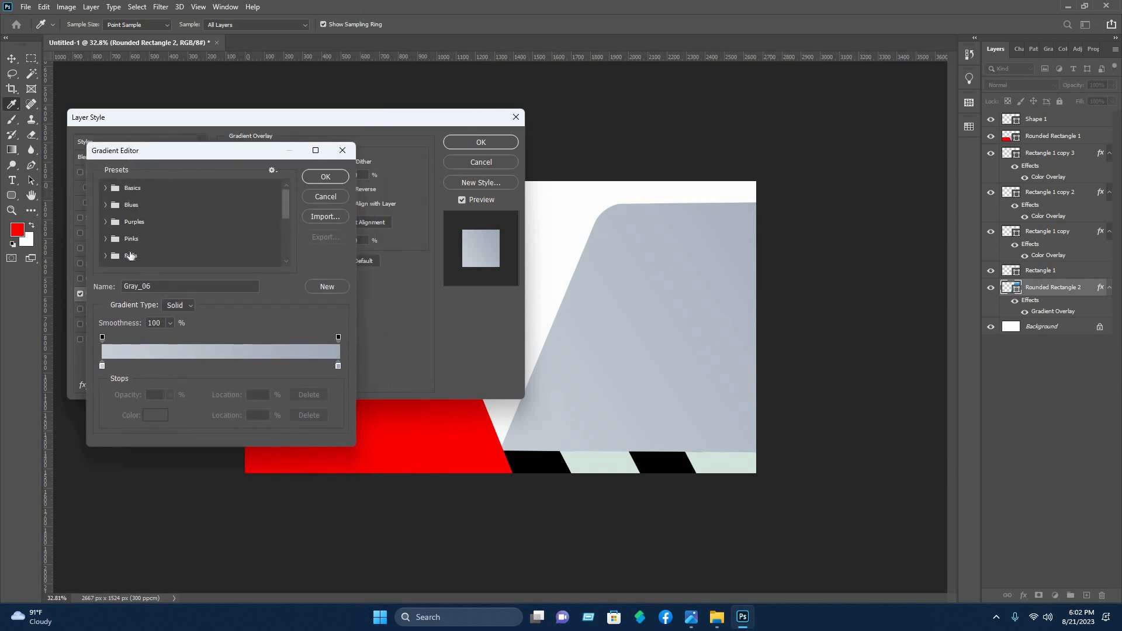
{"action": "left_click", "coordinate": [109, 256]}
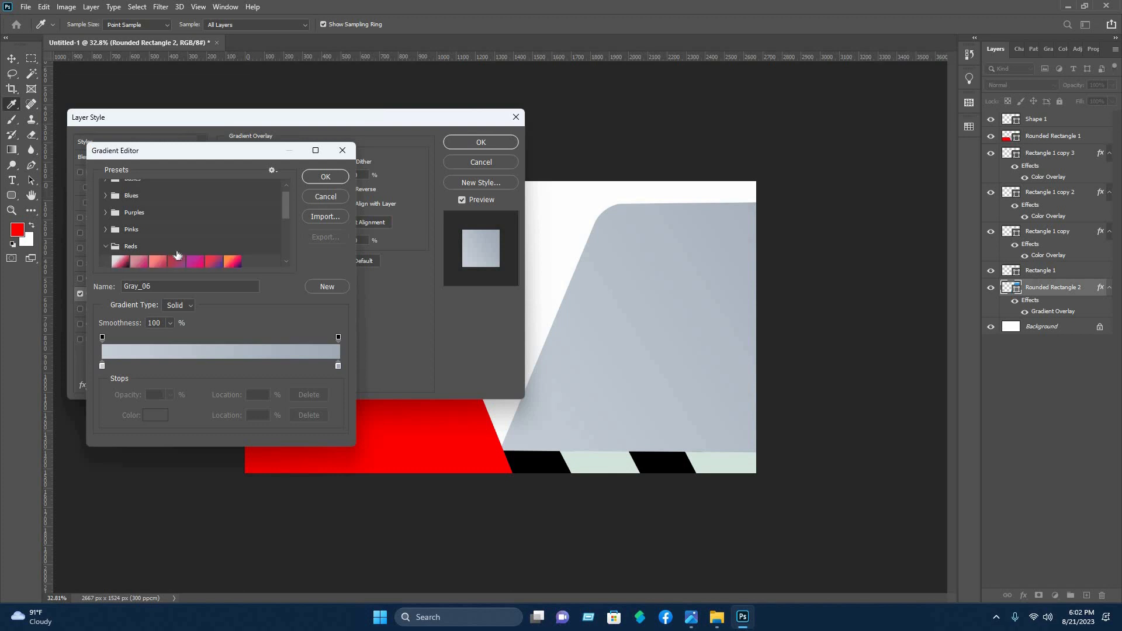
{"action": "scroll", "coordinate": [178, 255], "scroll_direction": "down", "scroll_amount": 2}
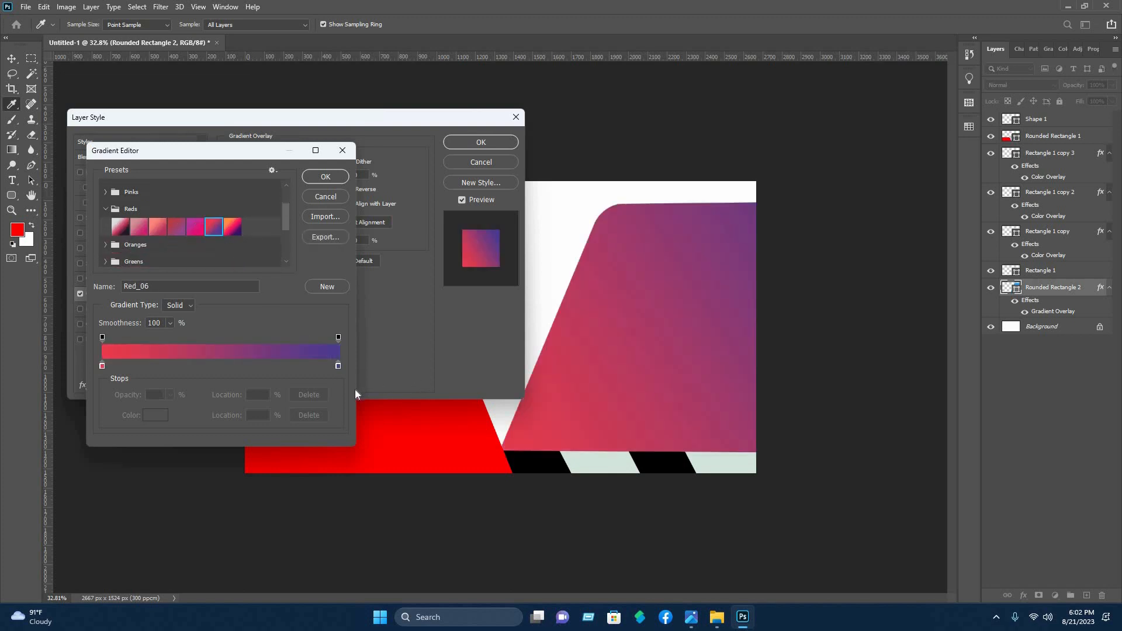
Move the gradient's purple end stop to 92% and set its colour to dark red #930101
{"action": "double_click", "coordinate": [321, 368]}
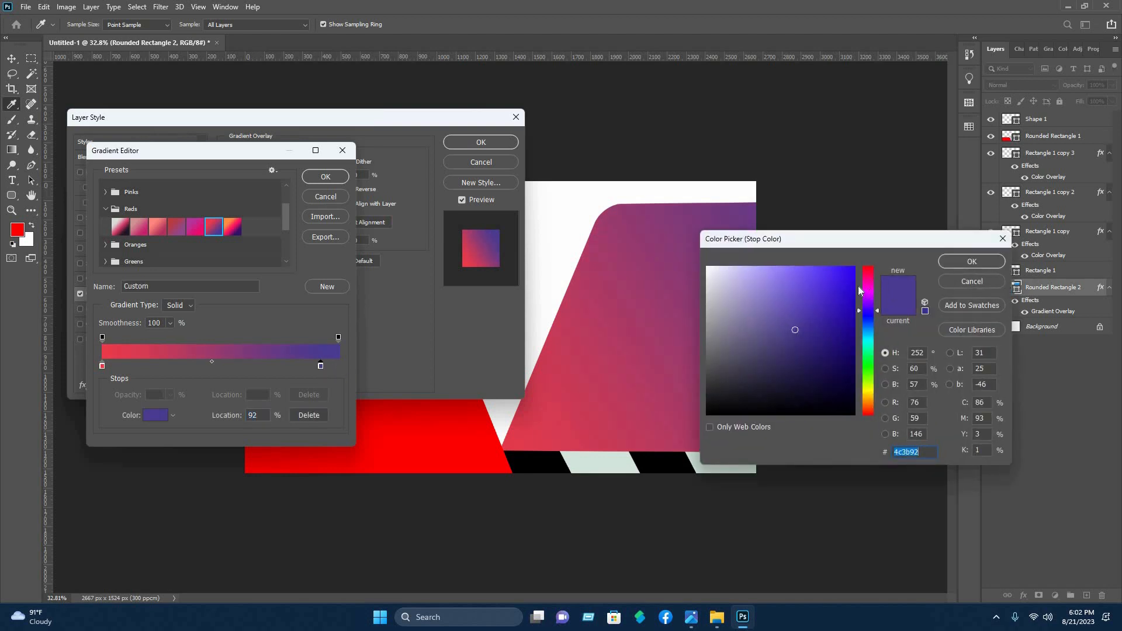
{"action": "type", "text": "c80a18"}
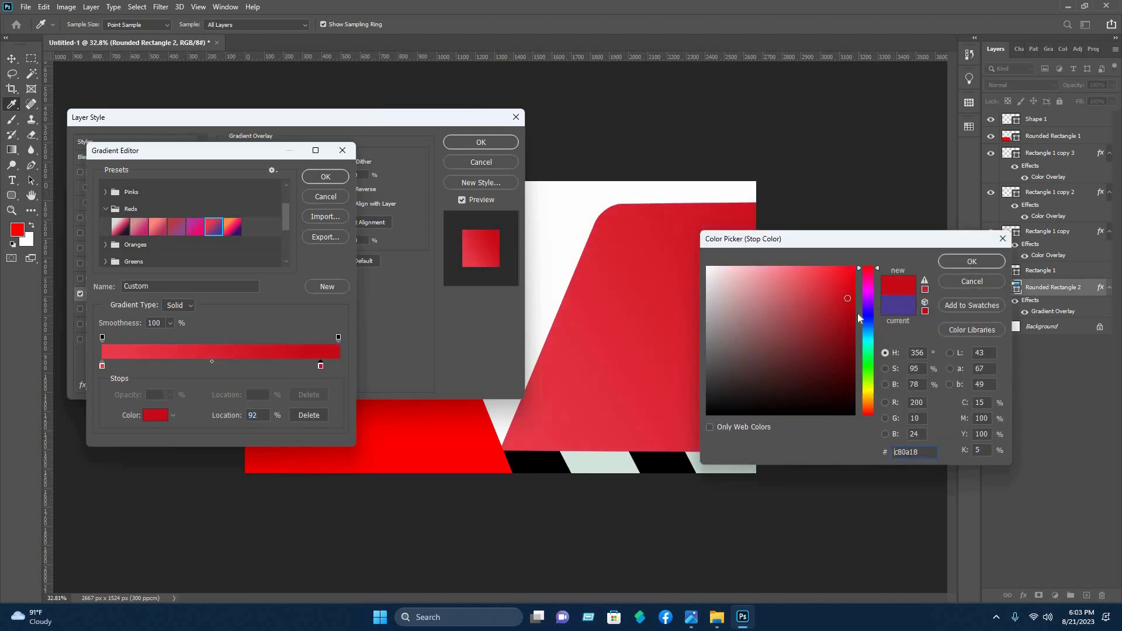
{"action": "left_click", "coordinate": [865, 314]}
{"action": "left_click_drag", "start_coordinate": [863, 334], "coordinate": [865, 266]}
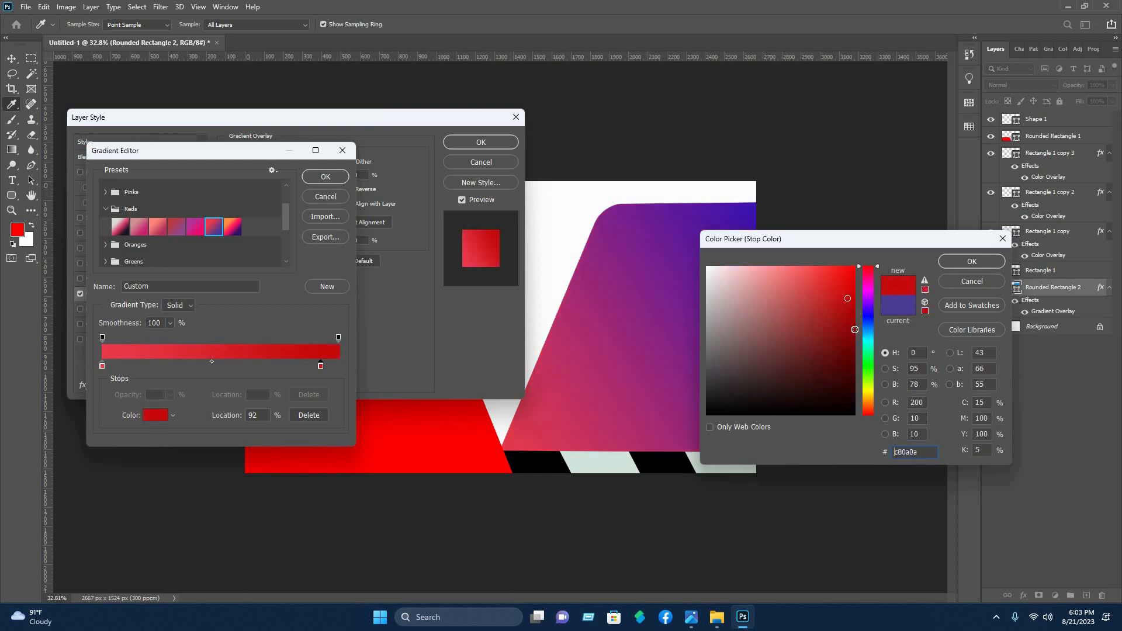
{"action": "left_click", "coordinate": [854, 330]}
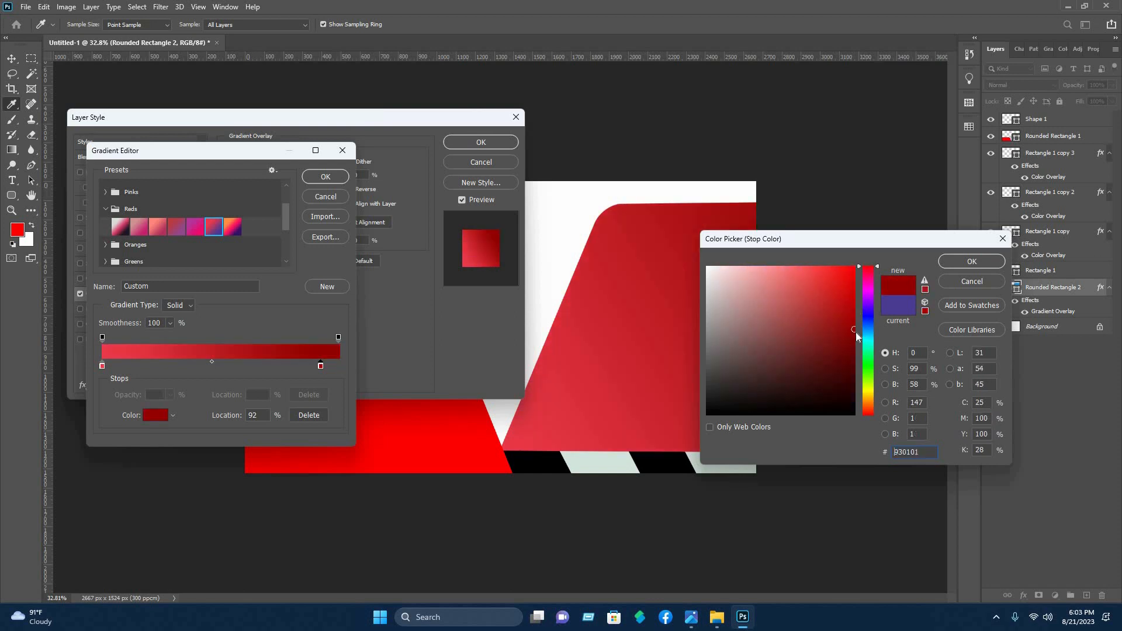
{"action": "left_click", "coordinate": [971, 262]}
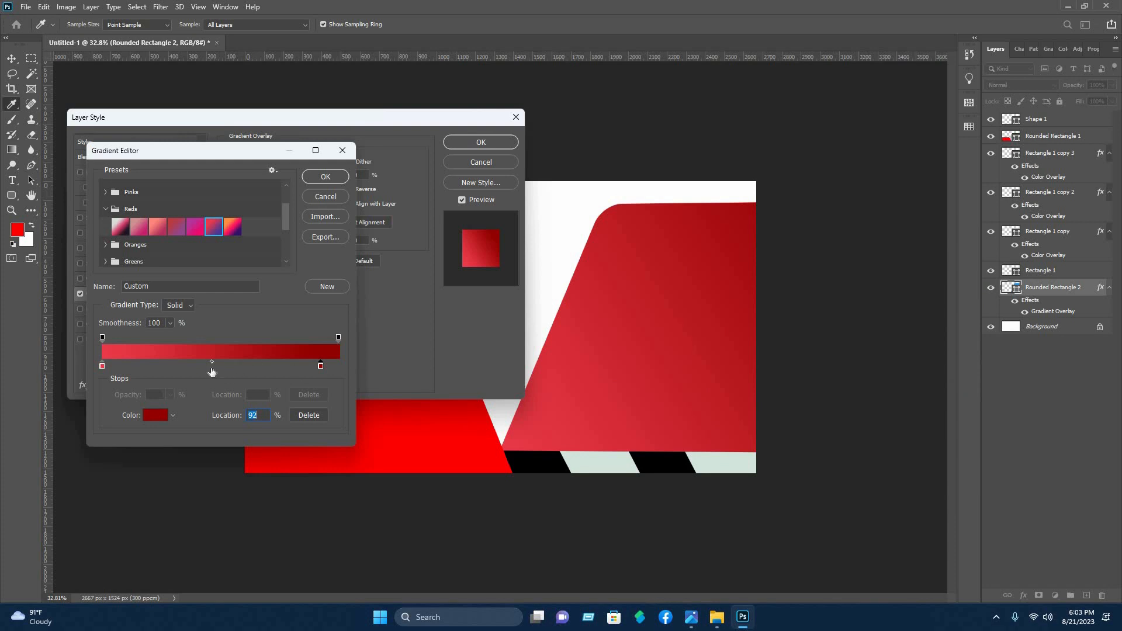
Add a middle colour stop at 46% to the large shape's overlay gradient and colour it light red #f56565
{"action": "left_click", "coordinate": [211, 368]}
{"action": "left_click", "coordinate": [155, 415]}
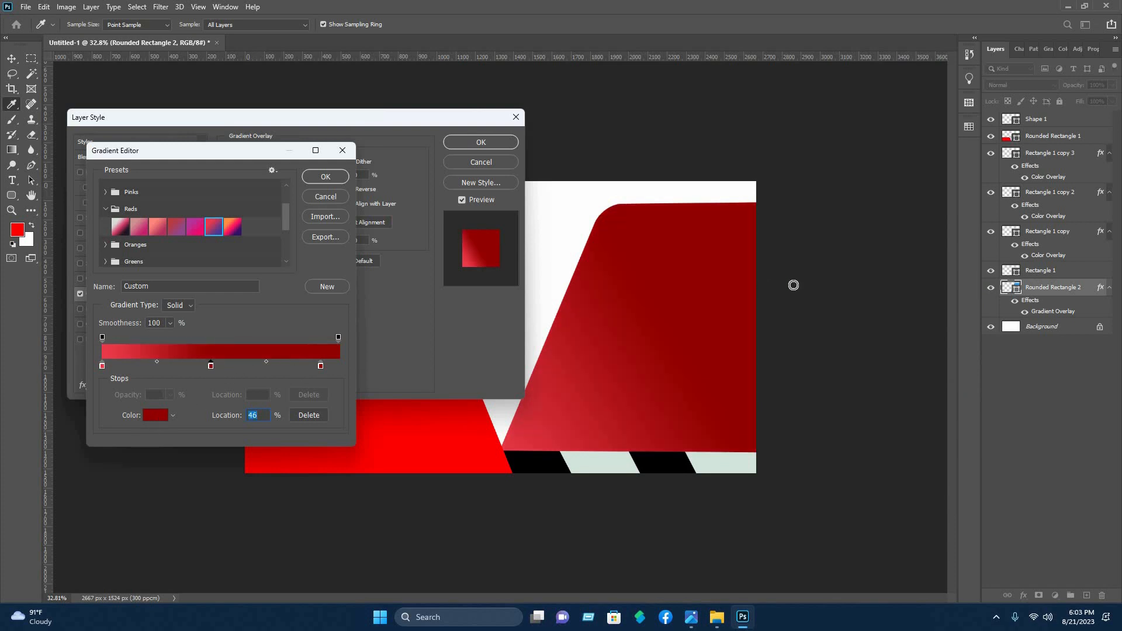
{"action": "left_click", "coordinate": [786, 273]}
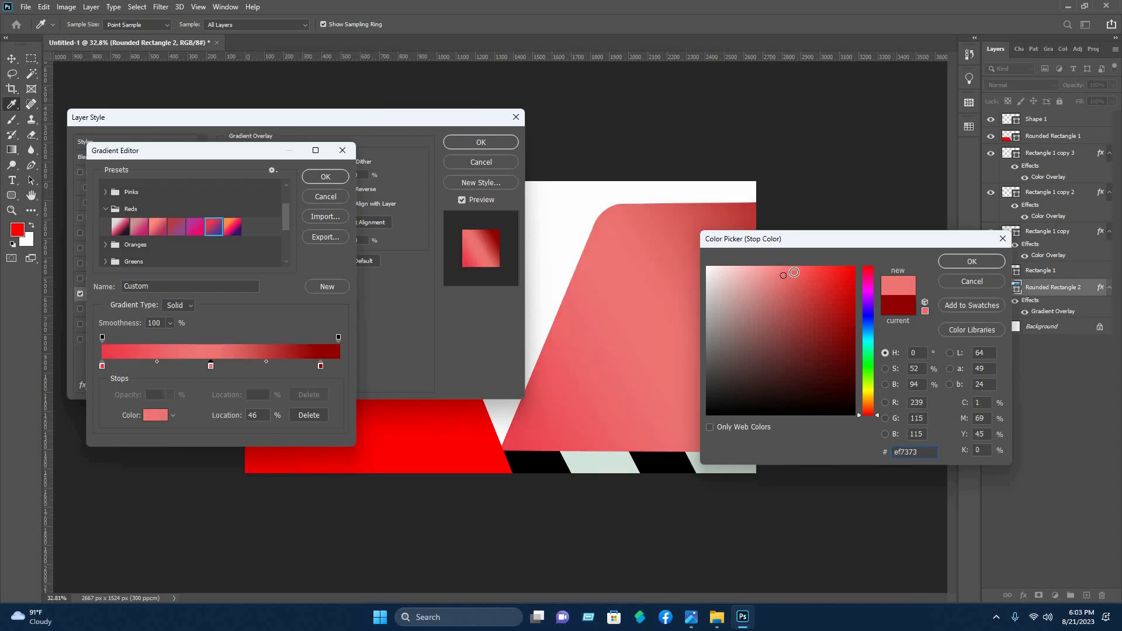
{"action": "left_click", "coordinate": [793, 272]}
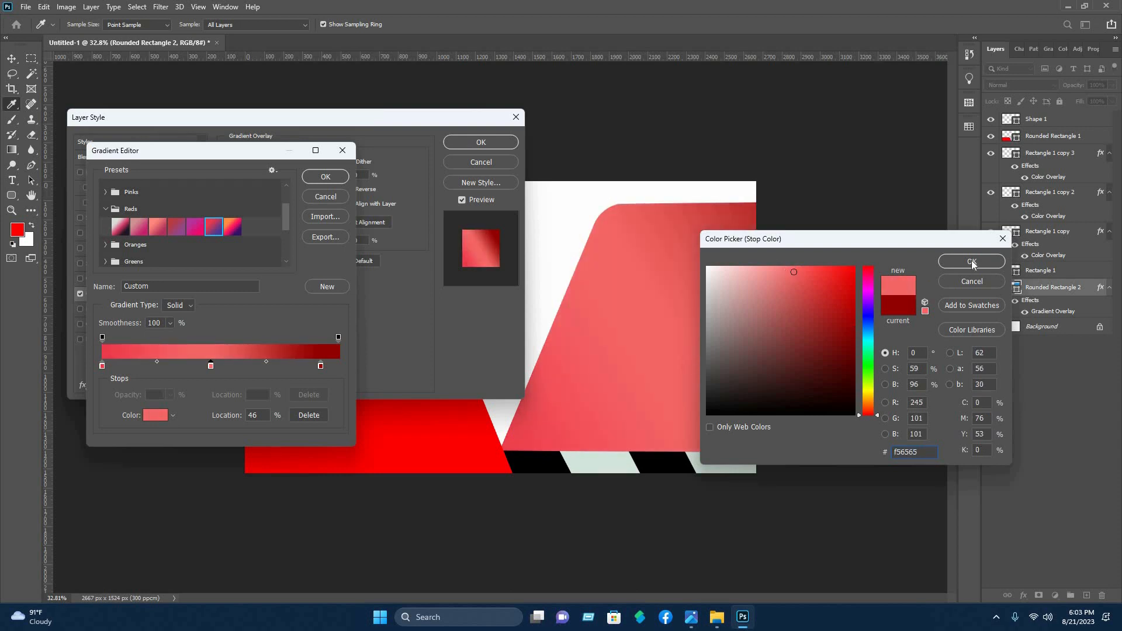
{"action": "key", "text": "Return"}
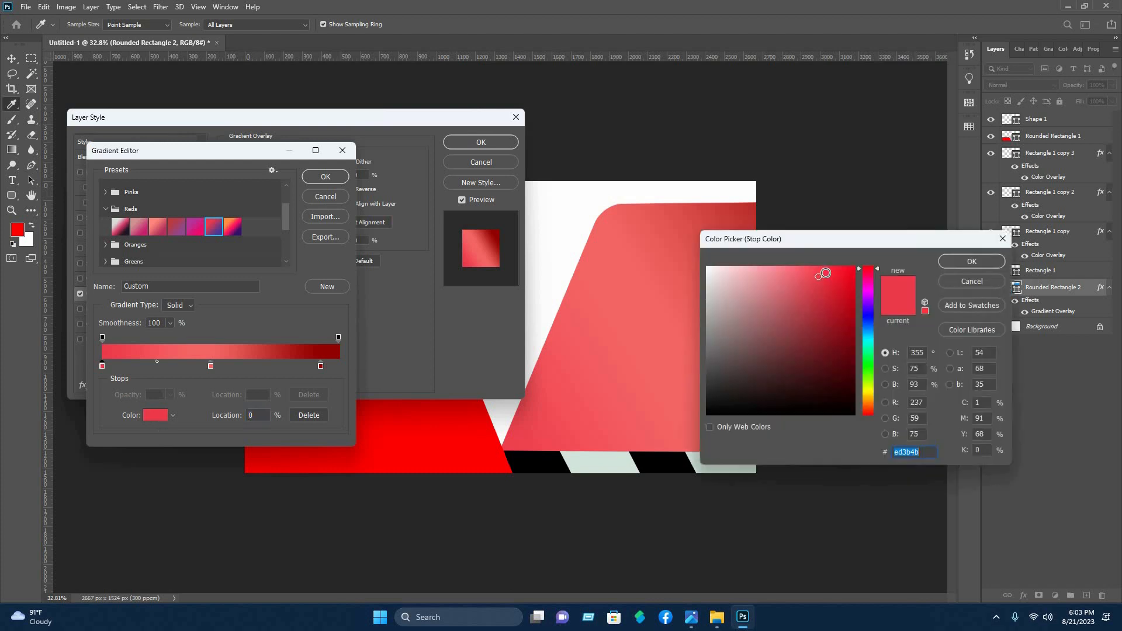
Set the gradient's start stop to #f43142 at 31% and move the dark red stop to 78%
{"action": "left_click", "coordinate": [826, 273]}
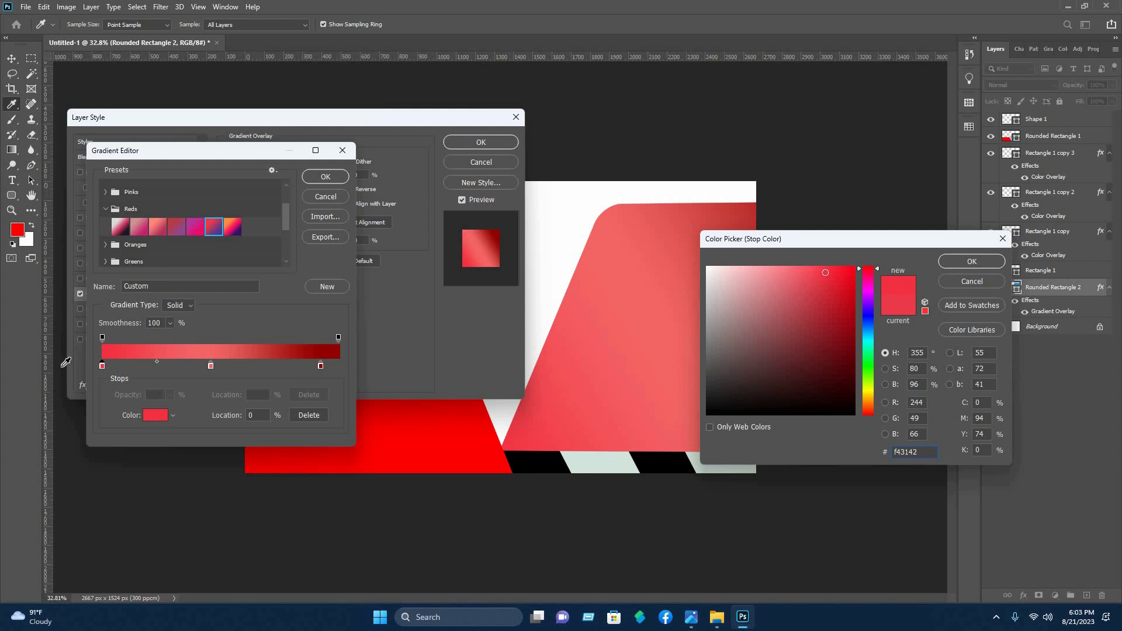
{"action": "left_click", "coordinate": [980, 266]}
{"action": "type", "text": "31"}
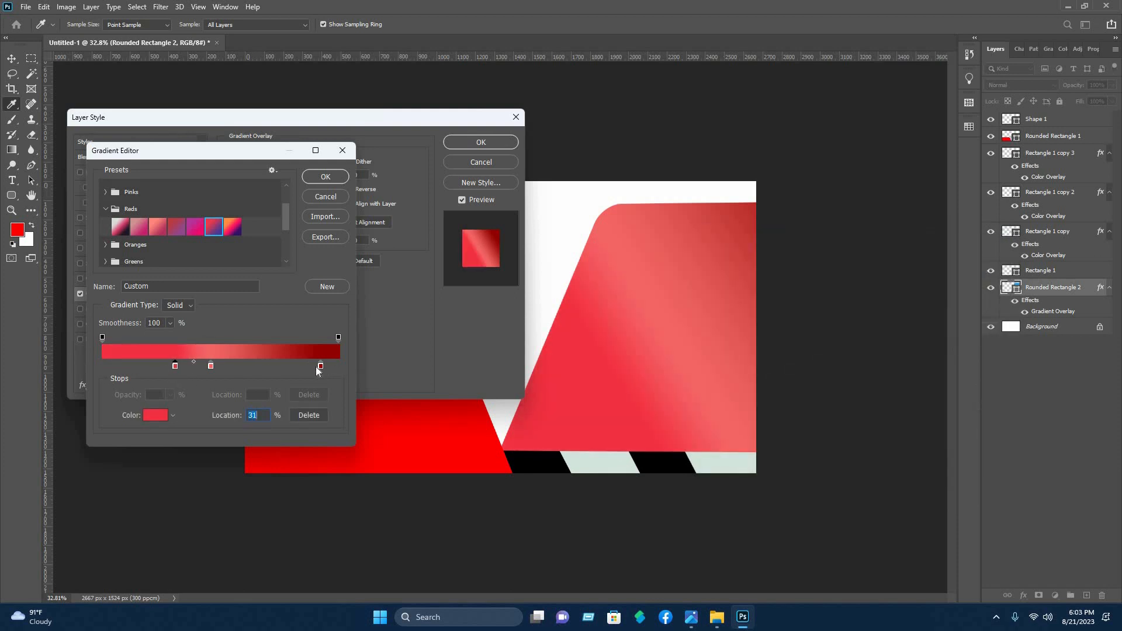
{"action": "left_click_drag", "start_coordinate": [320, 366], "coordinate": [288, 367]}
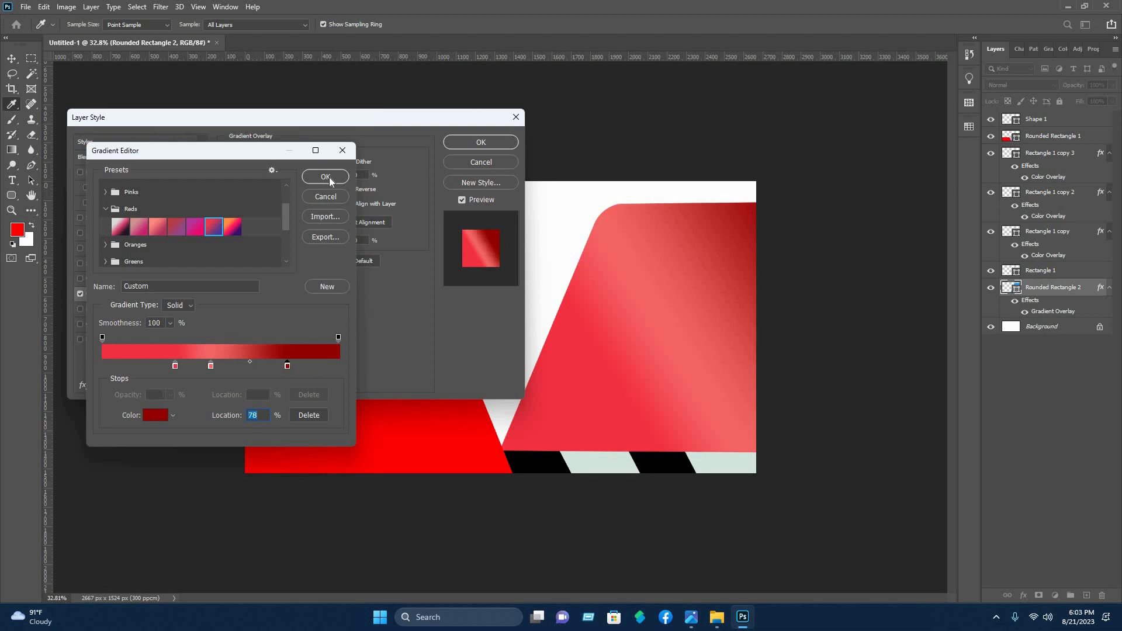
{"action": "key", "text": "Return"}
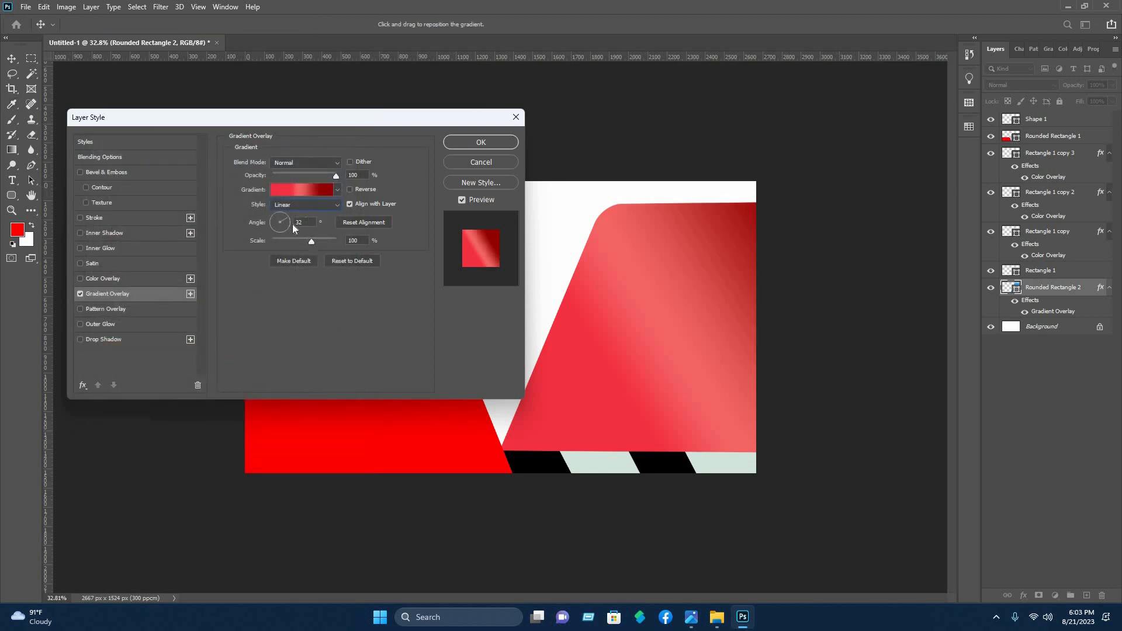
Set the large shape's gradient overlay angle to -129° and apply the layer style
{"action": "left_click_drag", "start_coordinate": [295, 231], "coordinate": [269, 235]}
{"action": "left_click_drag", "start_coordinate": [695, 362], "coordinate": [613, 237]}
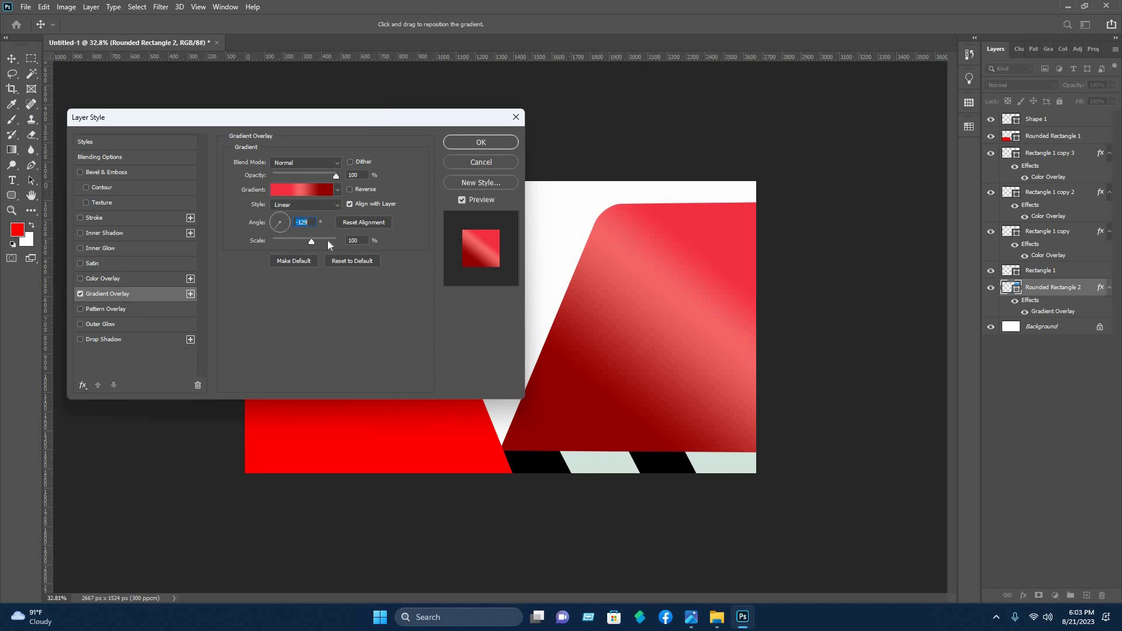
{"action": "key", "text": "Return"}
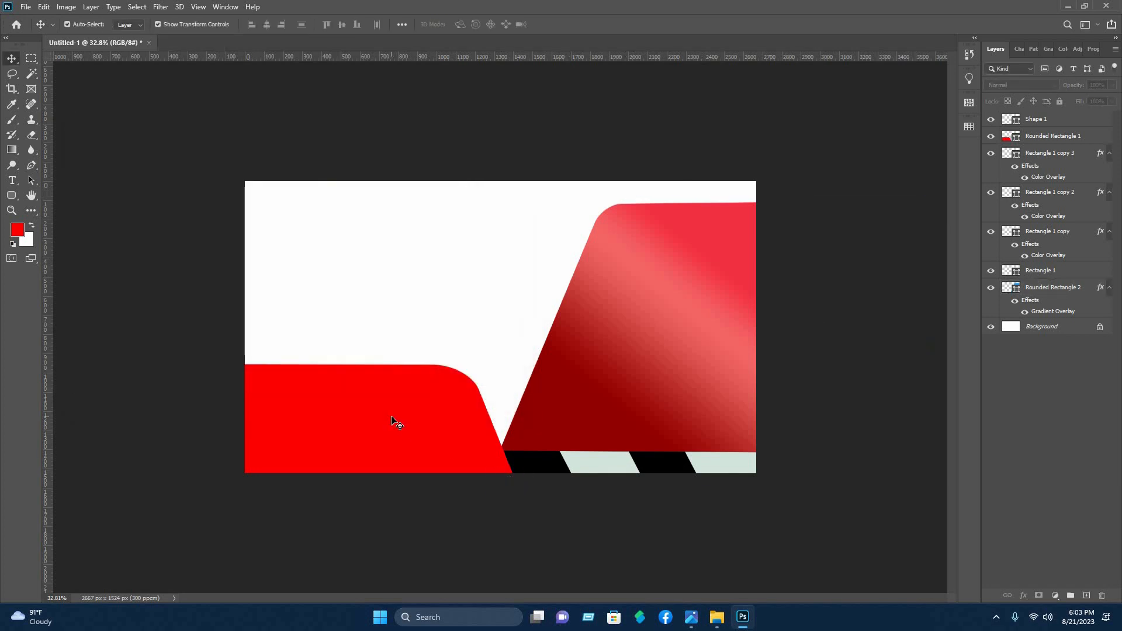
Add a Gradient Overlay to the plain red slanted shape, Rounded Rectangle 1
{"action": "left_click", "coordinate": [1063, 138]}
{"action": "right_click", "coordinate": [1062, 136]}
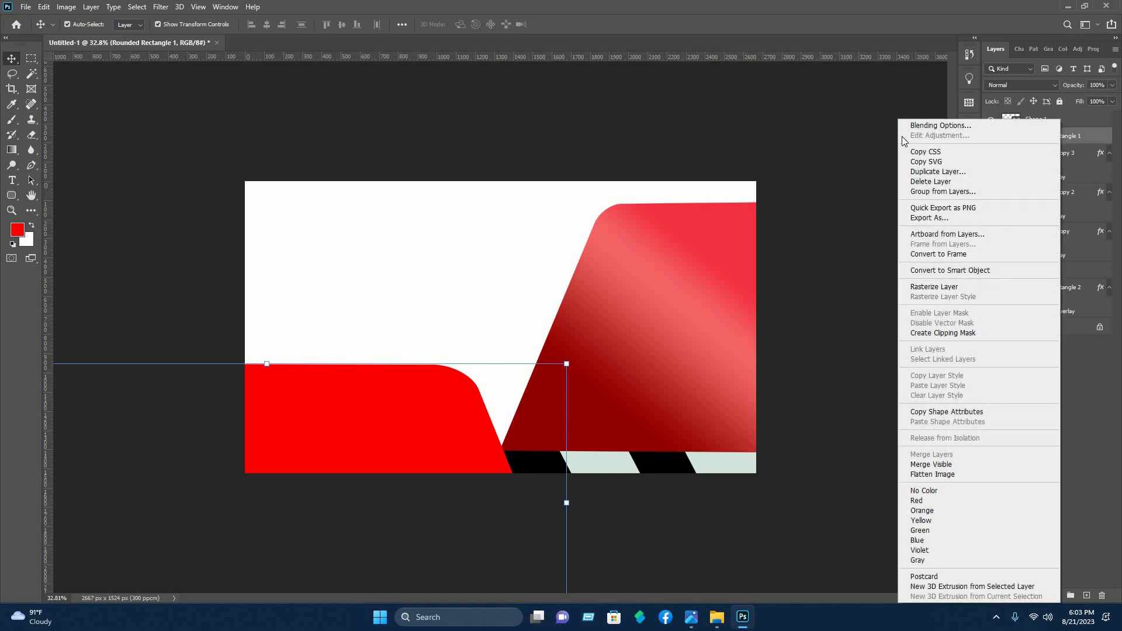
{"action": "left_click", "coordinate": [929, 121]}
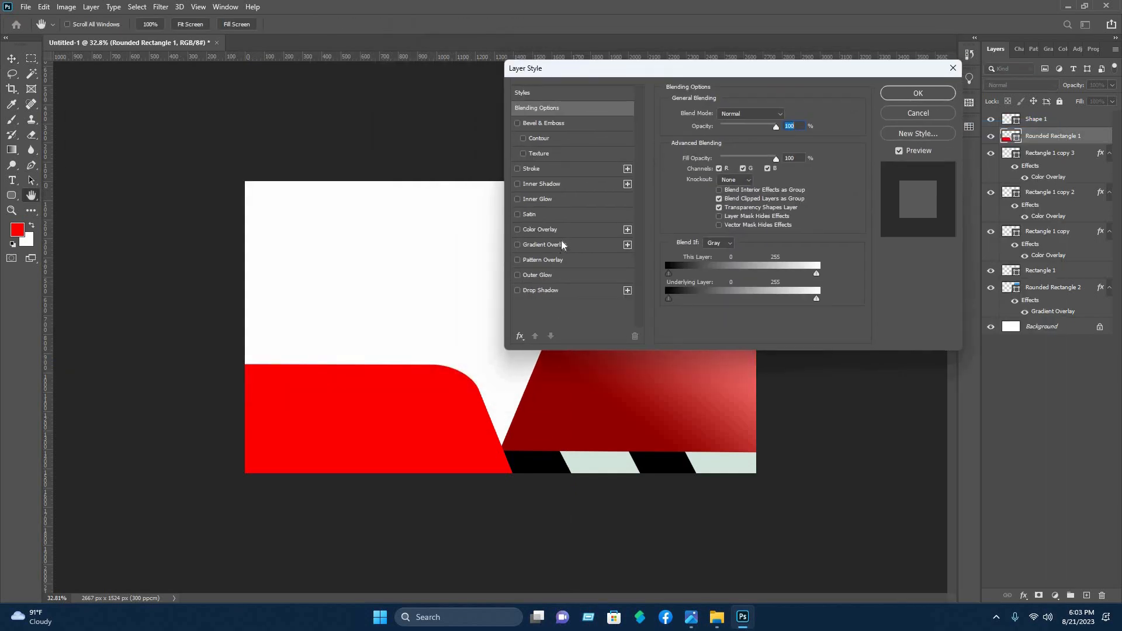
{"action": "left_click", "coordinate": [546, 245]}
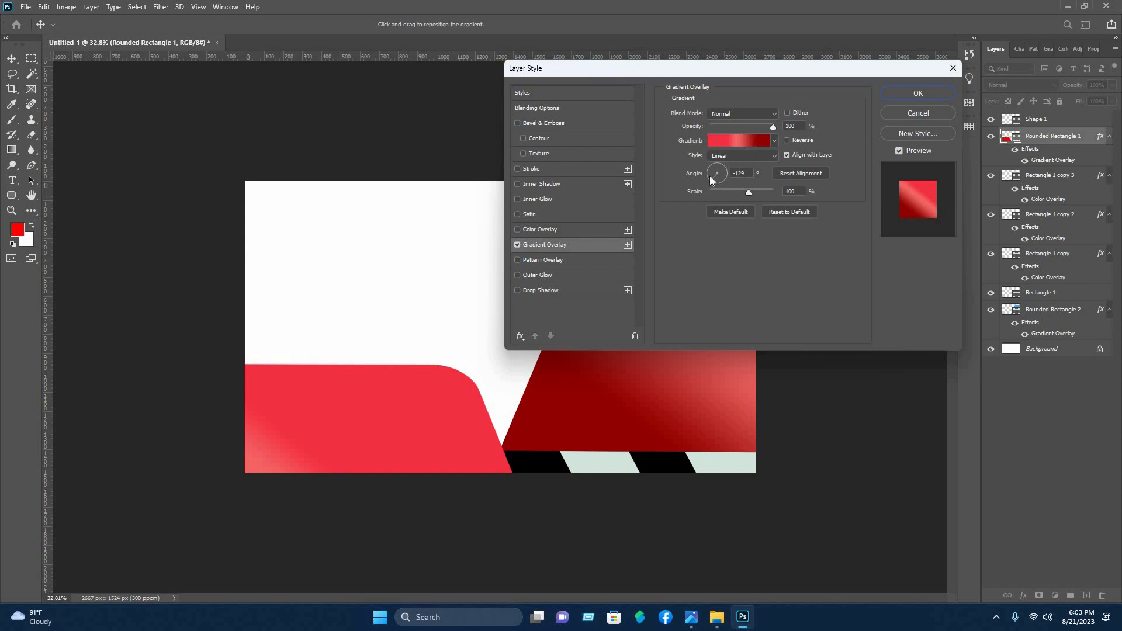
Delete the first colour stop of Rounded Rectangle 1's overlay gradient and set the 46% stop's colour to #ff0000
{"action": "left_click", "coordinate": [728, 139]}
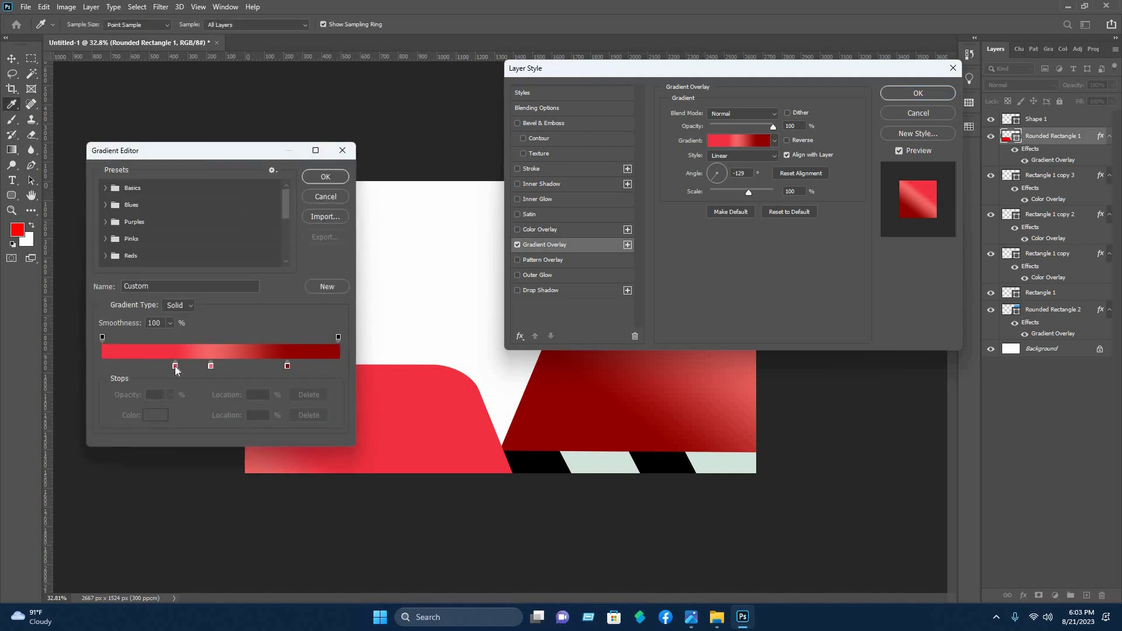
{"action": "left_click", "coordinate": [175, 366]}
{"action": "left_click", "coordinate": [299, 410]}
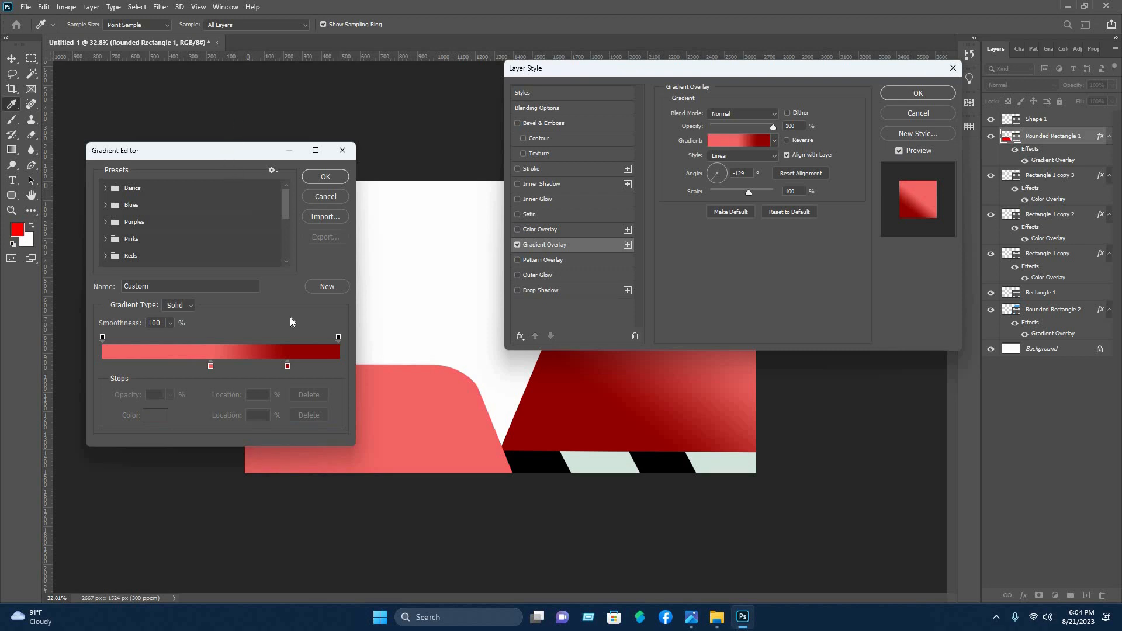
{"action": "double_click", "coordinate": [215, 300]}
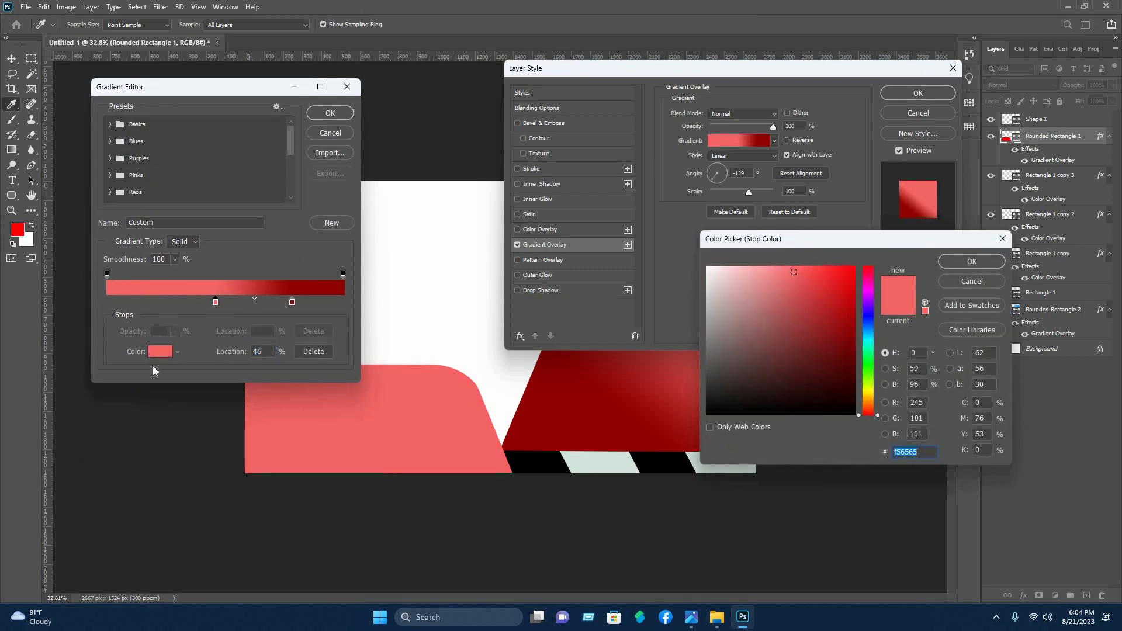
{"action": "key", "text": "Escape"}
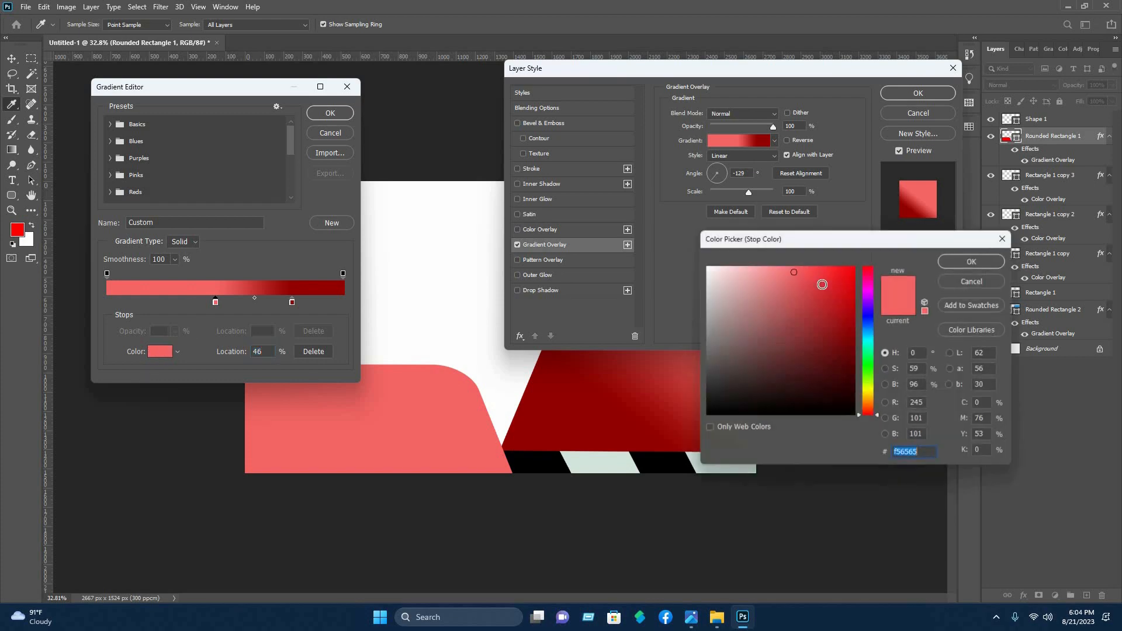
{"action": "left_click", "coordinate": [822, 285]}
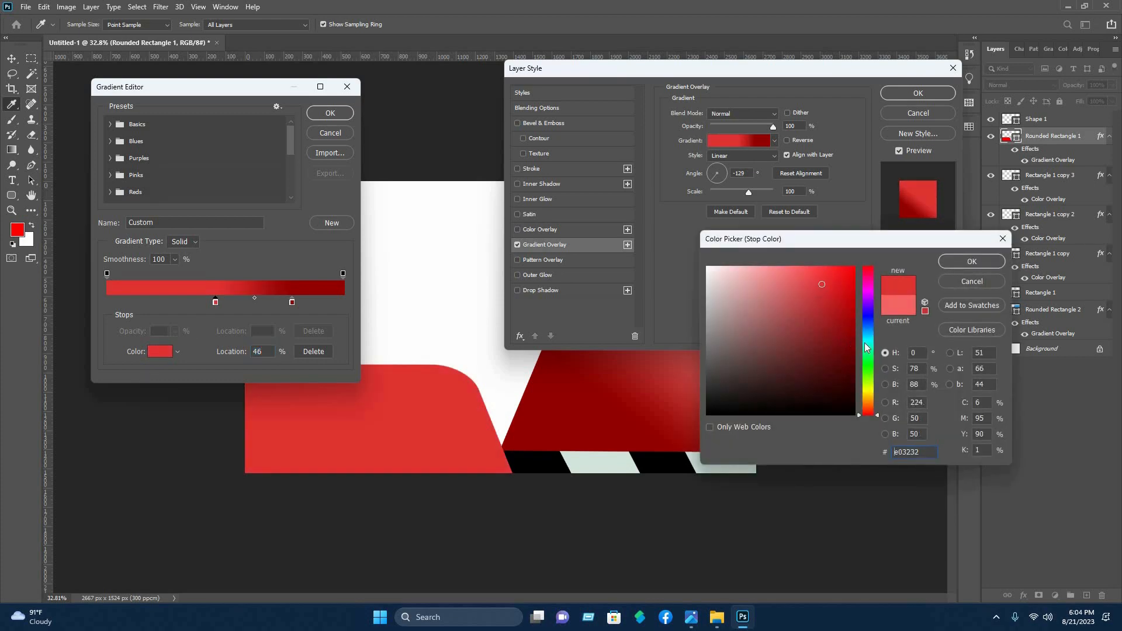
{"action": "left_click", "coordinate": [846, 342]}
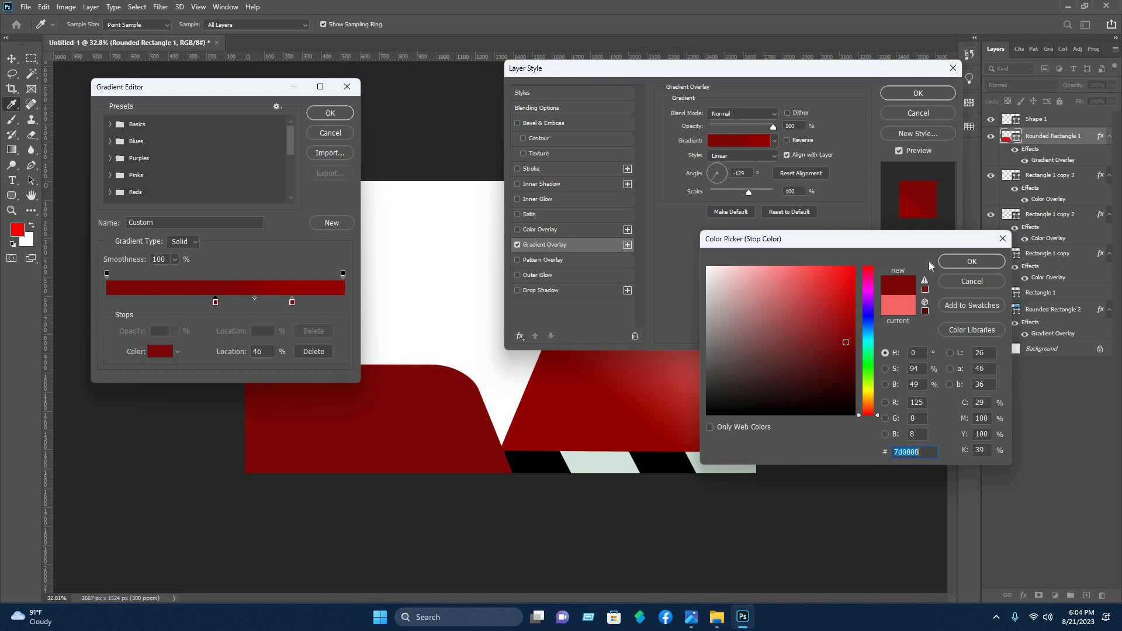
{"action": "type", "text": "ff0000"}
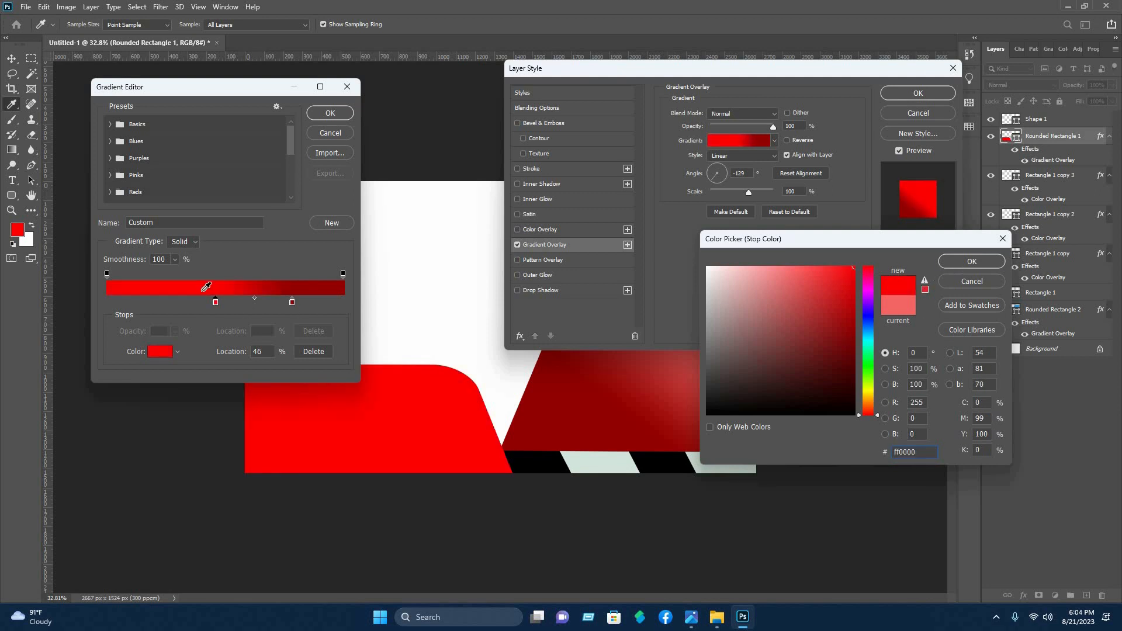
{"action": "key", "text": "Return"}
Shift the red stop closer to the gradient's start and move the dark red stop to 51%
{"action": "left_click_drag", "start_coordinate": [215, 301], "coordinate": [150, 301]}
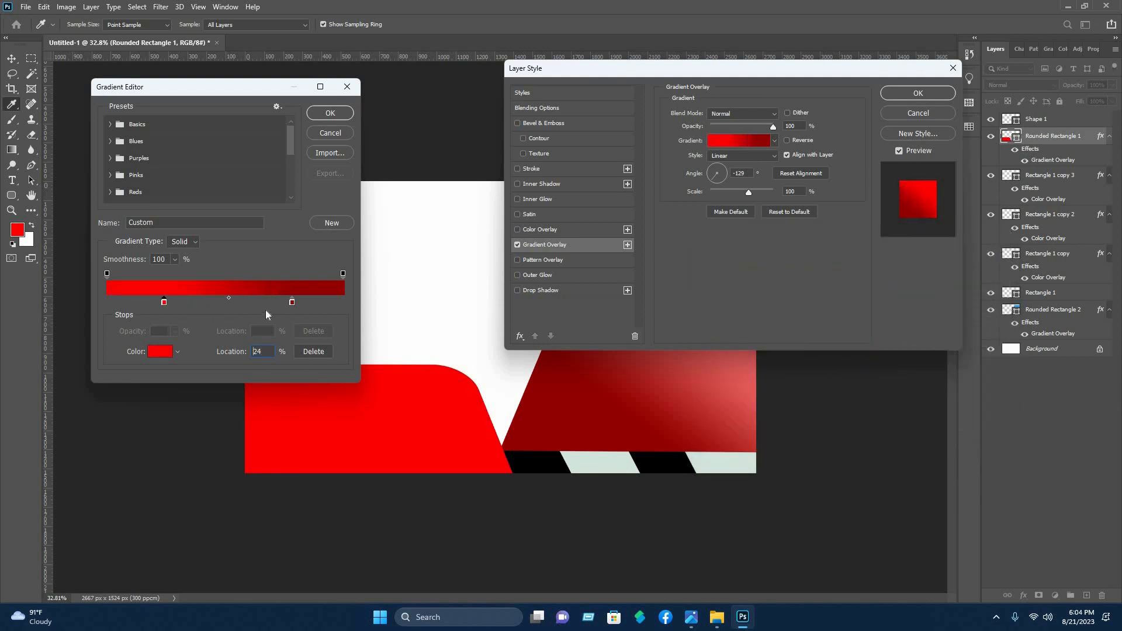
{"action": "left_click_drag", "start_coordinate": [292, 302], "coordinate": [227, 309]}
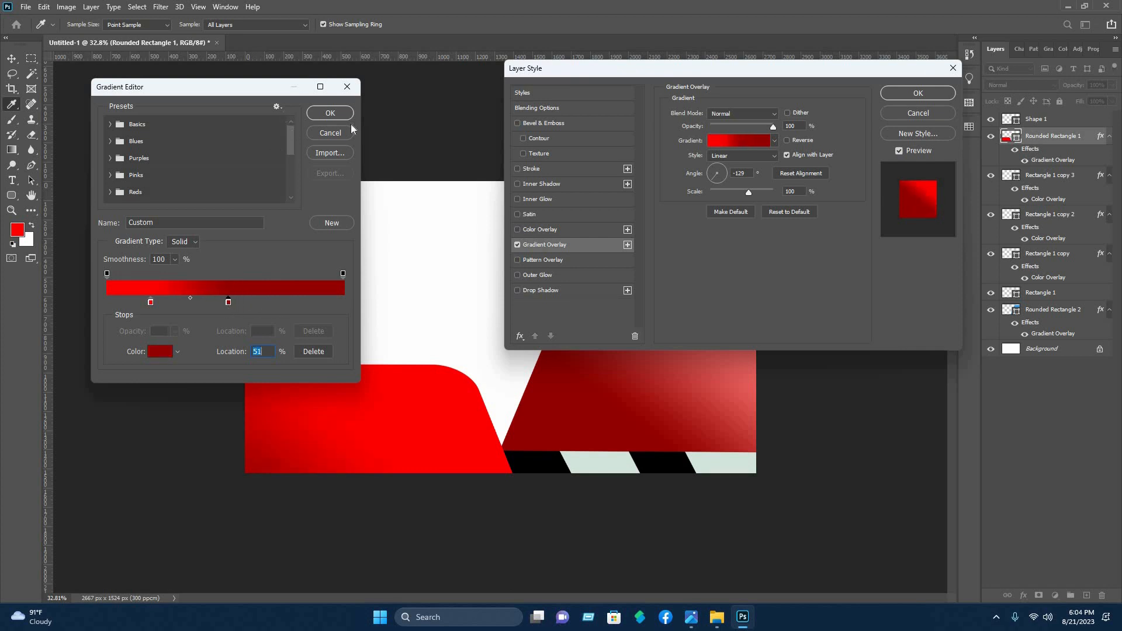
{"action": "key", "text": "Return"}
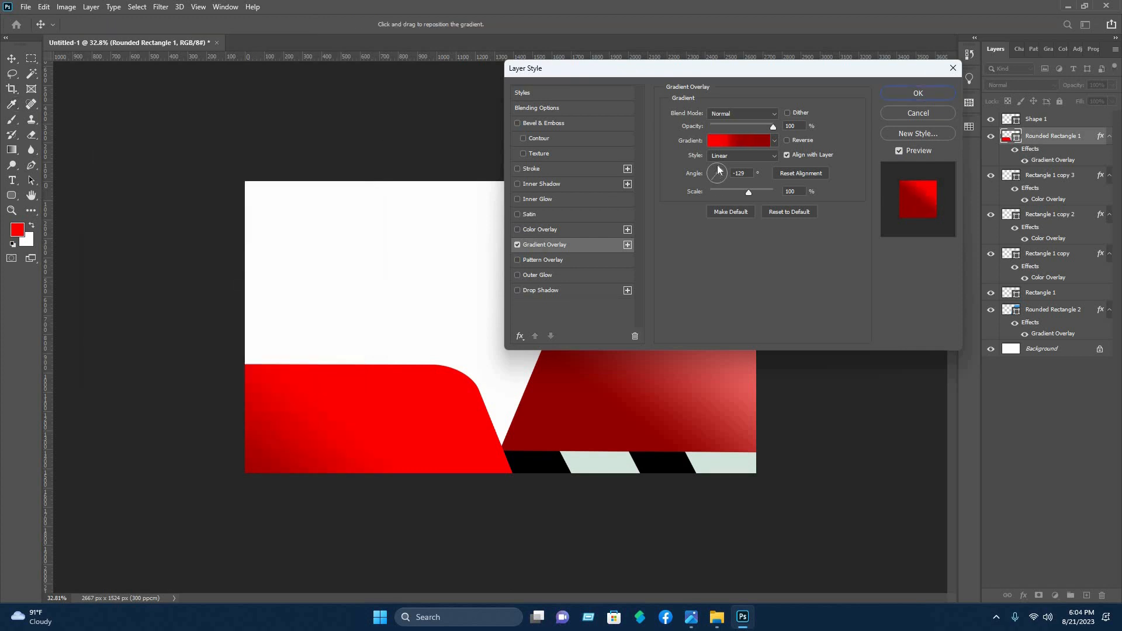
Set Rounded Rectangle 1's overlay angle to 45° and place its dark red stop at 84% and its red stop at 36%
{"action": "left_click_drag", "start_coordinate": [719, 166], "coordinate": [722, 166]}
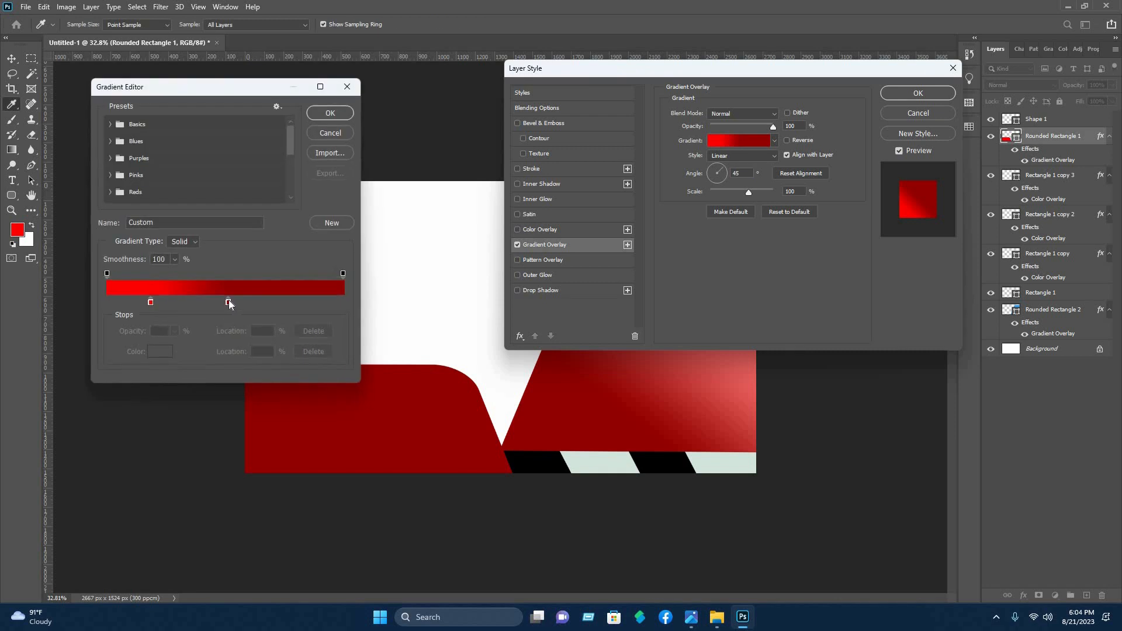
{"action": "left_click_drag", "start_coordinate": [228, 302], "coordinate": [305, 302]}
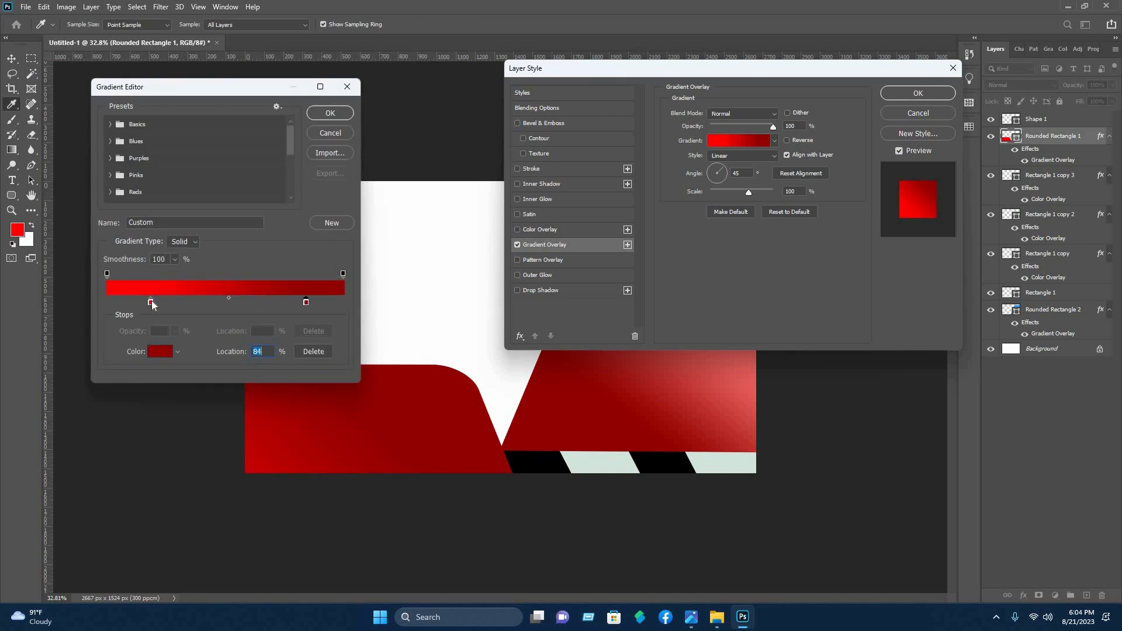
{"action": "left_click_drag", "start_coordinate": [151, 302], "coordinate": [193, 302]}
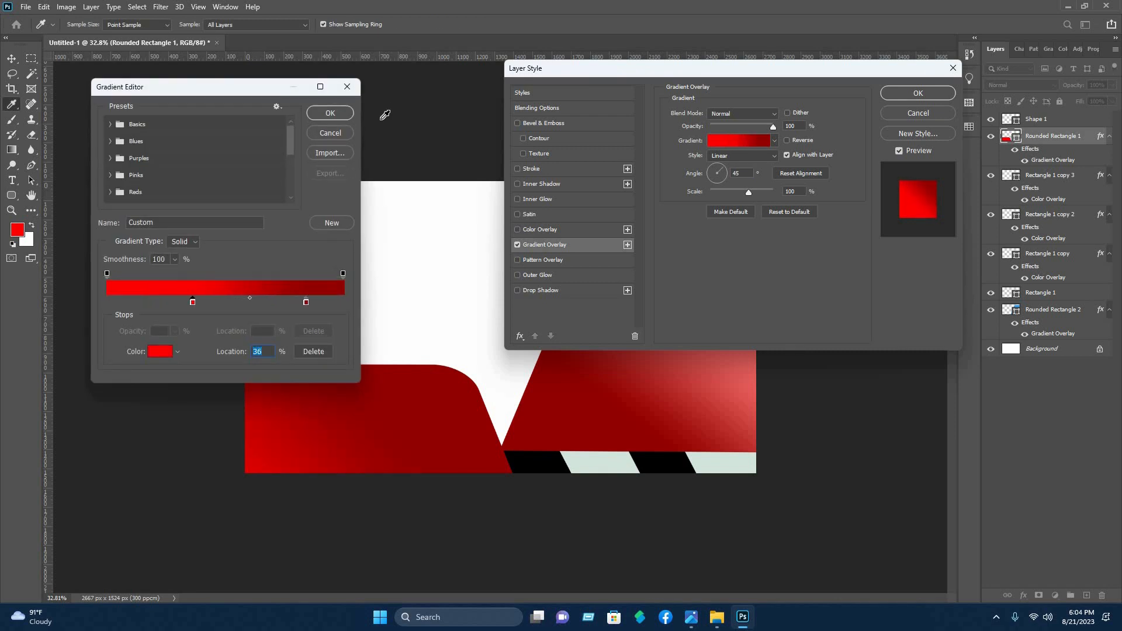
{"action": "key", "text": "Return"}
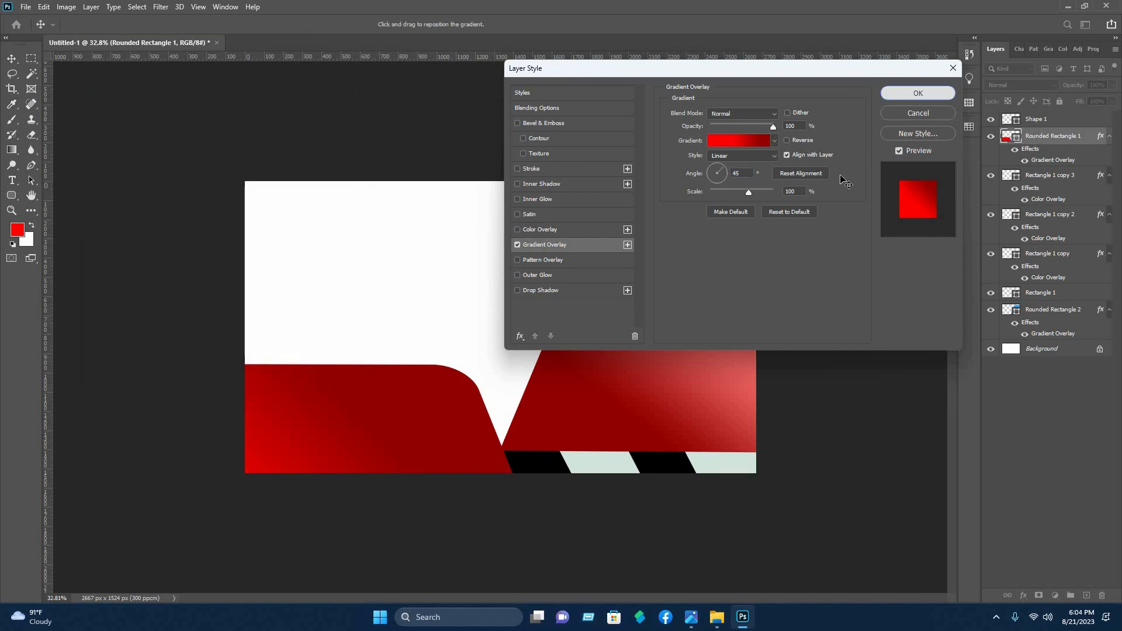
{"action": "left_click", "coordinate": [943, 92]}
Change the Color Overlay of the strip's rightmost grey-green parallelogram, Rectangle 1 copy 3, to a deep red
{"action": "left_click", "coordinate": [738, 490]}
{"action": "left_click", "coordinate": [742, 475]}
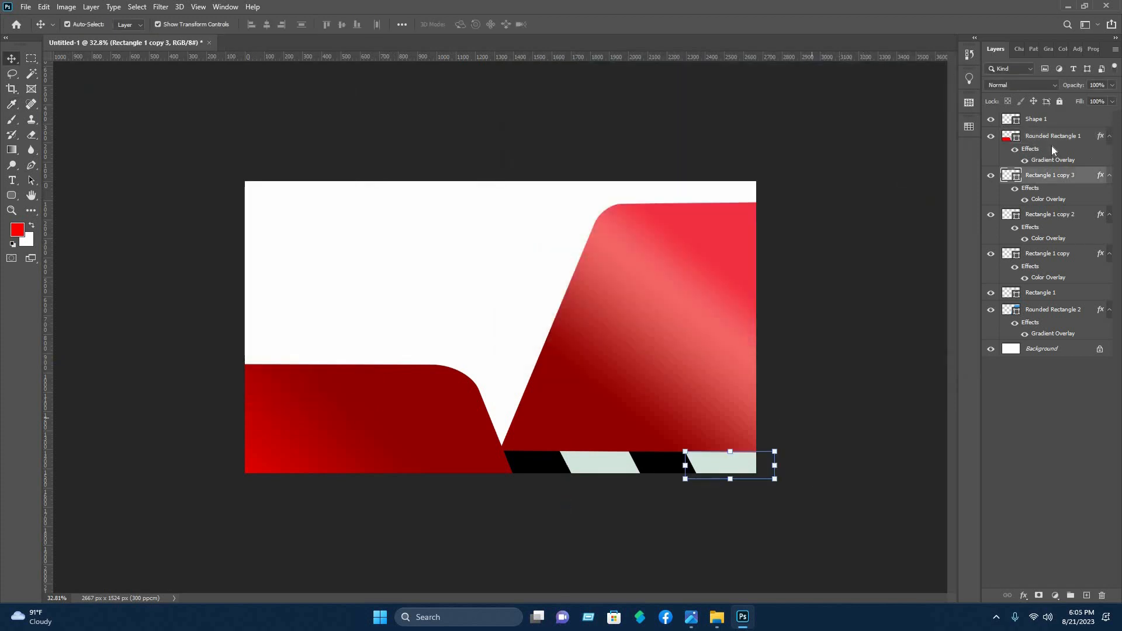
{"action": "right_click", "coordinate": [1030, 178]}
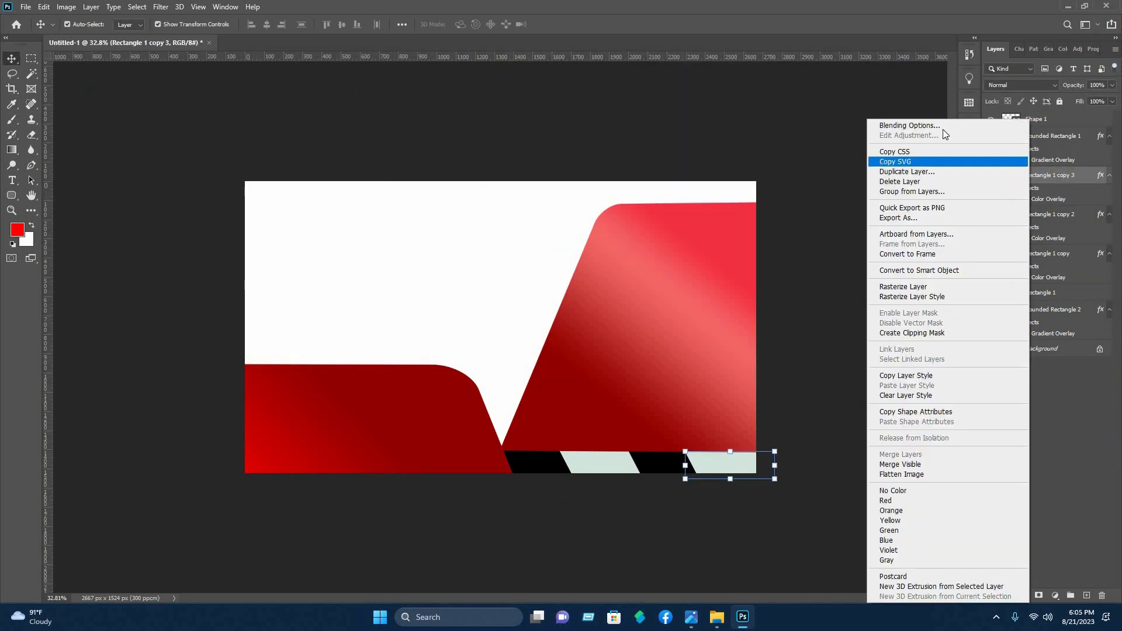
{"action": "left_click", "coordinate": [943, 126]}
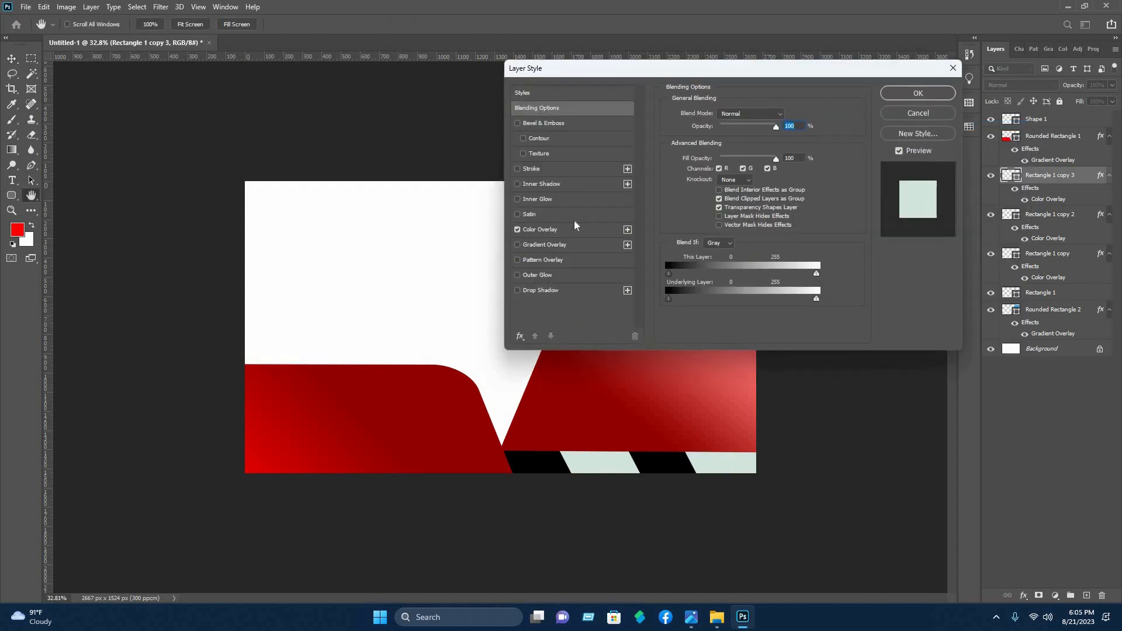
{"action": "left_click", "coordinate": [549, 230]}
{"action": "left_click", "coordinate": [784, 117]}
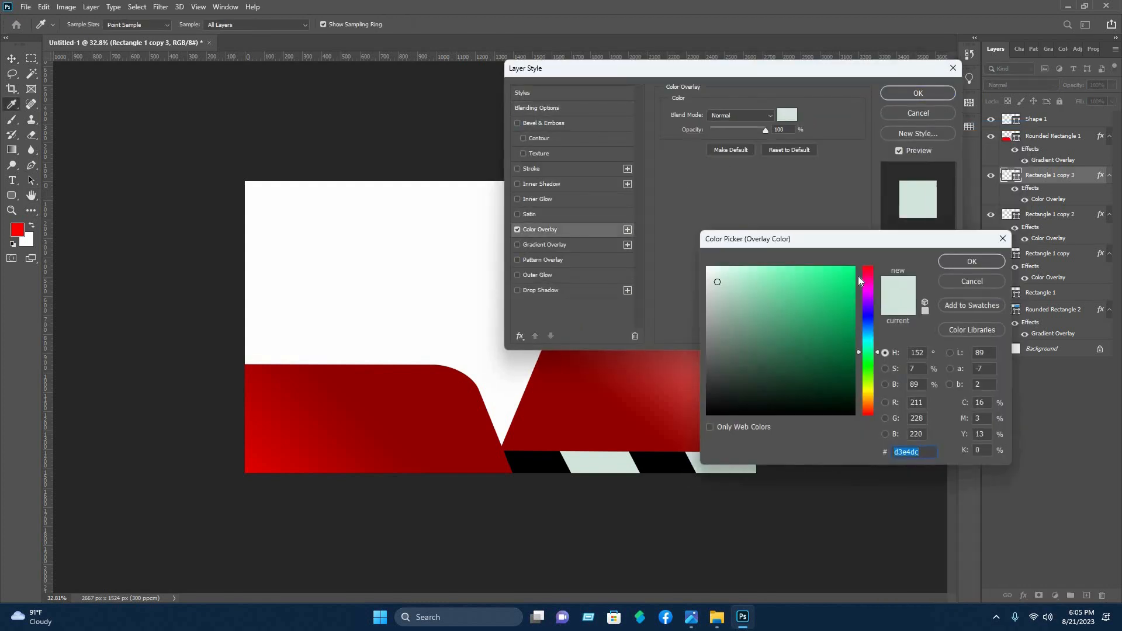
{"action": "type", "text": "9d0505"}
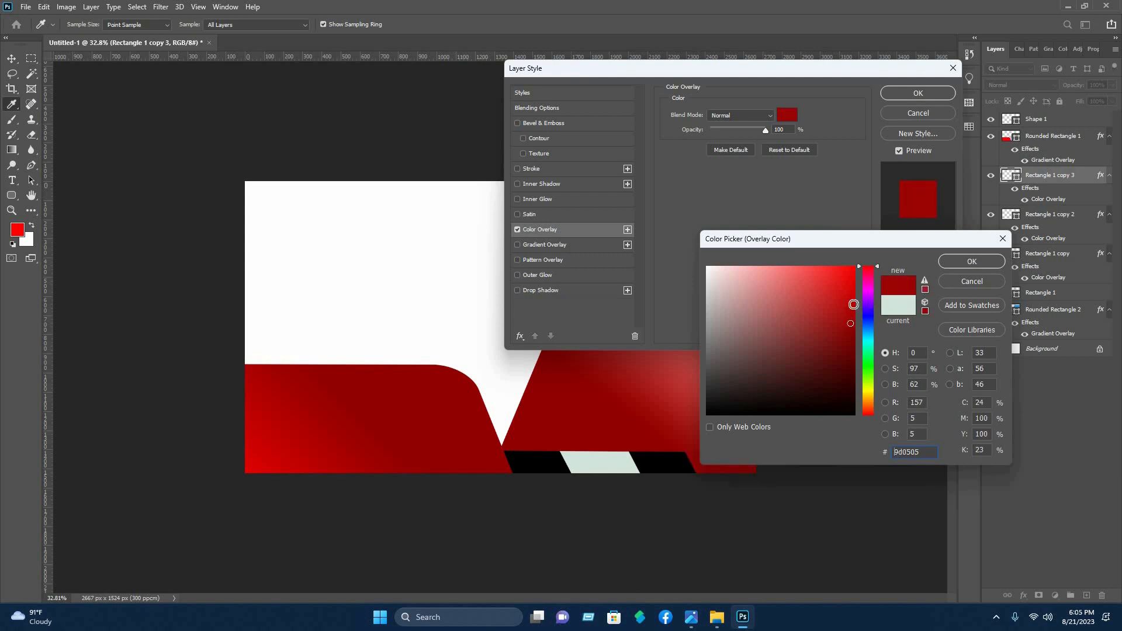
{"action": "left_click", "coordinate": [853, 305]}
{"action": "key", "text": "Return"}
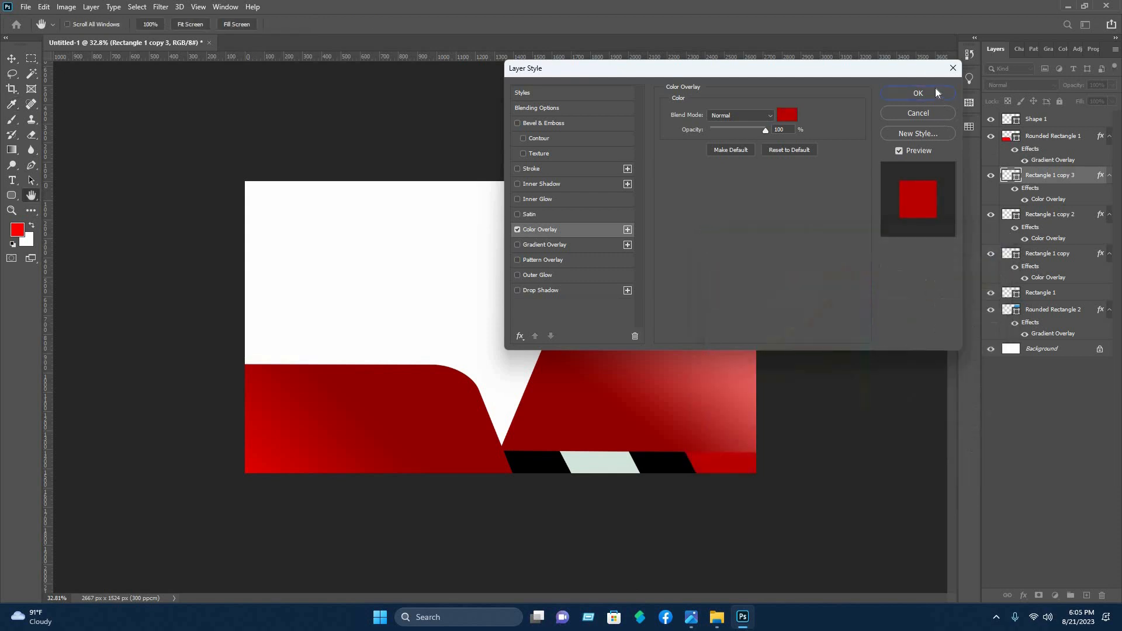
{"action": "key", "text": "Return"}
{"action": "key", "text": "v"}
{"action": "left_click", "coordinate": [472, 543]}
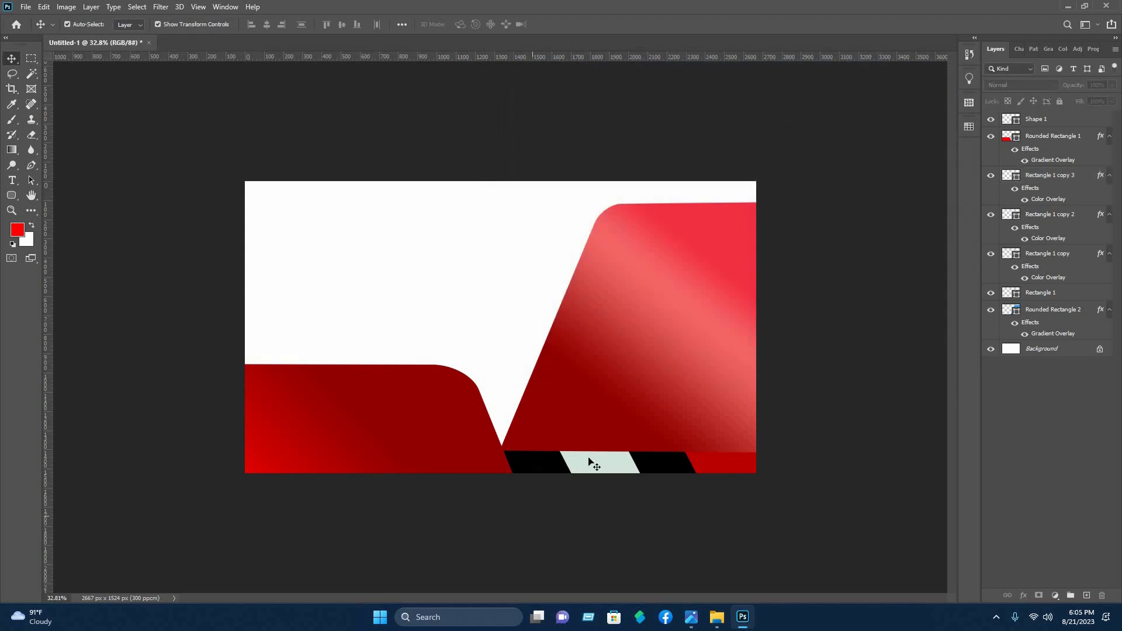
Change the Color Overlay of the remaining grey-green parallelogram in the strip, Rectangle 1 copy, to #bc0202
{"action": "left_click", "coordinate": [1049, 253]}
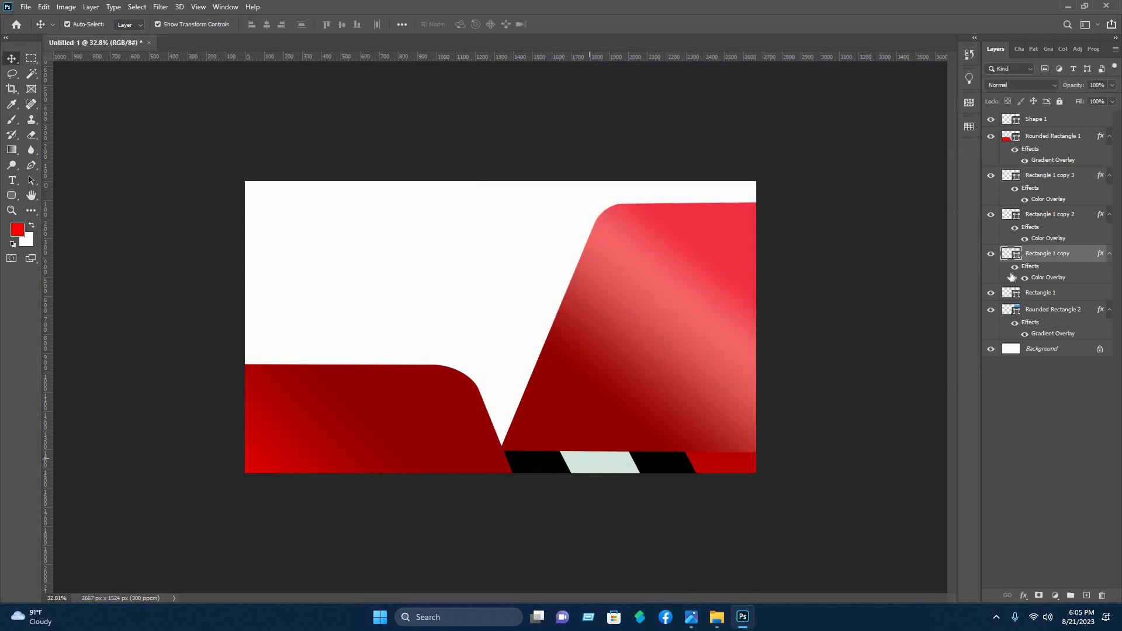
{"action": "right_click", "coordinate": [1052, 253]}
{"action": "left_click", "coordinate": [953, 122]}
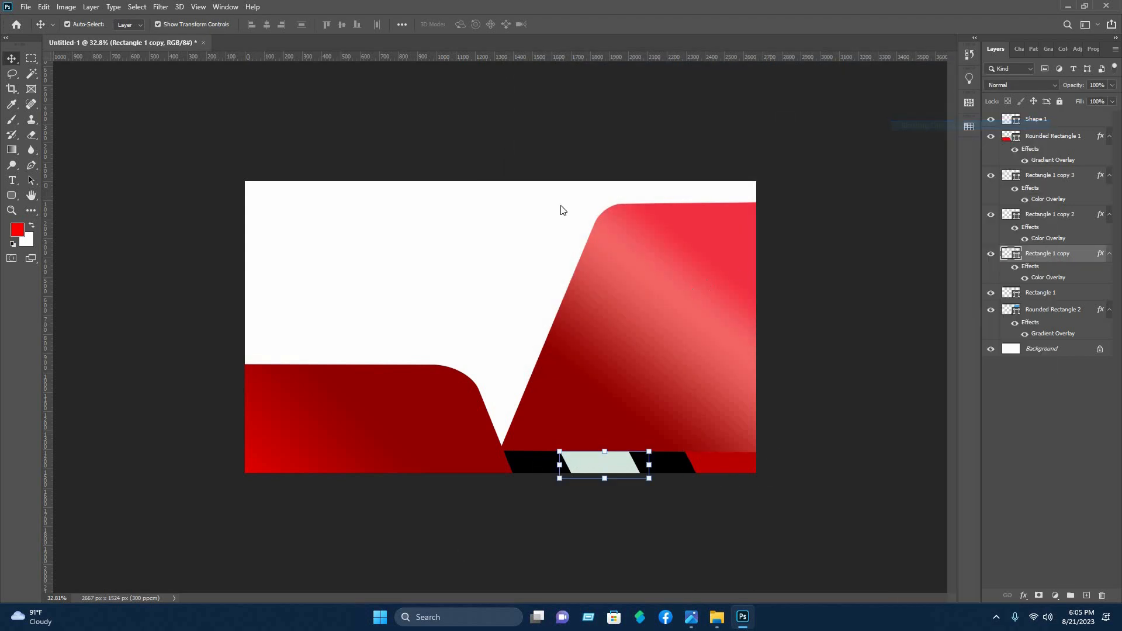
{"action": "left_click", "coordinate": [560, 230]}
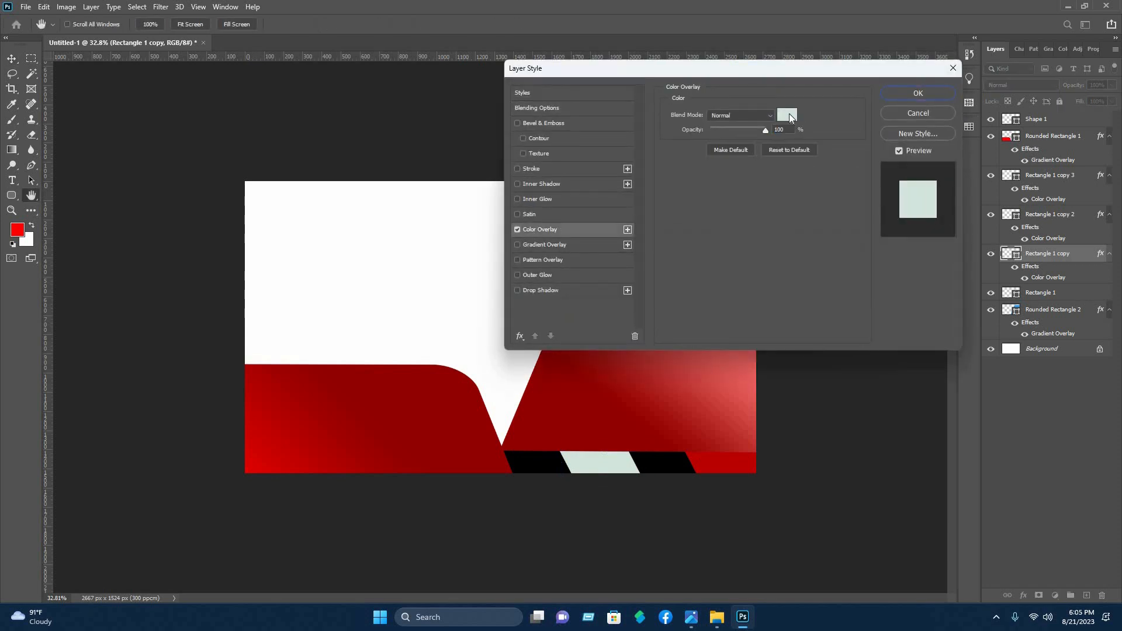
{"action": "left_click", "coordinate": [787, 114]}
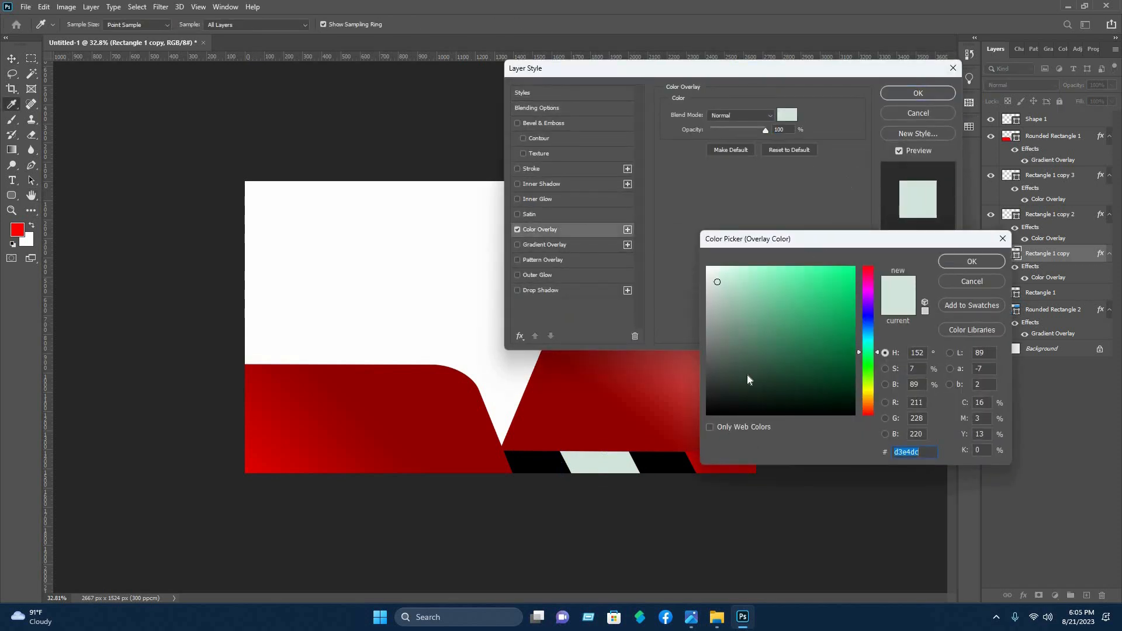
{"action": "left_click", "coordinate": [727, 464]}
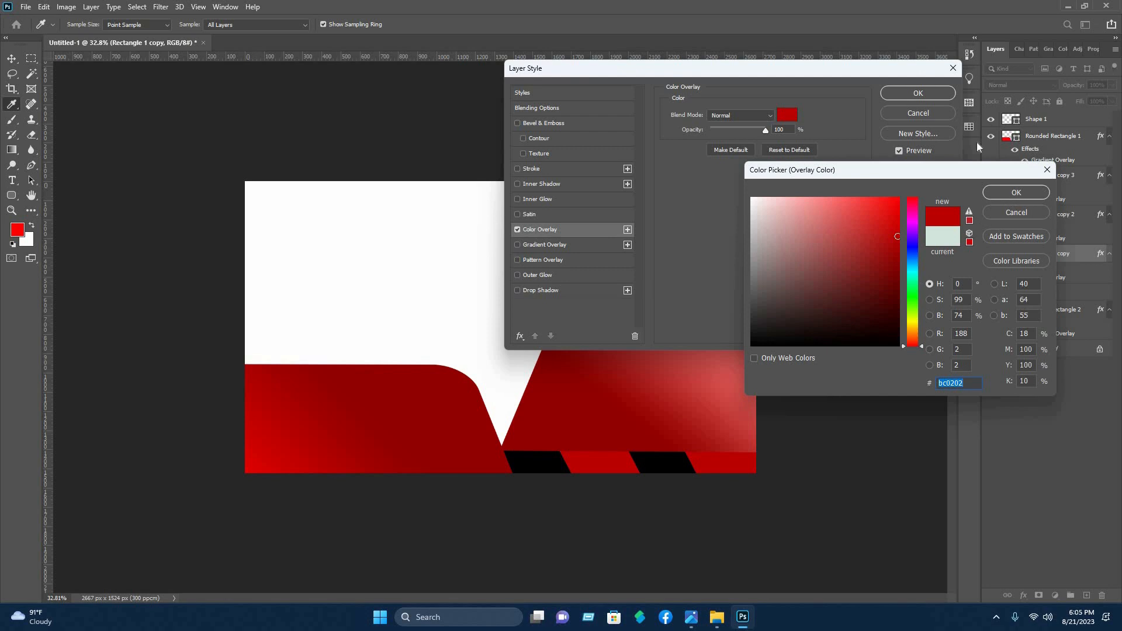
{"action": "left_click", "coordinate": [1016, 192]}
{"action": "key", "text": "Return"}
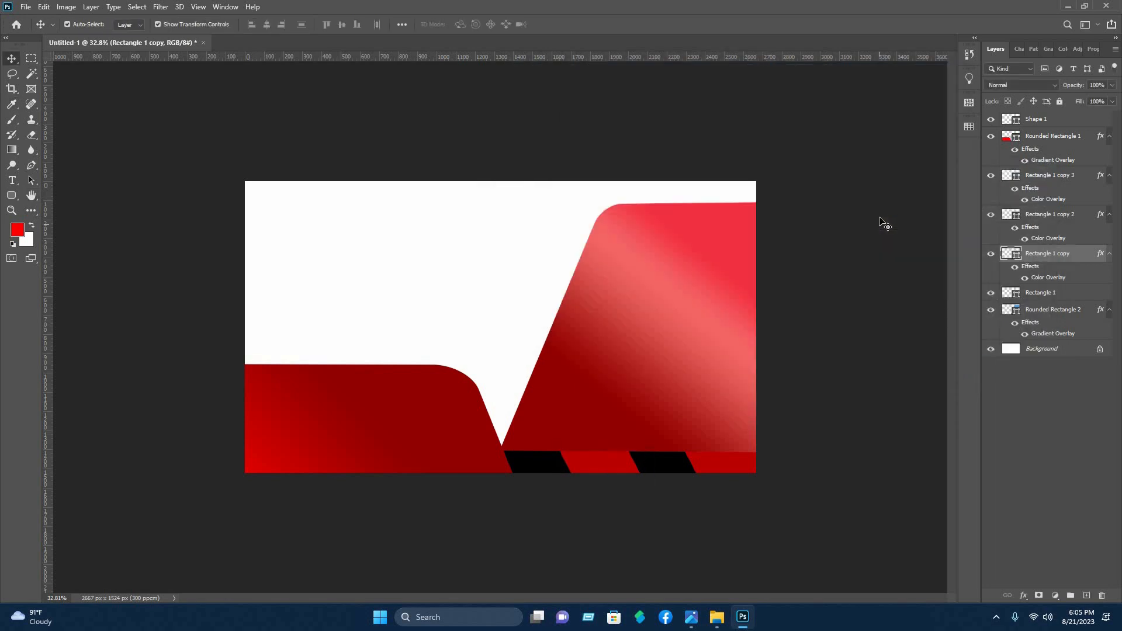
{"action": "left_click", "coordinate": [879, 219]}
{"action": "left_click_drag", "start_coordinate": [449, 433], "coordinate": [451, 432]}
{"action": "left_click", "coordinate": [481, 227]}
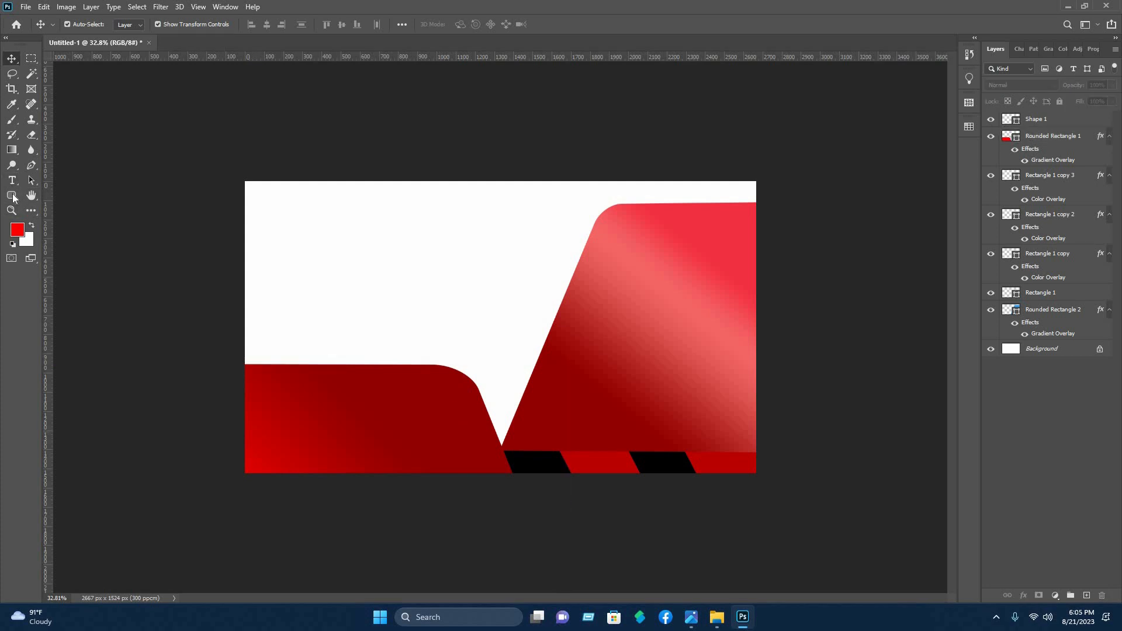
Draw a rectangle about 1132 × 144 px across the upper part of the right slanted shape and fill it with #790101
{"action": "left_click", "coordinate": [11, 197]}
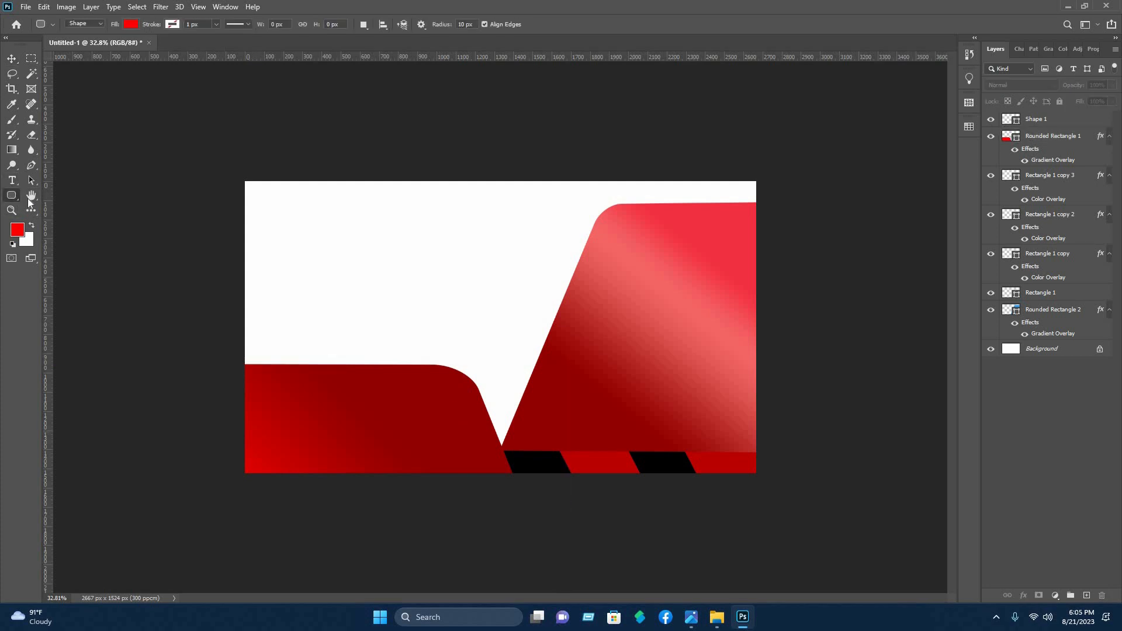
{"action": "left_click", "coordinate": [59, 194]}
{"action": "left_click_drag", "start_coordinate": [552, 235], "coordinate": [768, 260]}
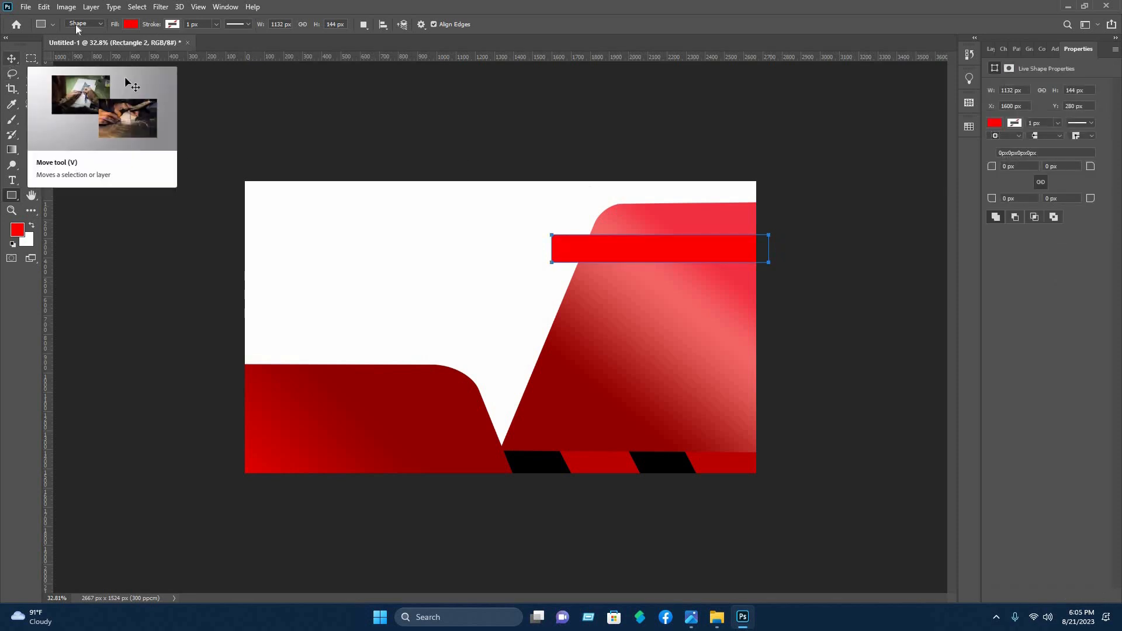
{"action": "left_click", "coordinate": [131, 24]}
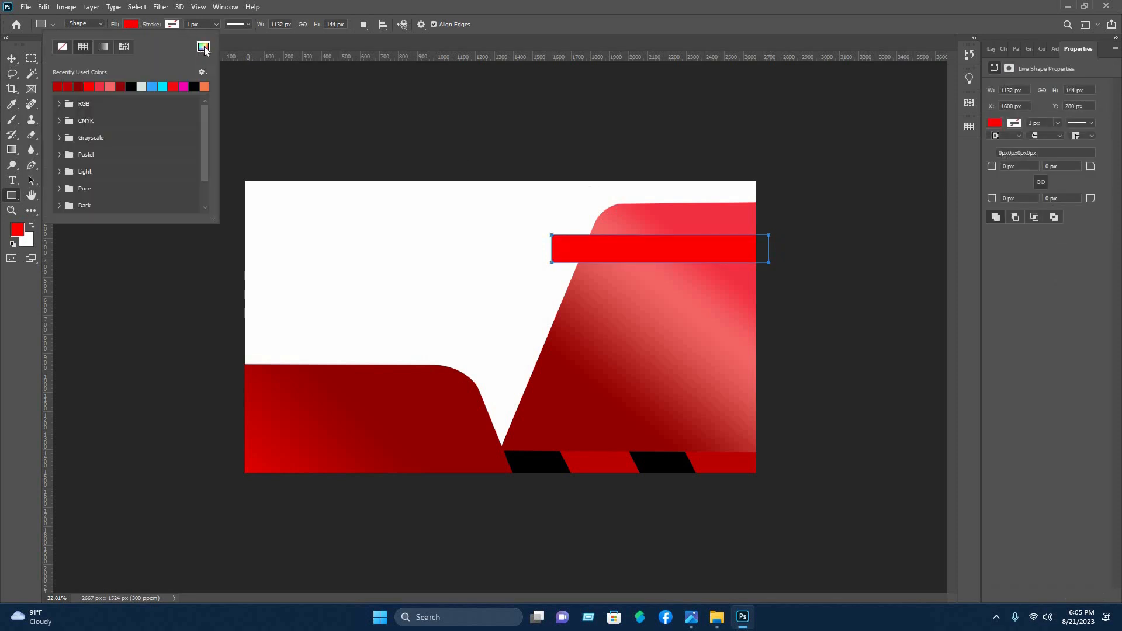
{"action": "left_click", "coordinate": [203, 47]}
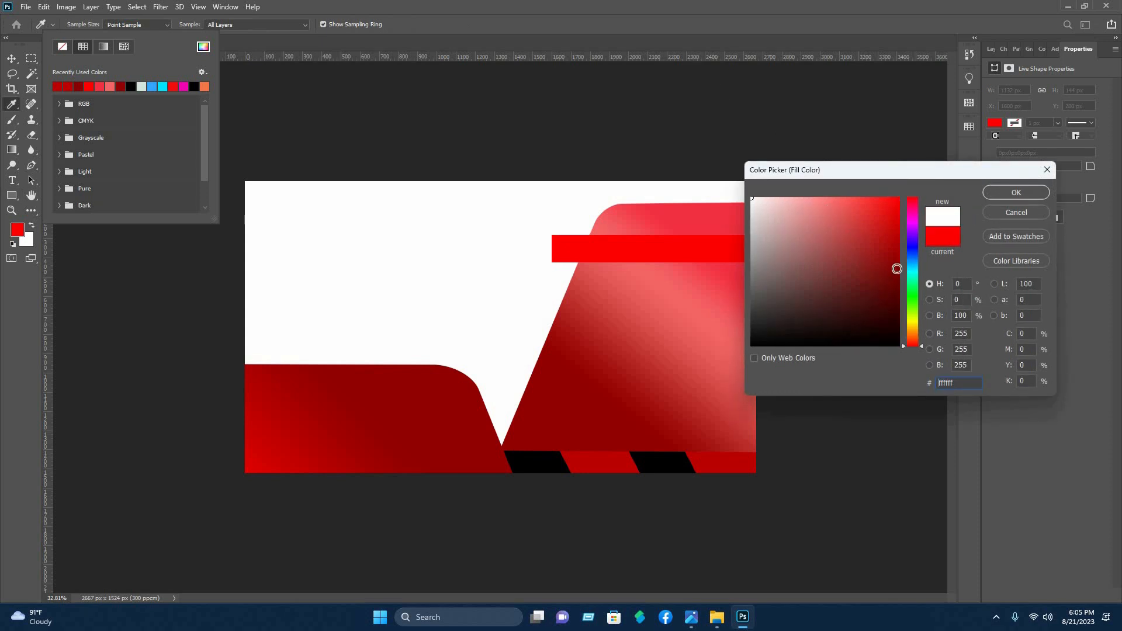
{"action": "left_click", "coordinate": [897, 269]}
{"action": "left_click", "coordinate": [897, 276]}
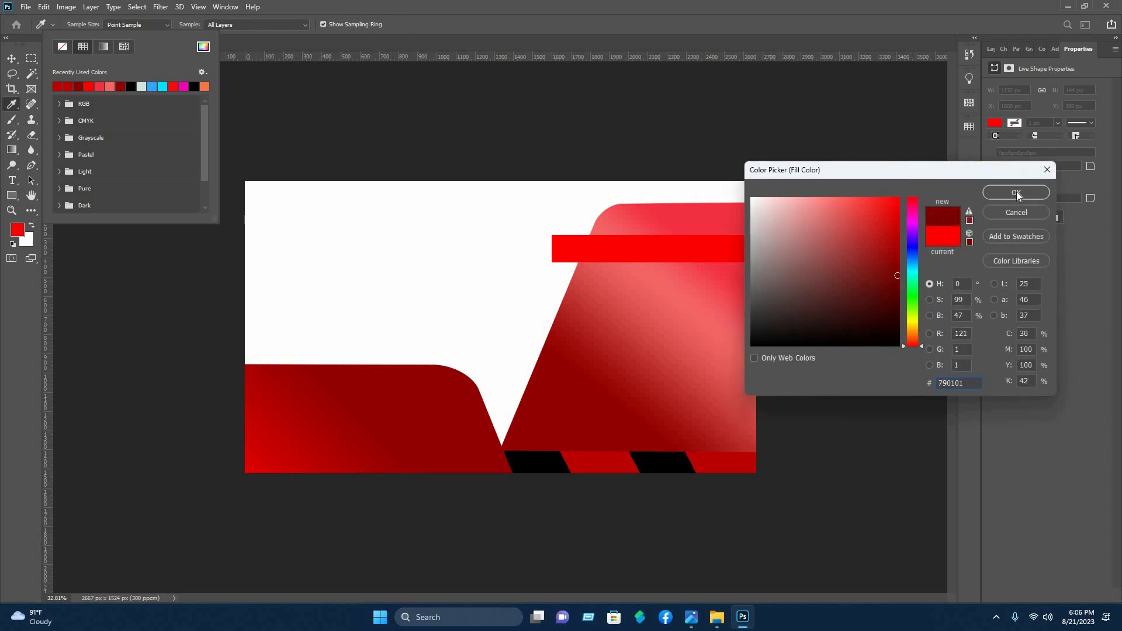
{"action": "left_click", "coordinate": [1016, 193]}
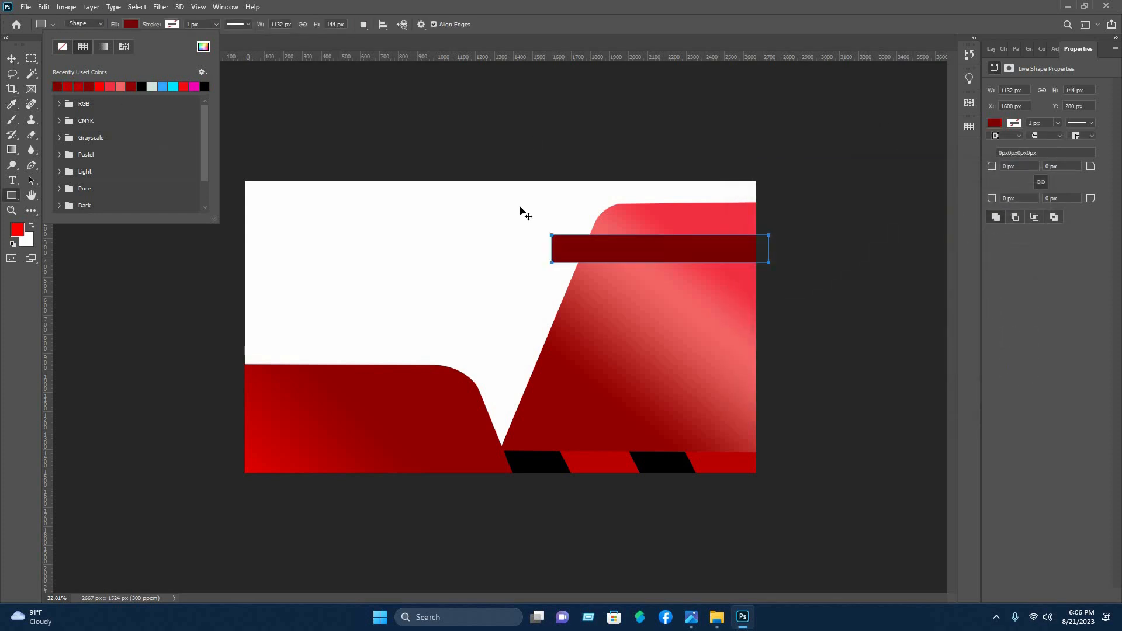
{"action": "key", "text": "v"}
Stretch the dark red bar to about 1248 × 178 px and shift it right to about X 1672 px
{"action": "left_click", "coordinate": [729, 241]}
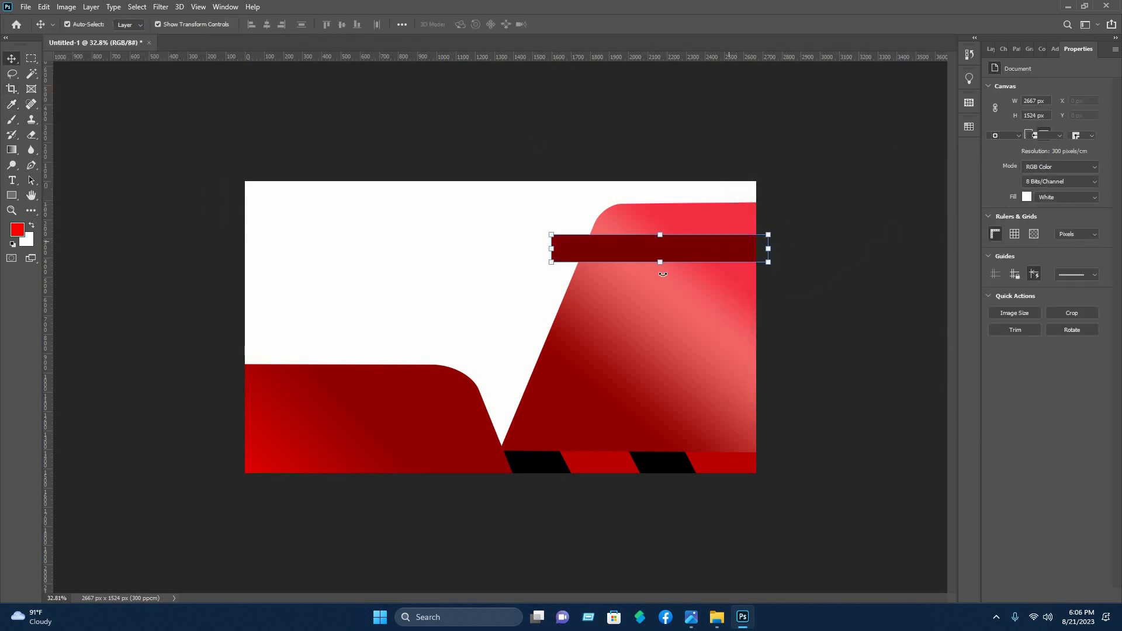
{"action": "left_click", "coordinate": [661, 267]}
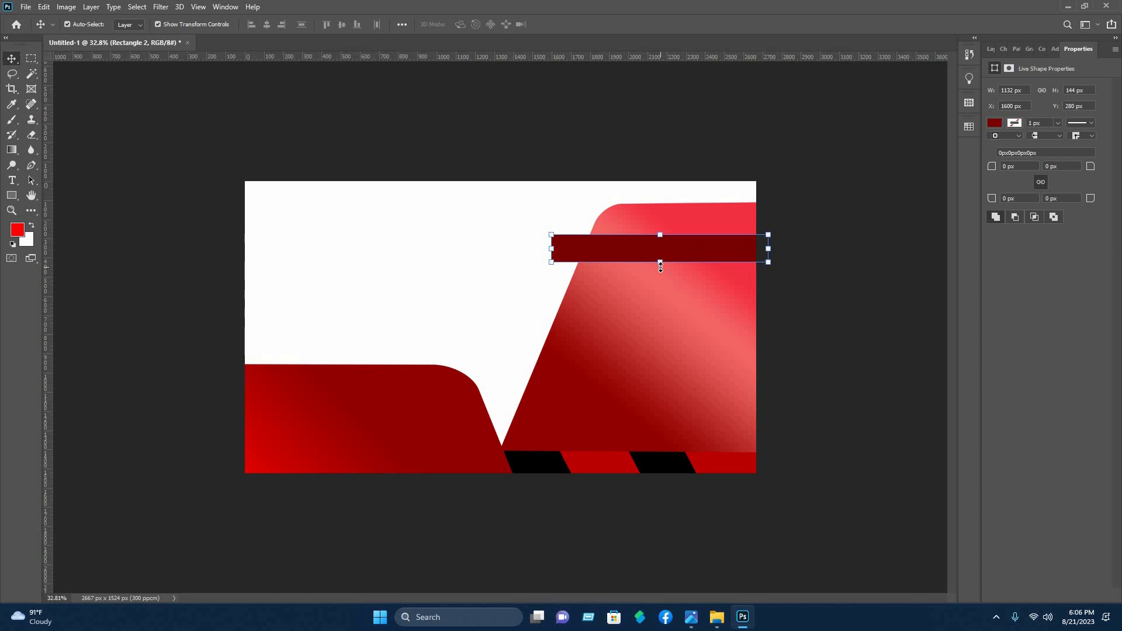
{"action": "left_click_drag", "start_coordinate": [659, 271], "coordinate": [660, 280]}
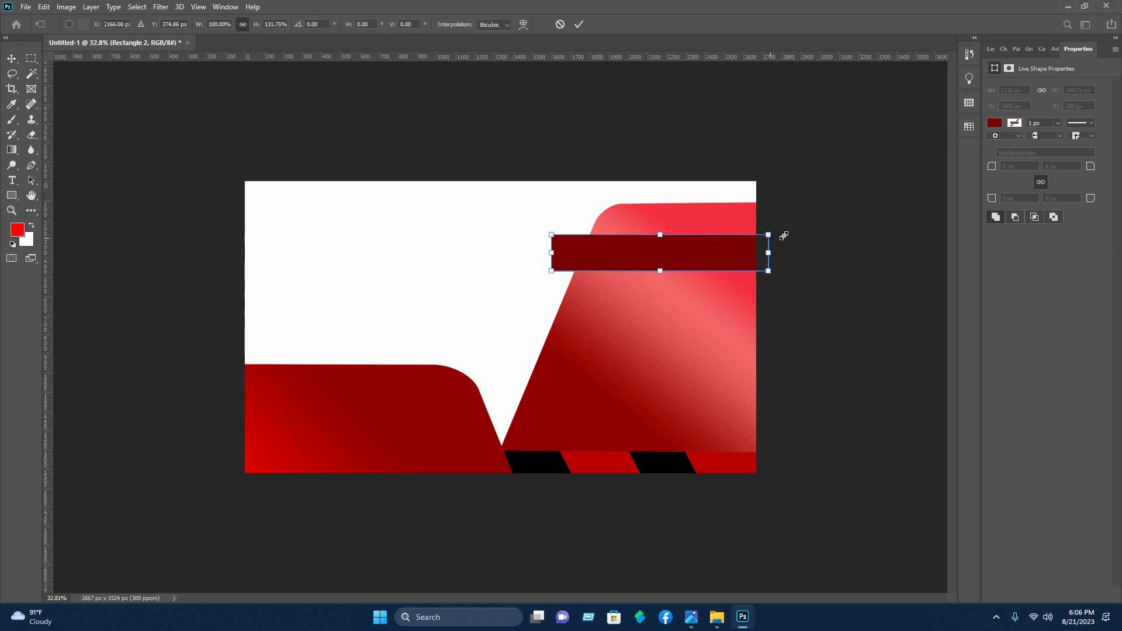
{"action": "left_click_drag", "start_coordinate": [784, 235], "coordinate": [806, 238]}
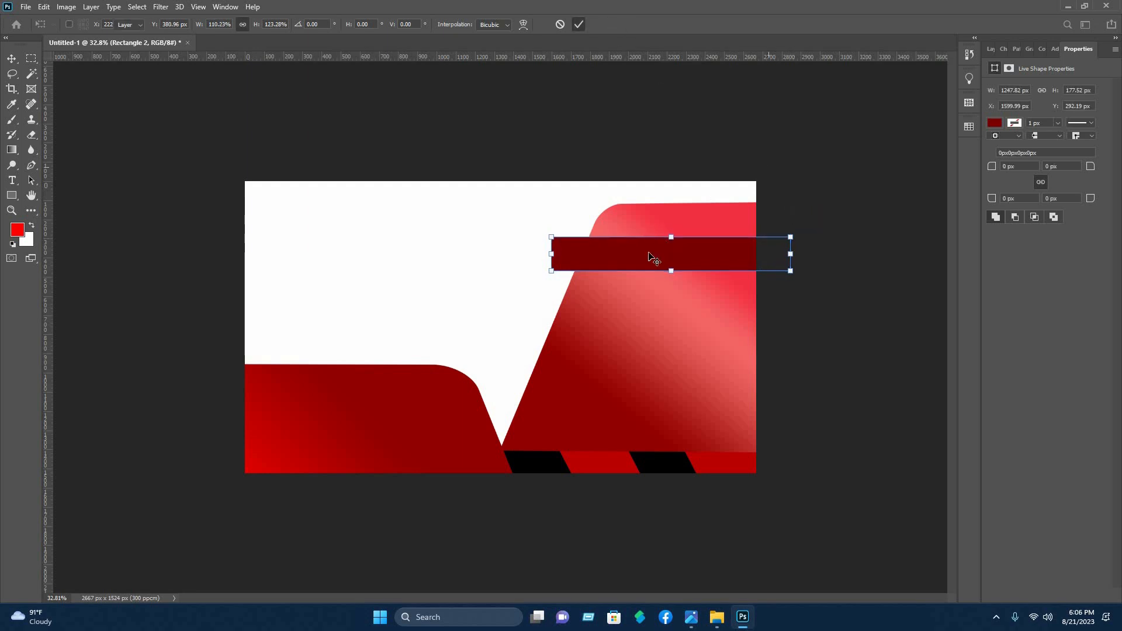
{"action": "key", "text": "Return"}
{"action": "left_click_drag", "start_coordinate": [661, 255], "coordinate": [661, 254]}
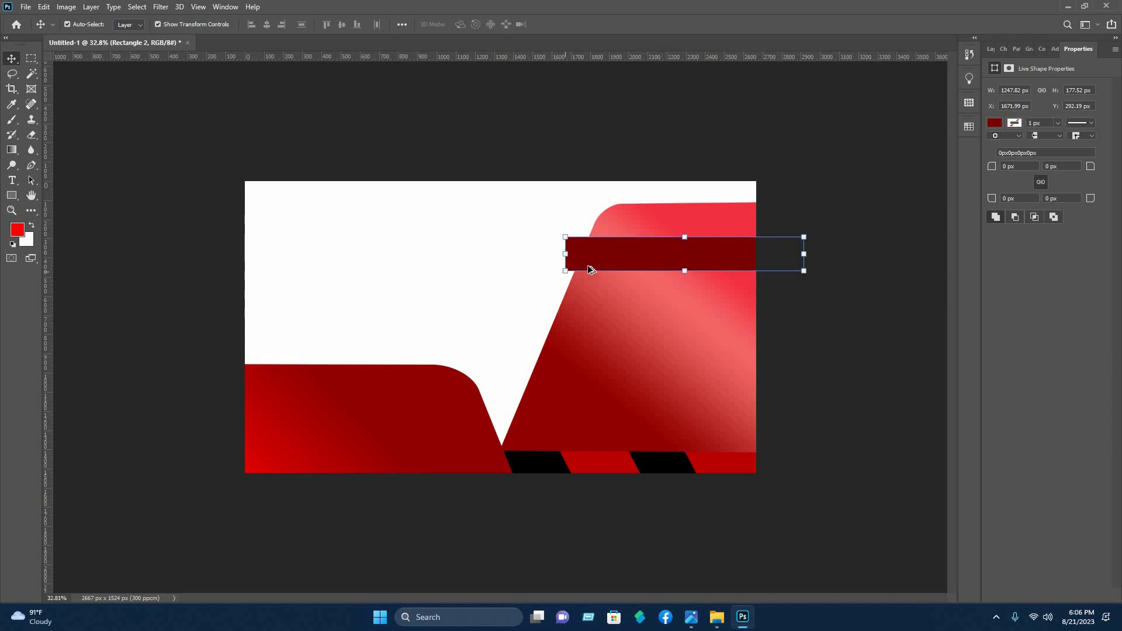
Draw a four-point Pen shape about 81 × 104 px at the dark red bar's lower-left corner and fill it black
{"action": "scroll", "coordinate": [596, 252], "scroll_direction": "up", "scroll_amount": 7}
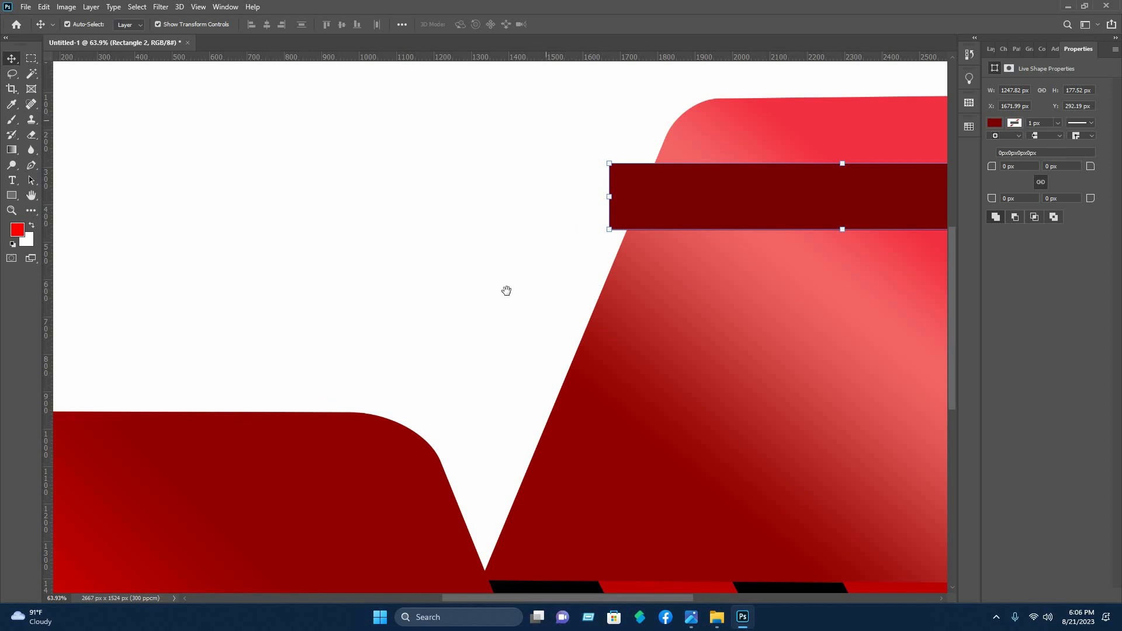
{"action": "left_click_drag", "start_coordinate": [505, 179], "coordinate": [455, 356]}
{"action": "scroll", "coordinate": [539, 73], "scroll_direction": "down", "scroll_amount": 7}
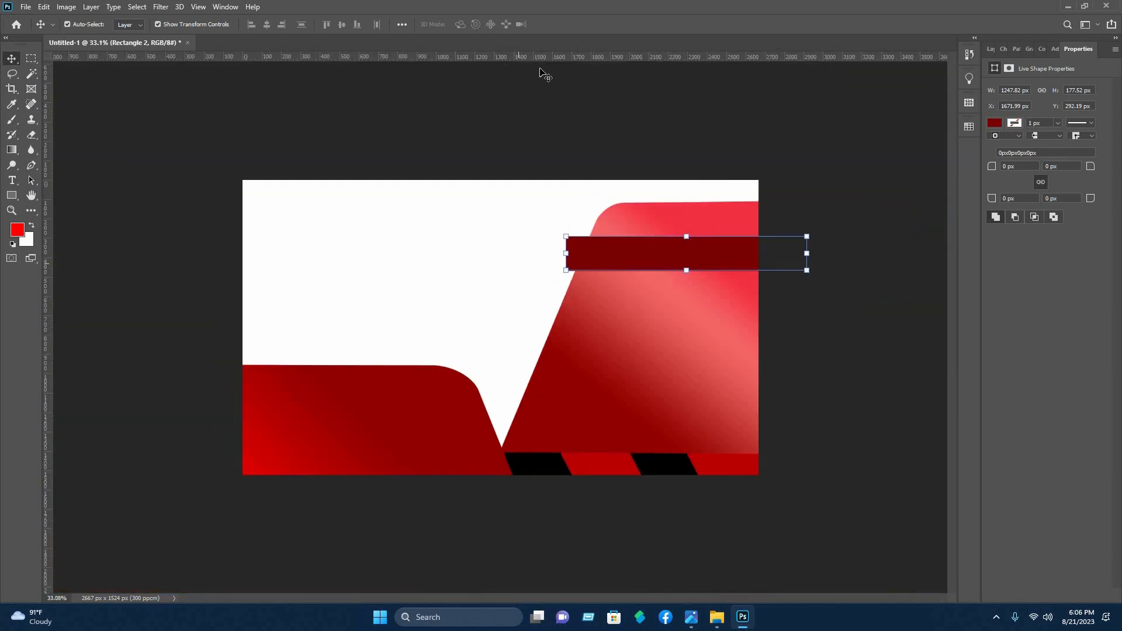
{"action": "left_click", "coordinate": [558, 269]}
{"action": "scroll", "coordinate": [613, 273], "scroll_direction": "up", "scroll_amount": 1}
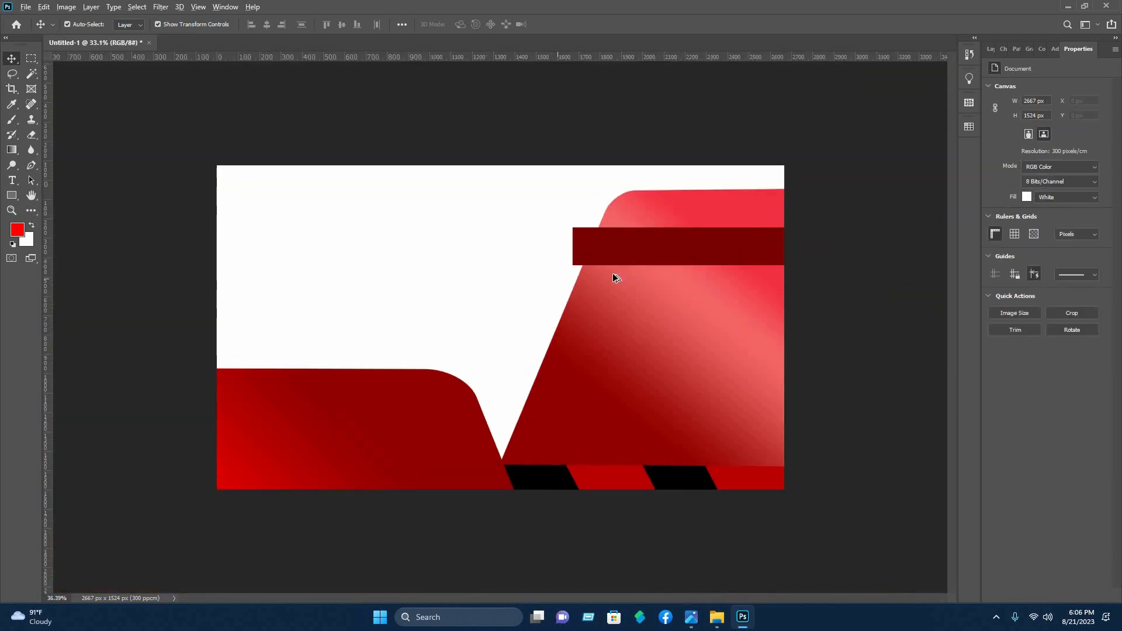
{"action": "scroll", "coordinate": [613, 272], "scroll_direction": "up", "scroll_amount": 9}
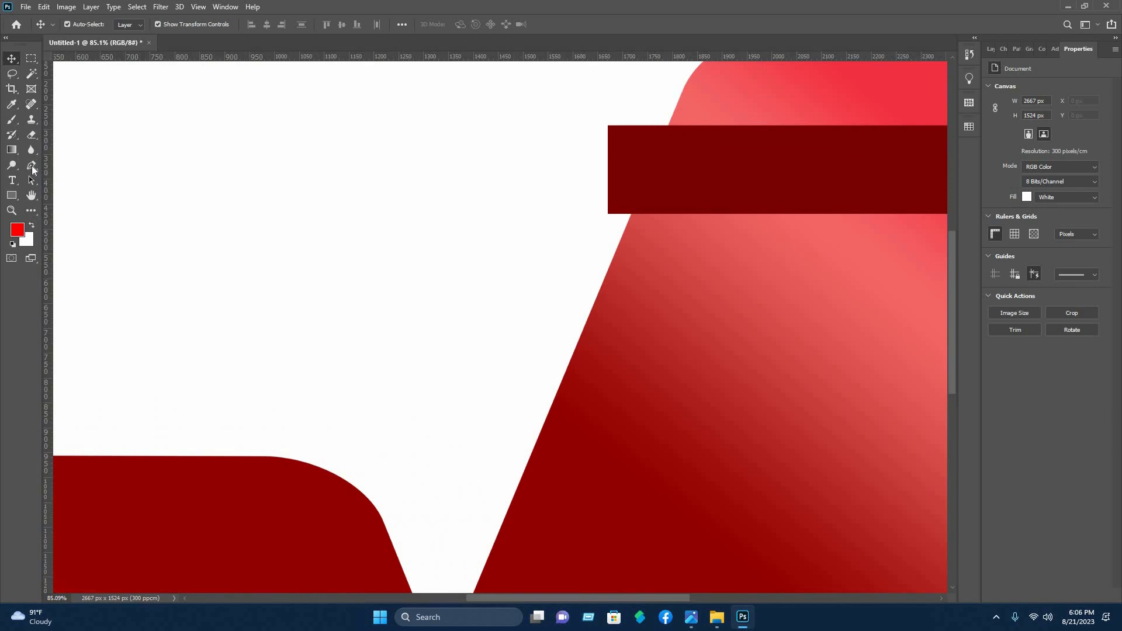
{"action": "key", "text": "p"}
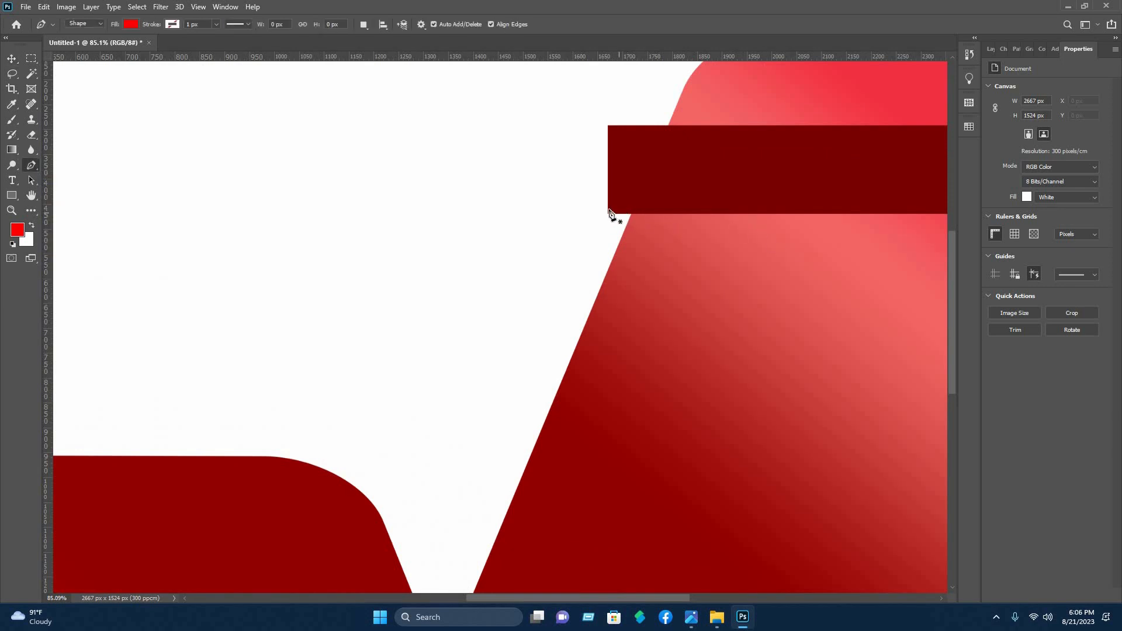
{"action": "scroll", "coordinate": [612, 224], "scroll_direction": "up", "scroll_amount": 7}
{"action": "scroll", "coordinate": [612, 222], "scroll_direction": "up", "scroll_amount": 6}
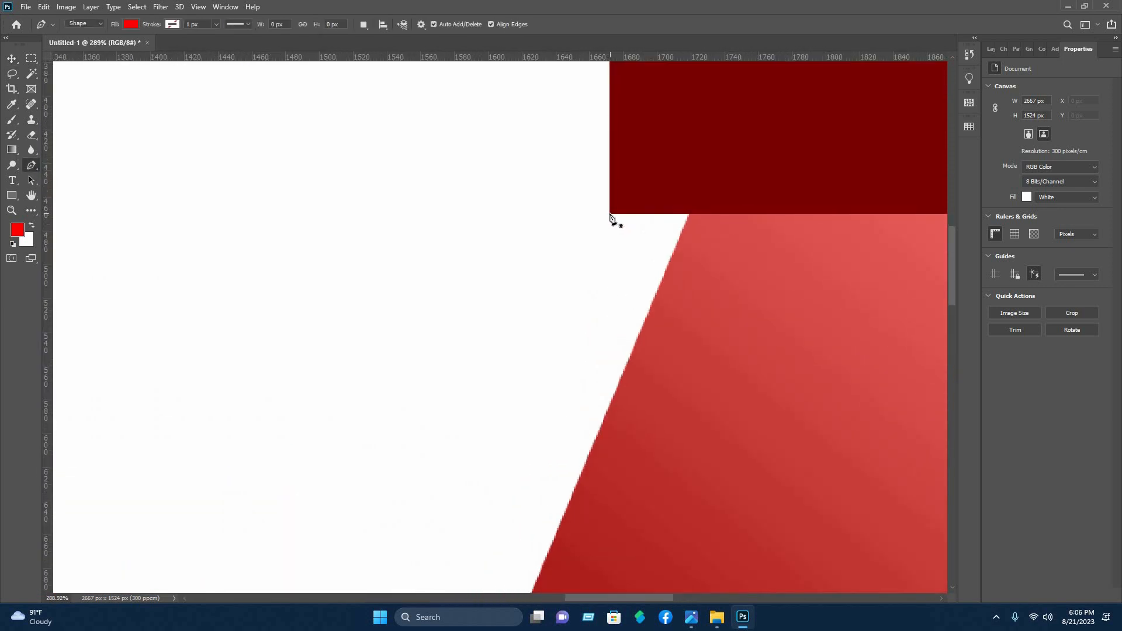
{"action": "left_click", "coordinate": [610, 214]}
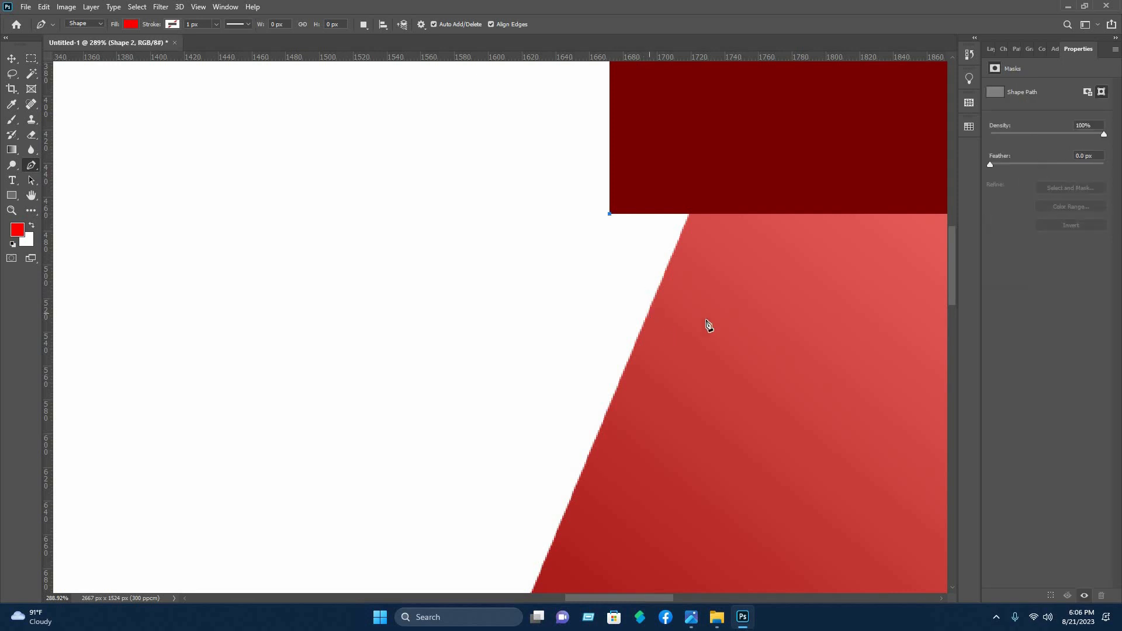
{"action": "left_click", "coordinate": [665, 332]}
{"action": "left_click", "coordinate": [746, 179]}
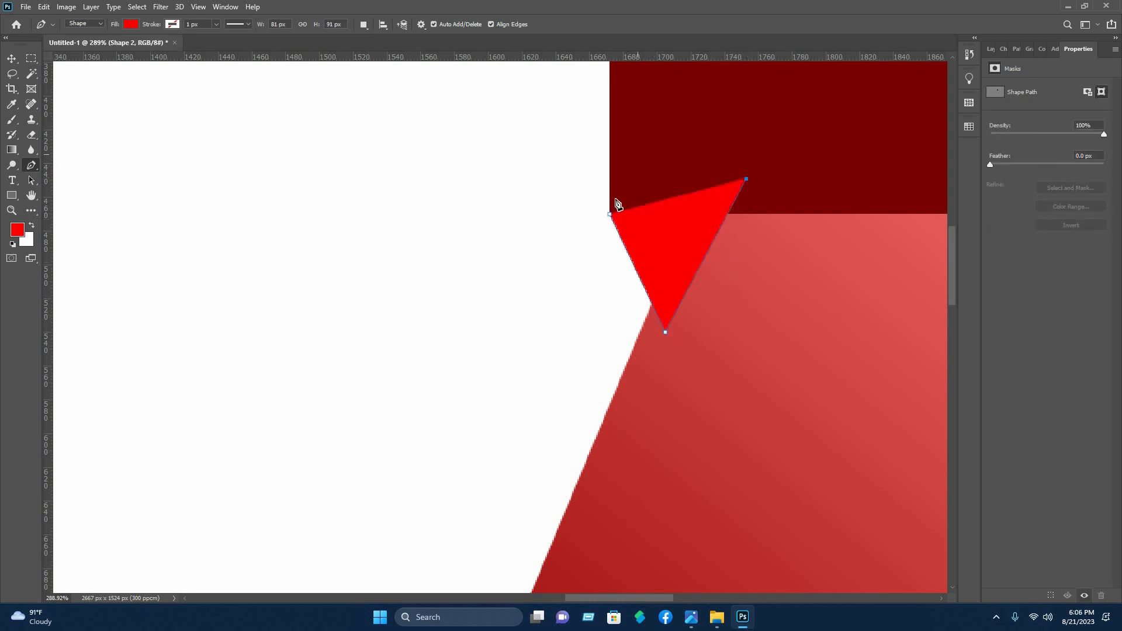
{"action": "left_click", "coordinate": [632, 157]}
{"action": "left_click", "coordinate": [610, 215]}
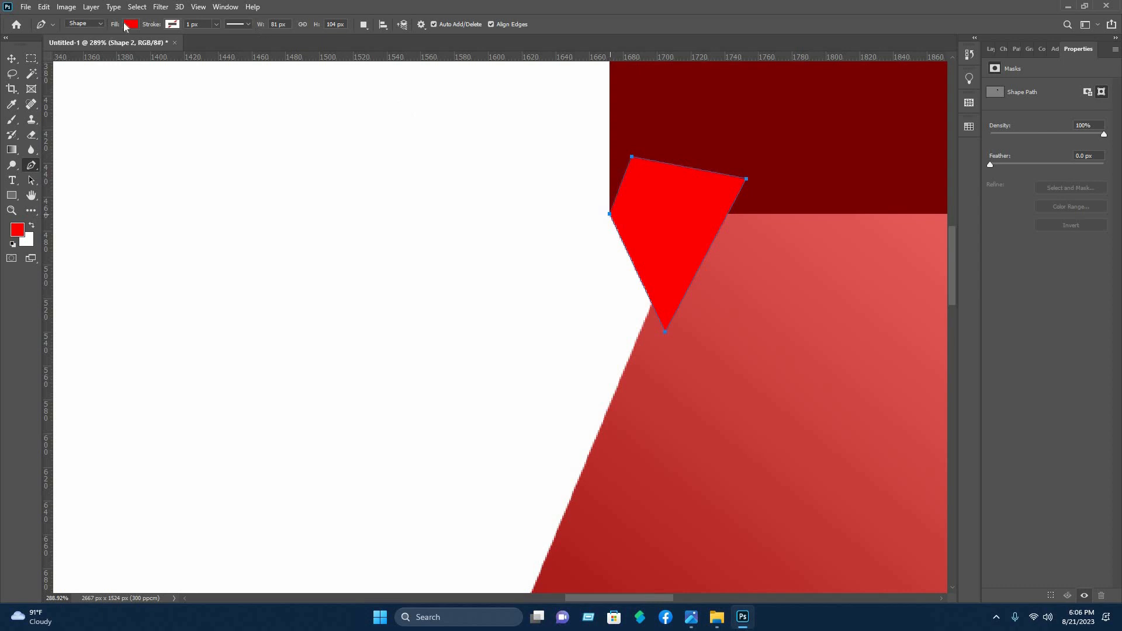
{"action": "left_click", "coordinate": [11, 61]}
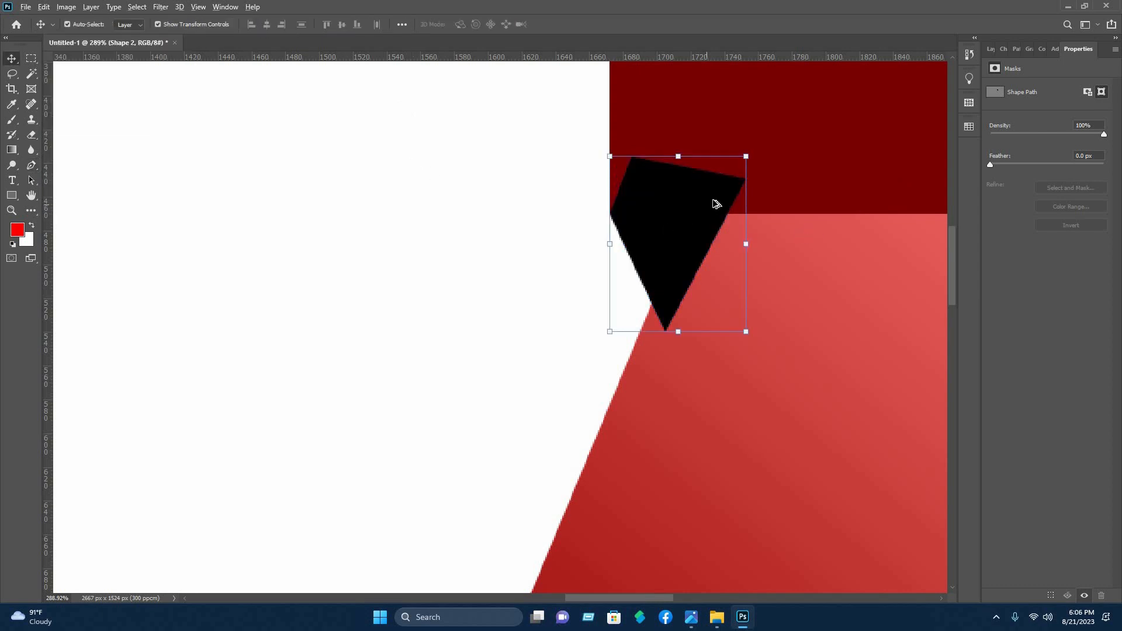
Move the black Shape 2 layer directly above the Background and nudge it slightly right to form the bar's fold
{"action": "scroll", "coordinate": [710, 203], "scroll_direction": "down", "scroll_amount": 10}
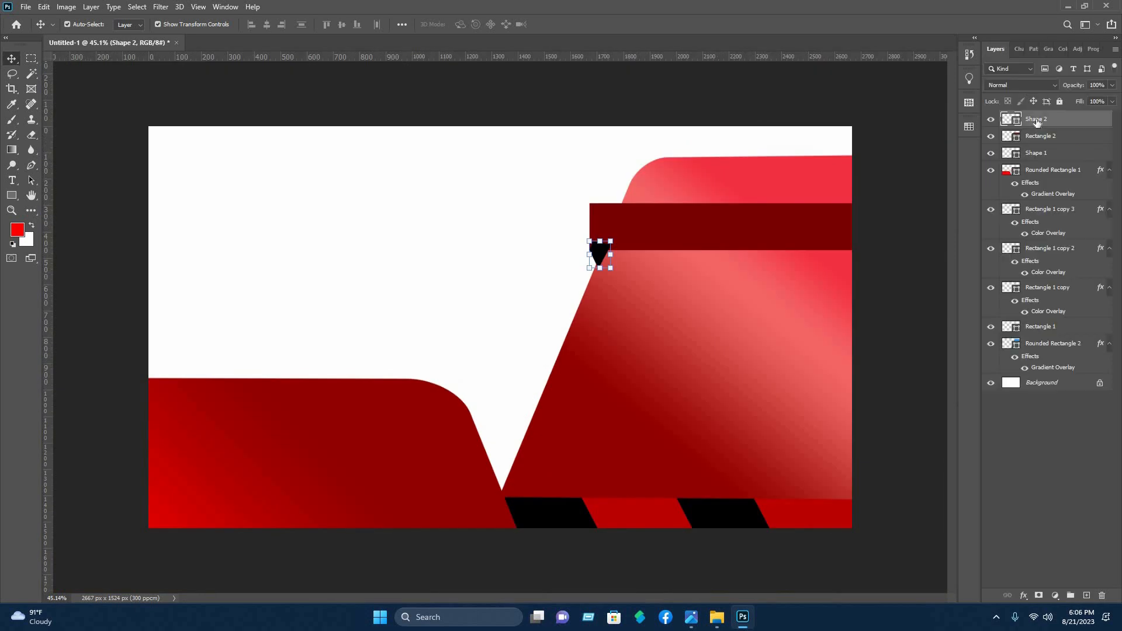
{"action": "left_click_drag", "start_coordinate": [1054, 302], "coordinate": [1045, 373]}
{"action": "left_click", "coordinate": [736, 85]}
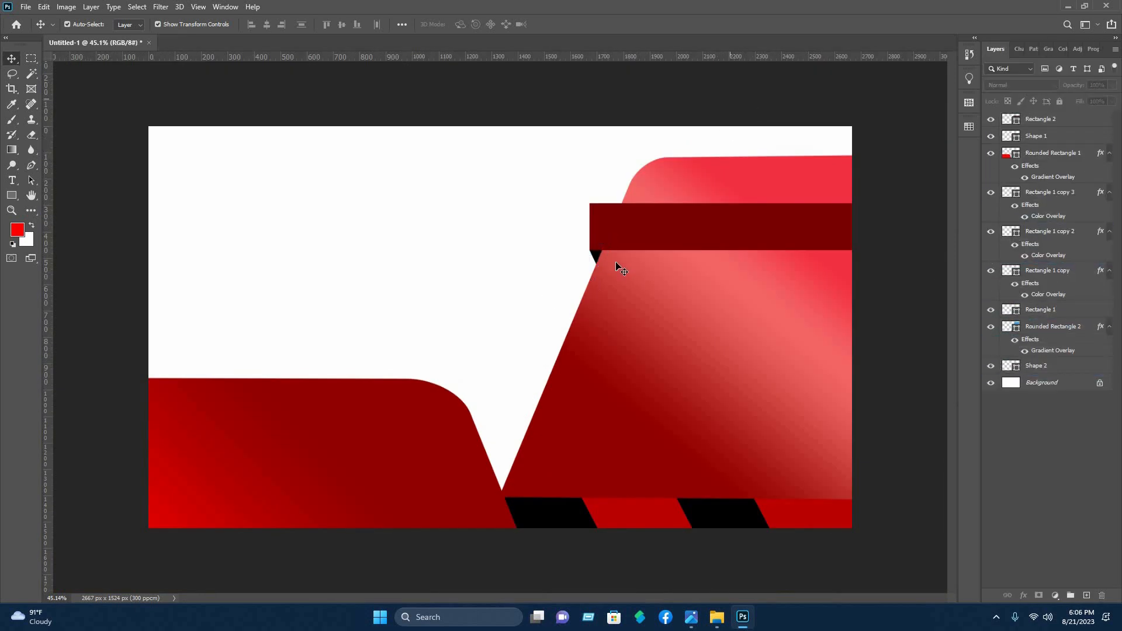
{"action": "left_click", "coordinate": [600, 256]}
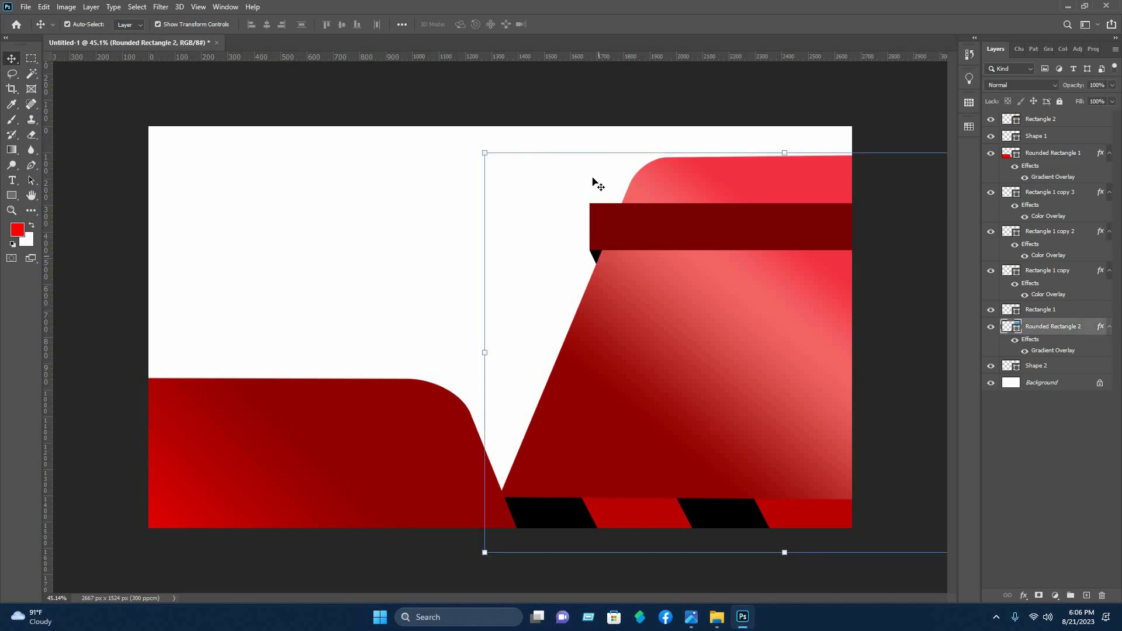
{"action": "key", "text": "Right"}
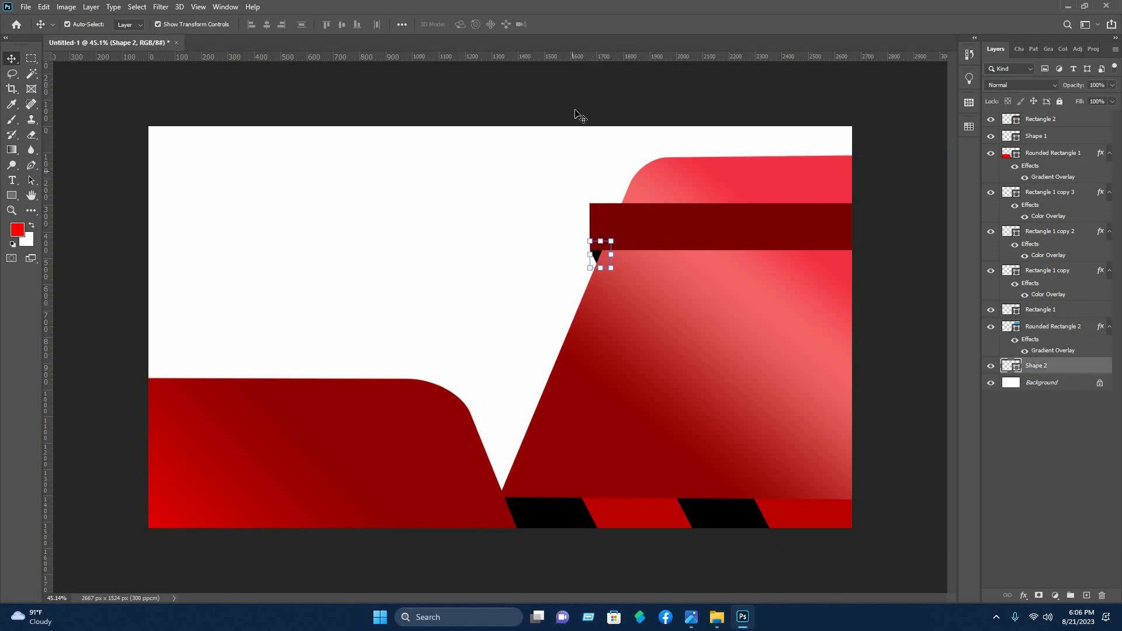
{"action": "left_click", "coordinate": [597, 187]}
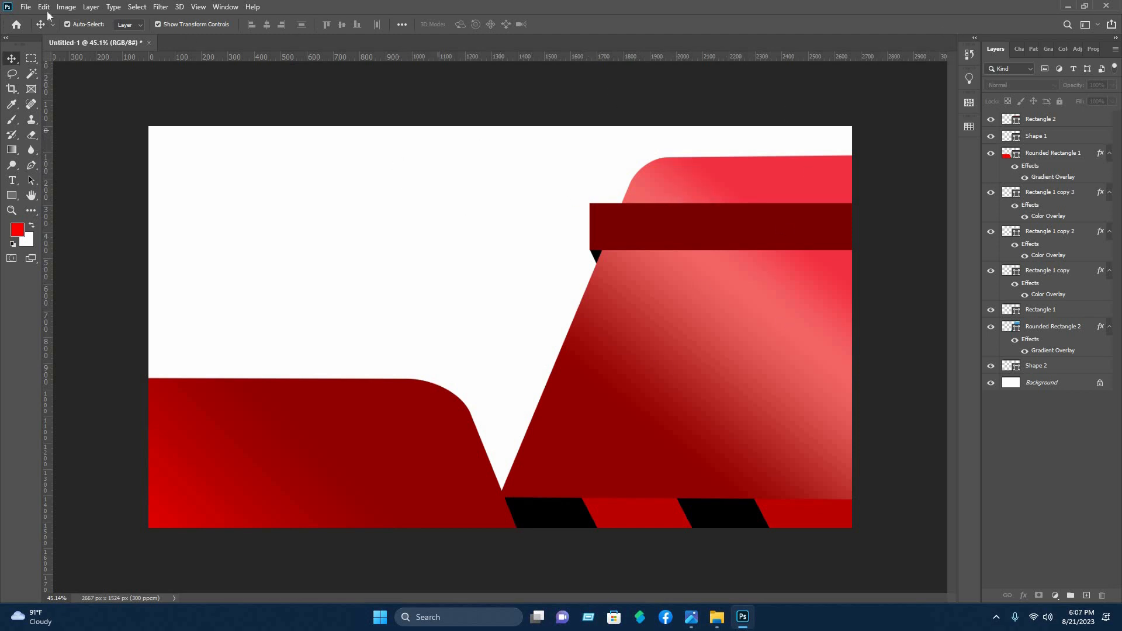
Open the icon files 002-web.png, 006-envelope-1.png, 007-phone-call.png and 009-location.png as separate documents
{"action": "left_click", "coordinate": [27, 7]}
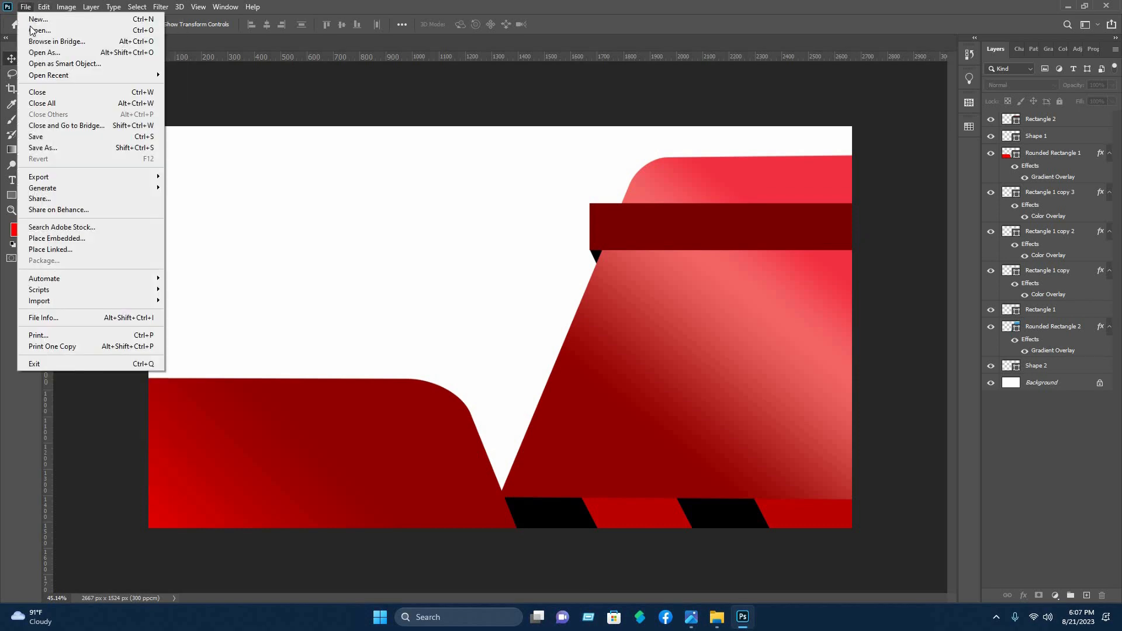
{"action": "left_click", "coordinate": [40, 30]}
{"action": "left_click", "coordinate": [300, 104]}
{"action": "left_click", "coordinate": [355, 182], "text": "ctrl"}
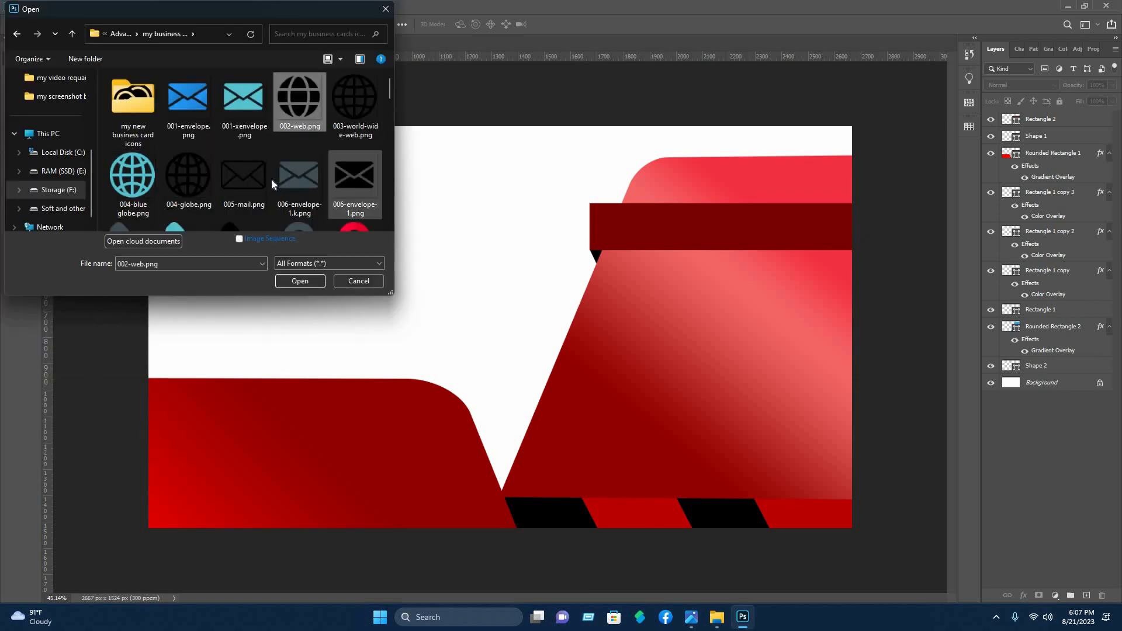
{"action": "scroll", "coordinate": [271, 178], "scroll_direction": "down", "scroll_amount": 2}
{"action": "left_click", "coordinate": [244, 120], "text": "ctrl"}
{"action": "left_click", "coordinate": [133, 193], "text": "ctrl"}
{"action": "scroll", "coordinate": [292, 151], "scroll_direction": "up", "scroll_amount": 1}
{"action": "scroll", "coordinate": [231, 149], "scroll_direction": "down", "scroll_amount": 1}
{"action": "scroll", "coordinate": [230, 151], "scroll_direction": "up", "scroll_amount": 1}
{"action": "left_click", "coordinate": [245, 163], "text": "ctrl"}
{"action": "scroll", "coordinate": [310, 175], "scroll_direction": "down", "scroll_amount": 2}
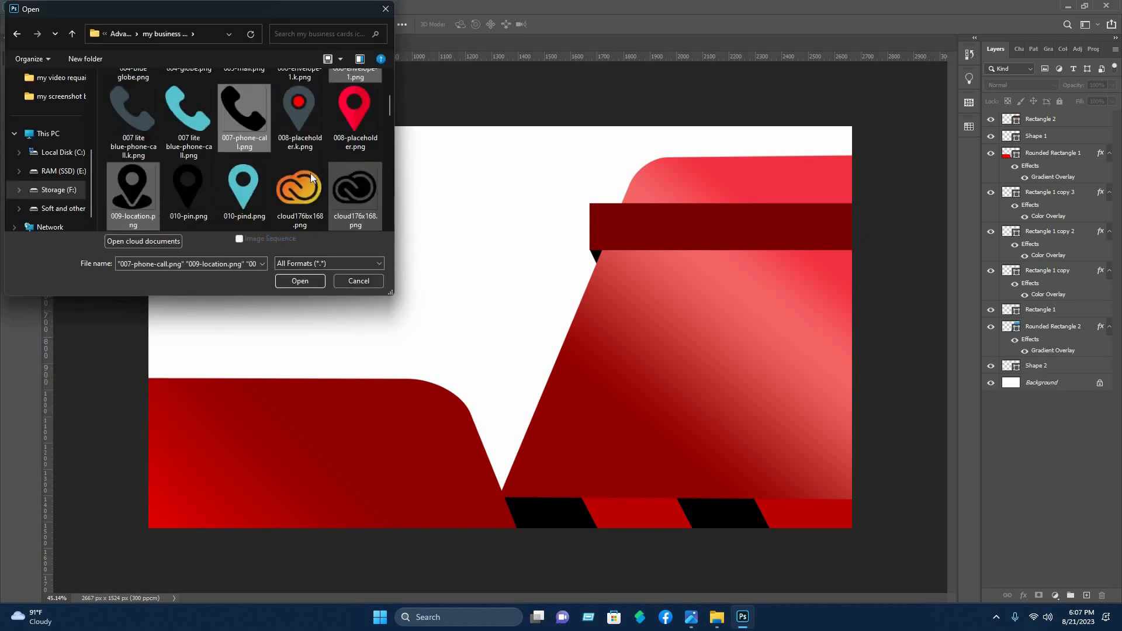
{"action": "scroll", "coordinate": [310, 199], "scroll_direction": "down", "scroll_amount": 3}
{"action": "scroll", "coordinate": [315, 187], "scroll_direction": "up", "scroll_amount": 10}
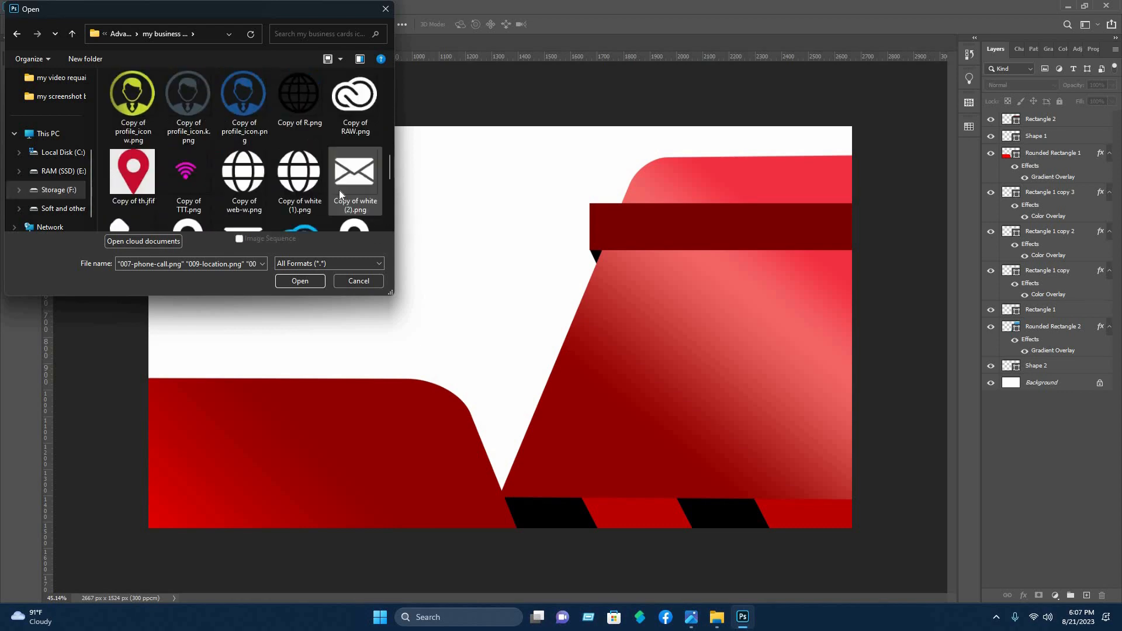
{"action": "scroll", "coordinate": [332, 177], "scroll_direction": "down", "scroll_amount": 3}
{"action": "left_click", "coordinate": [319, 280]}
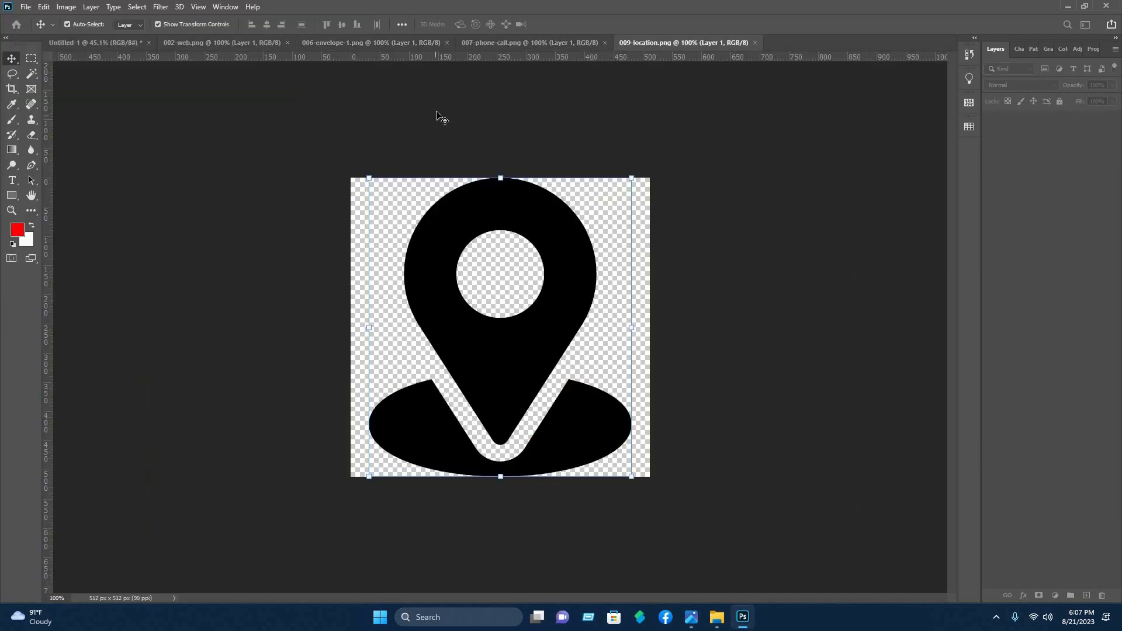
{"action": "left_click", "coordinate": [596, 143]}
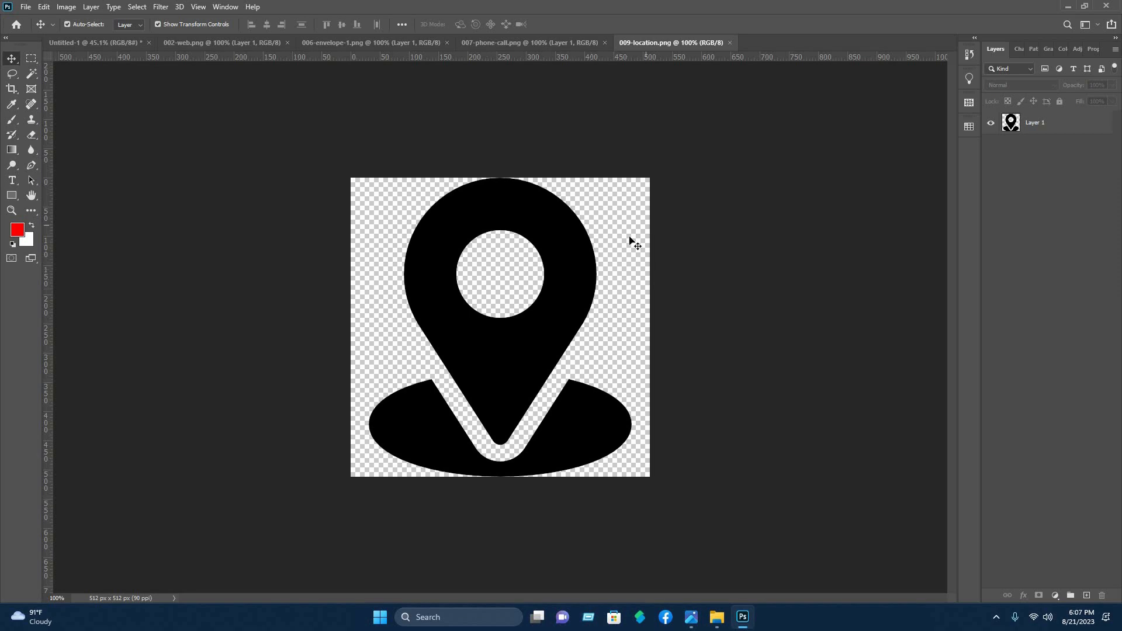
Open the golden shield logo image pngtree-golden-shield-logo-png-image_5954186.jpg
{"action": "left_click", "coordinate": [26, 6]}
{"action": "left_click", "coordinate": [28, 31]}
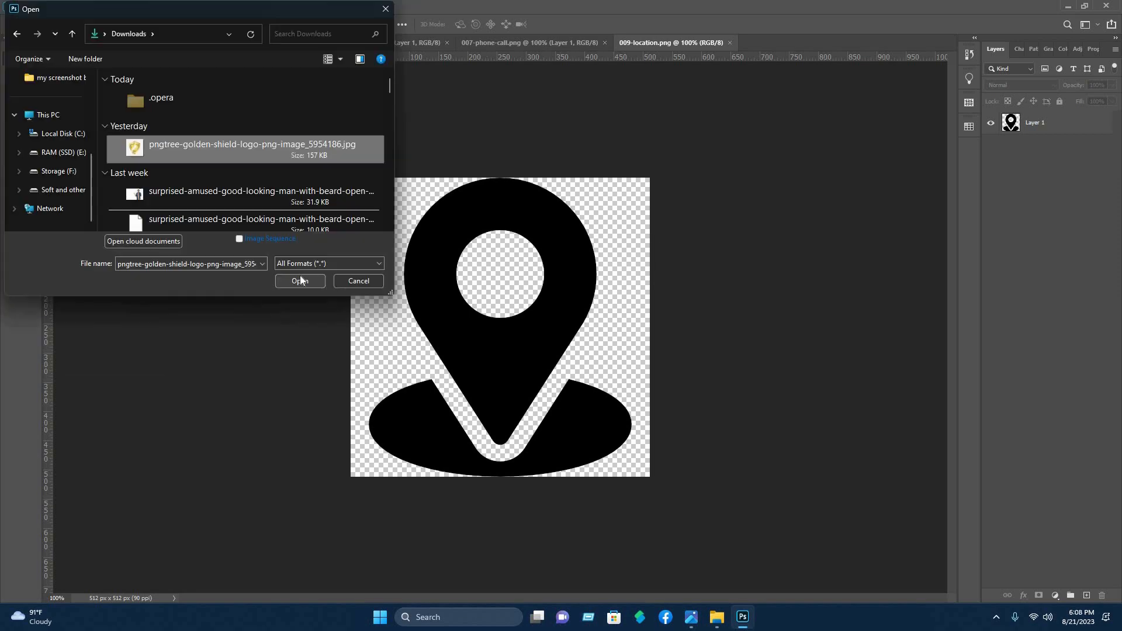
{"action": "left_click", "coordinate": [300, 280]}
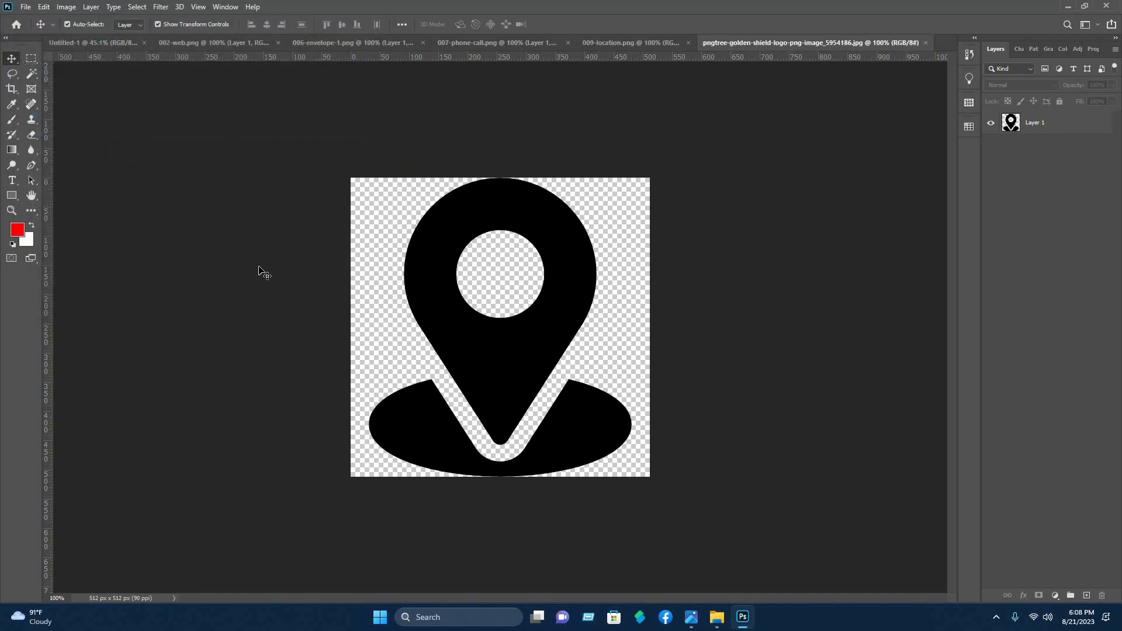
Copy a circular selection of the shield logo onto the card, scaled down in the lower middle of the right slanted shape
{"action": "left_click_drag", "start_coordinate": [275, 105], "coordinate": [734, 551]}
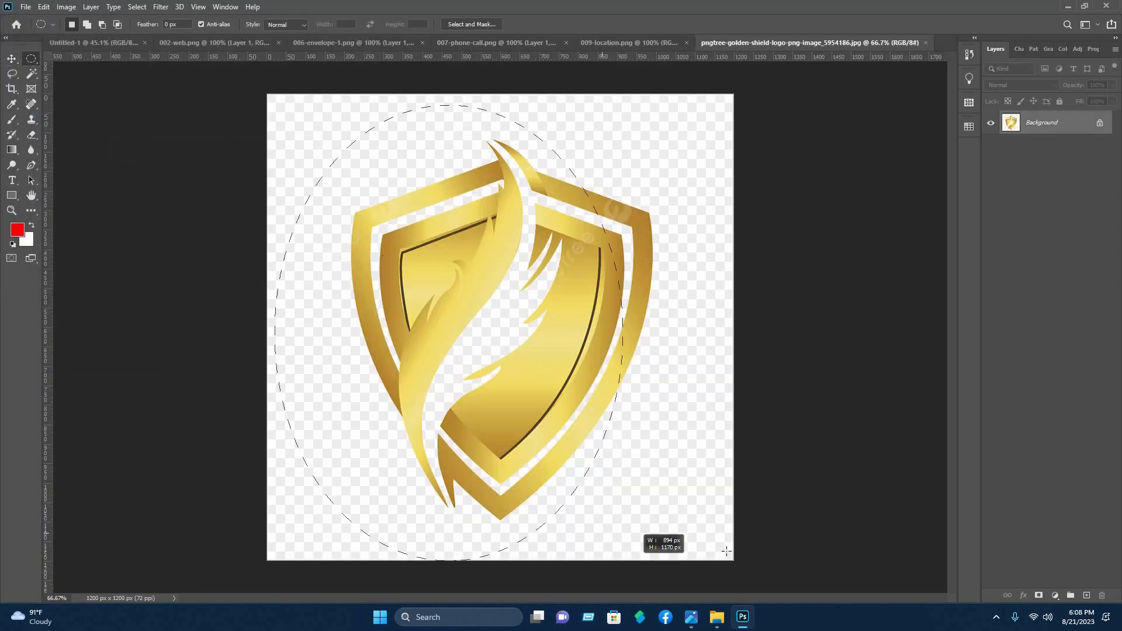
{"action": "left_click", "coordinate": [12, 59]}
{"action": "left_click_drag", "start_coordinate": [521, 218], "coordinate": [731, 403]}
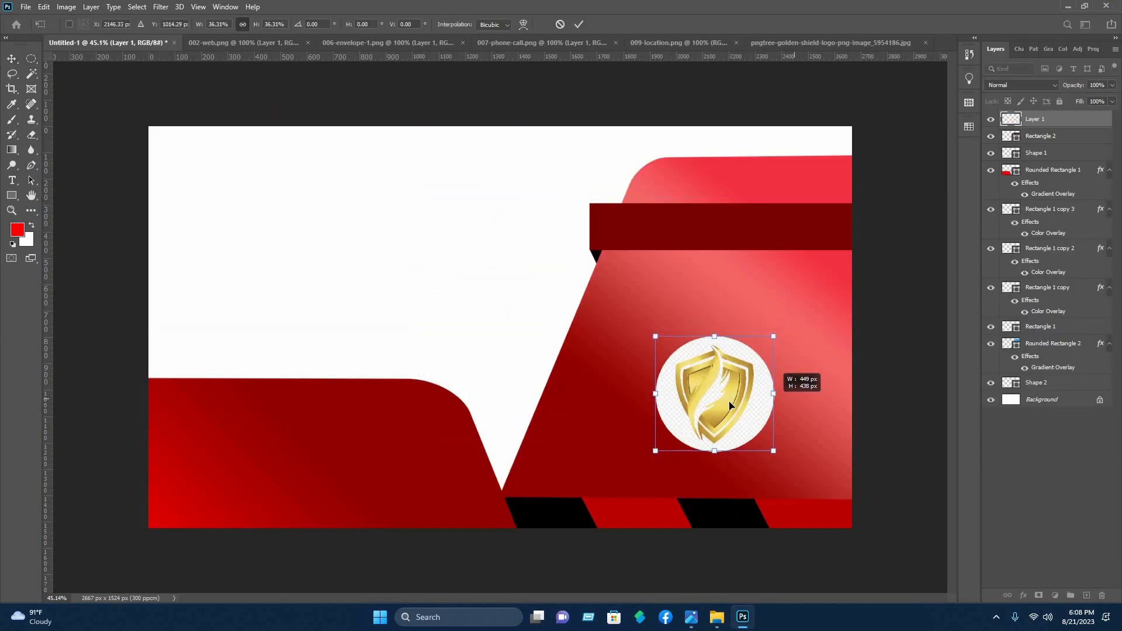
{"action": "left_click", "coordinate": [581, 25]}
{"action": "left_click", "coordinate": [440, 245]}
Bring the phone icon from 007-phone-call.png onto the card, scaled down near the white area's upper-left corner
{"action": "left_click", "coordinate": [517, 43]}
{"action": "left_click_drag", "start_coordinate": [468, 362], "coordinate": [279, 214]}
{"action": "left_click_drag", "start_coordinate": [349, 284], "coordinate": [190, 214]}
{"action": "left_click", "coordinate": [581, 25]}
{"action": "left_click", "coordinate": [350, 164]}
Bring the envelope icon from 006-envelope-1.png onto the card, scaled down directly below the phone icon
{"action": "left_click", "coordinate": [346, 43]}
{"action": "left_click_drag", "start_coordinate": [496, 339], "coordinate": [193, 292]}
{"action": "left_click_drag", "start_coordinate": [257, 295], "coordinate": [191, 261]}
{"action": "left_click", "coordinate": [579, 24]}
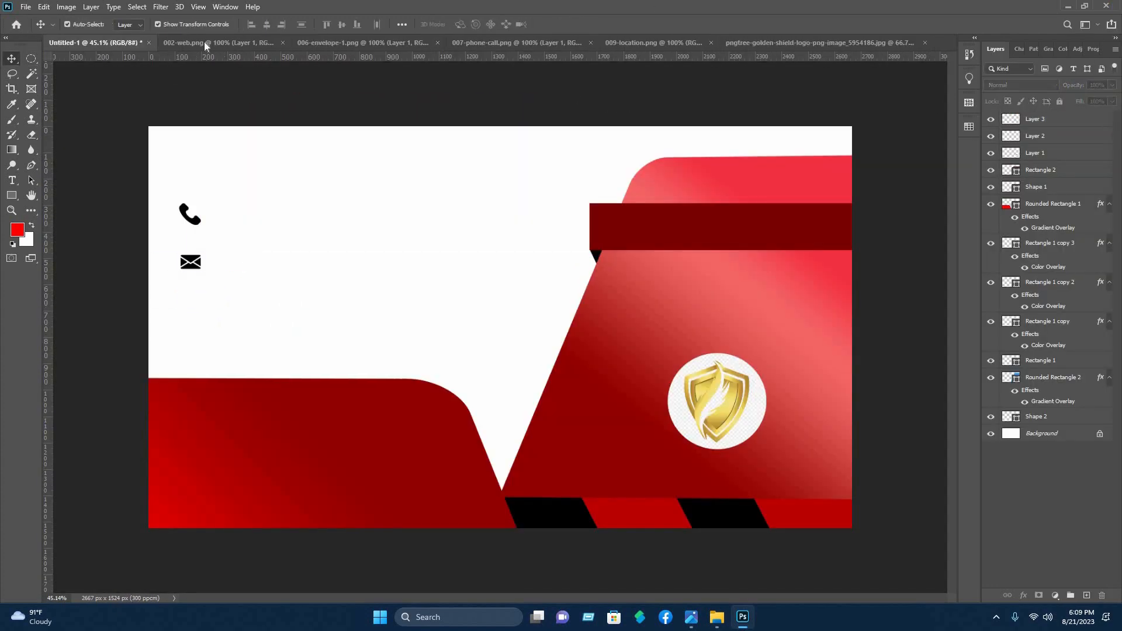
Bring the globe icon from 002-web.png onto the card, scaled down directly below the envelope icon
{"action": "left_click", "coordinate": [207, 44]}
{"action": "left_click_drag", "start_coordinate": [496, 339], "coordinate": [193, 323]}
{"action": "left_click_drag", "start_coordinate": [258, 323], "coordinate": [191, 296]}
{"action": "left_click", "coordinate": [579, 24]}
Bring the pin icon from 009-location.png onto the card, scaled down directly below the globe icon
{"action": "left_click", "coordinate": [678, 42]}
{"action": "left_click_drag", "start_coordinate": [497, 339], "coordinate": [193, 339]}
{"action": "left_click_drag", "start_coordinate": [260, 340], "coordinate": [146, 340]}
{"action": "left_click_drag", "start_coordinate": [136, 340], "coordinate": [192, 327]}
{"action": "left_click", "coordinate": [578, 24]}
Scale the phone icon down slightly to match the other contact icons
{"action": "left_click", "coordinate": [190, 214]}
{"action": "key", "text": "super"}
{"action": "scroll", "coordinate": [190, 228], "scroll_direction": "up", "scroll_amount": 6}
{"action": "left_click", "coordinate": [579, 25]}
{"action": "left_click", "coordinate": [288, 444]}
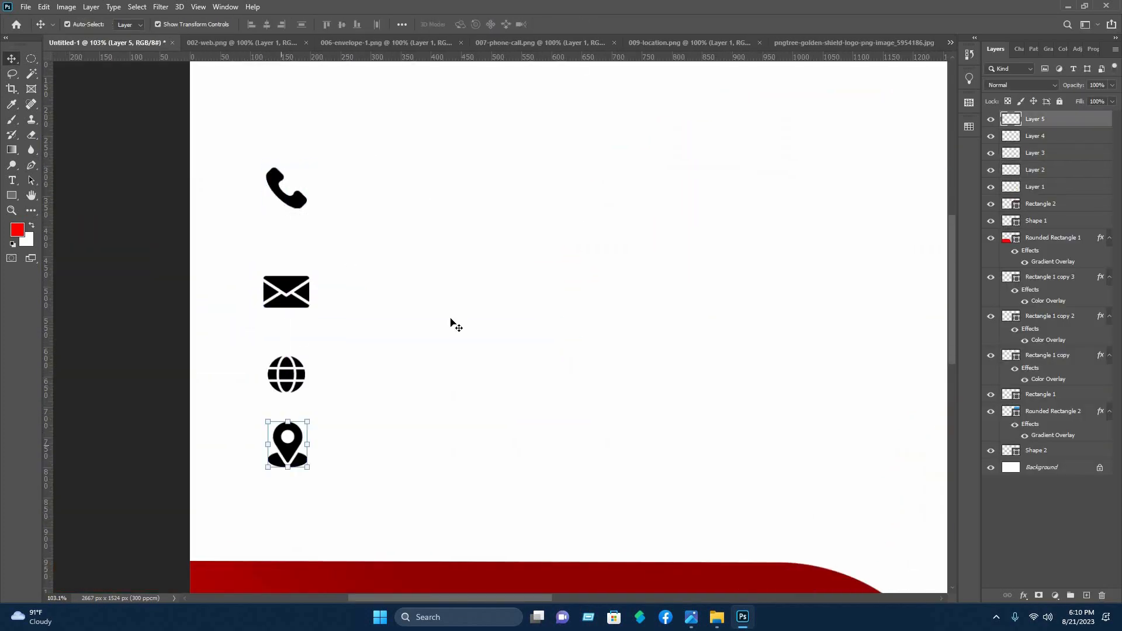
{"action": "left_click", "coordinate": [452, 321]}
Add a horizontal text line next to the phone icon with a placeholder phone number in 6 pt Cooper Black
{"action": "scroll", "coordinate": [548, 305], "scroll_direction": "down", "scroll_amount": 8}
{"action": "left_click", "coordinate": [11, 181]}
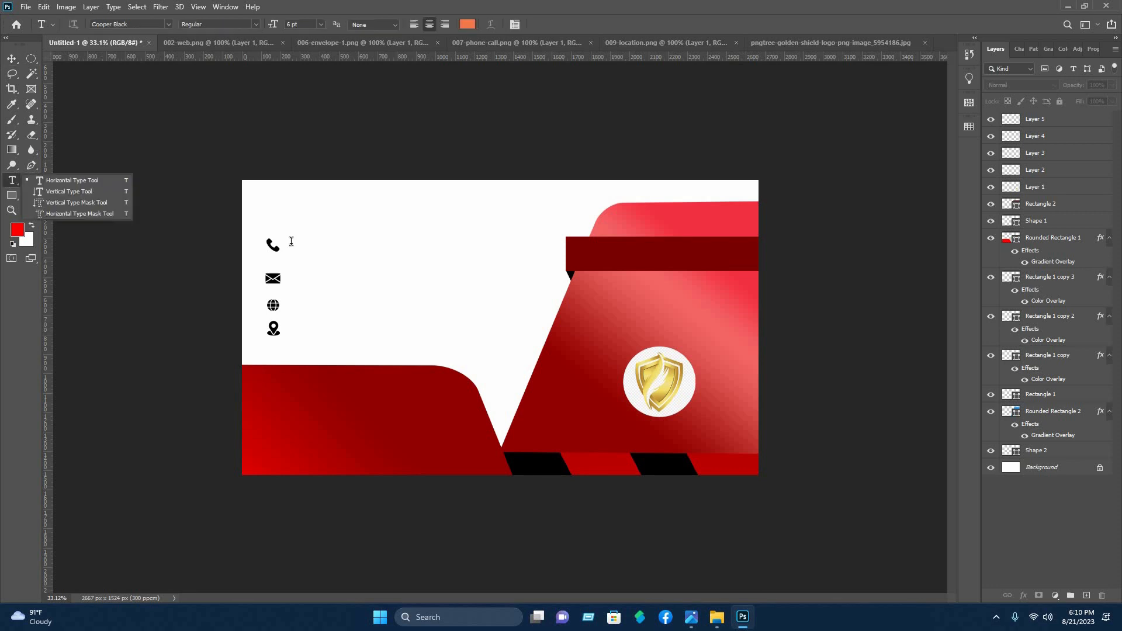
{"action": "left_click", "coordinate": [292, 241]}
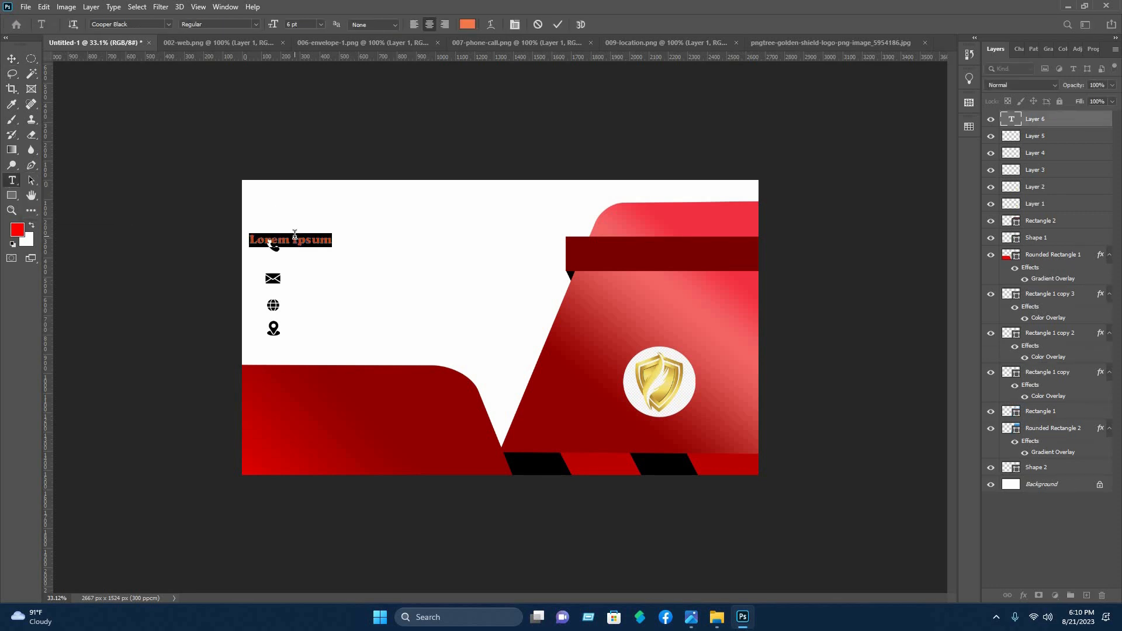
{"action": "type", "text": "+880"}
{"action": "type", "text": " XXXXXXXXXX"}
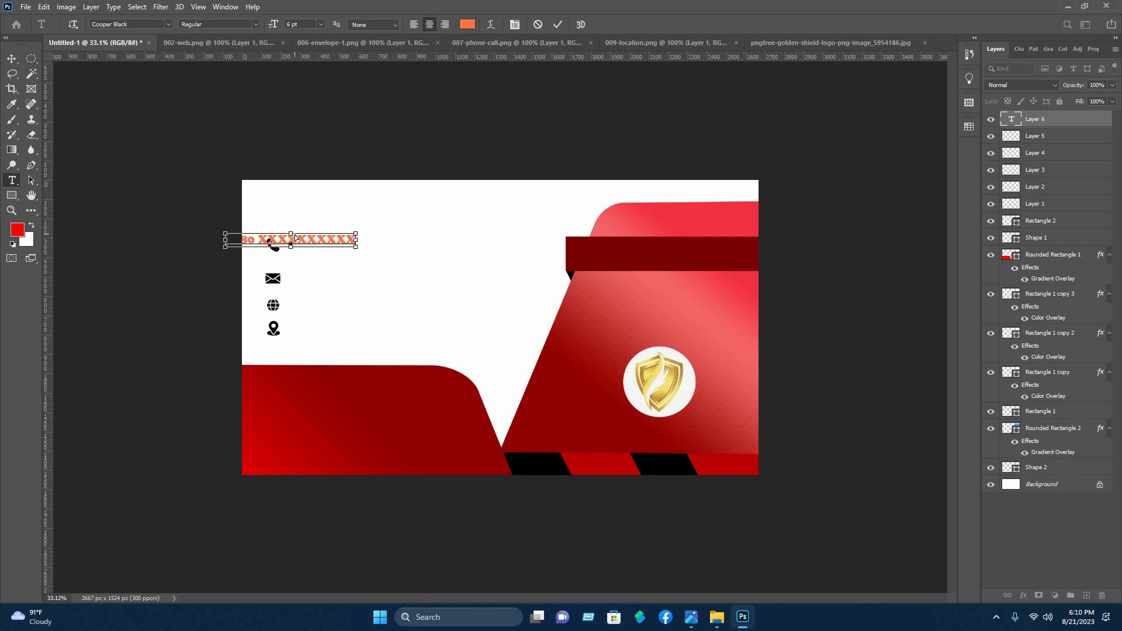
Recolor the phone number text to black (#000000) and move it just right of the phone icon
{"action": "key", "text": "ctrl+a"}
{"action": "left_click", "coordinate": [473, 24]}
{"action": "left_click_drag", "start_coordinate": [881, 325], "coordinate": [901, 348]}
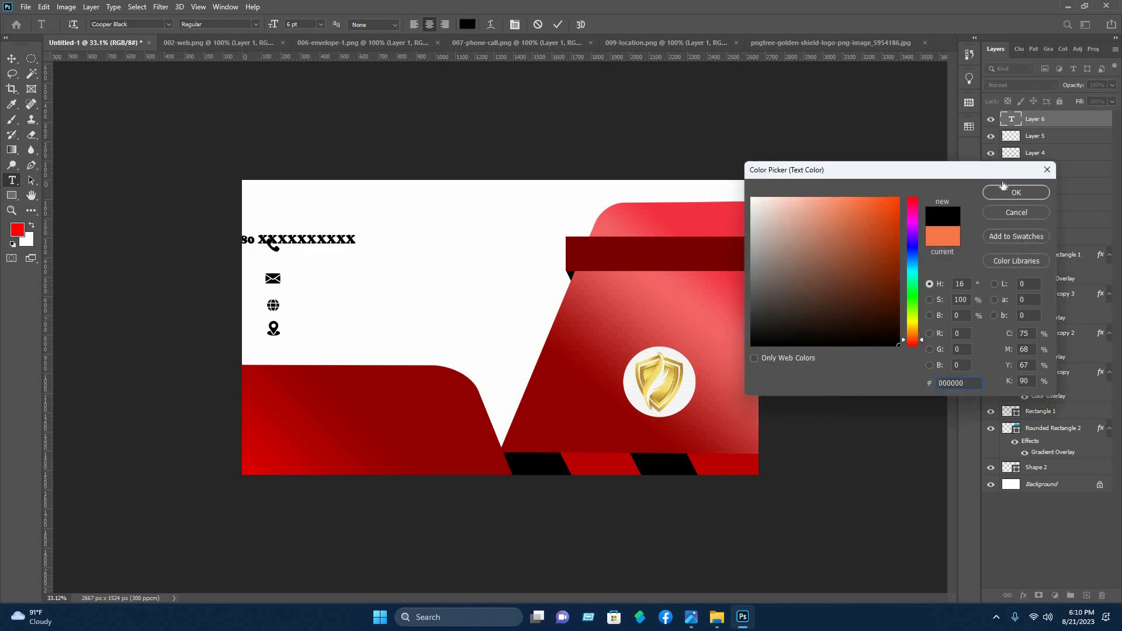
{"action": "left_click", "coordinate": [1017, 192]}
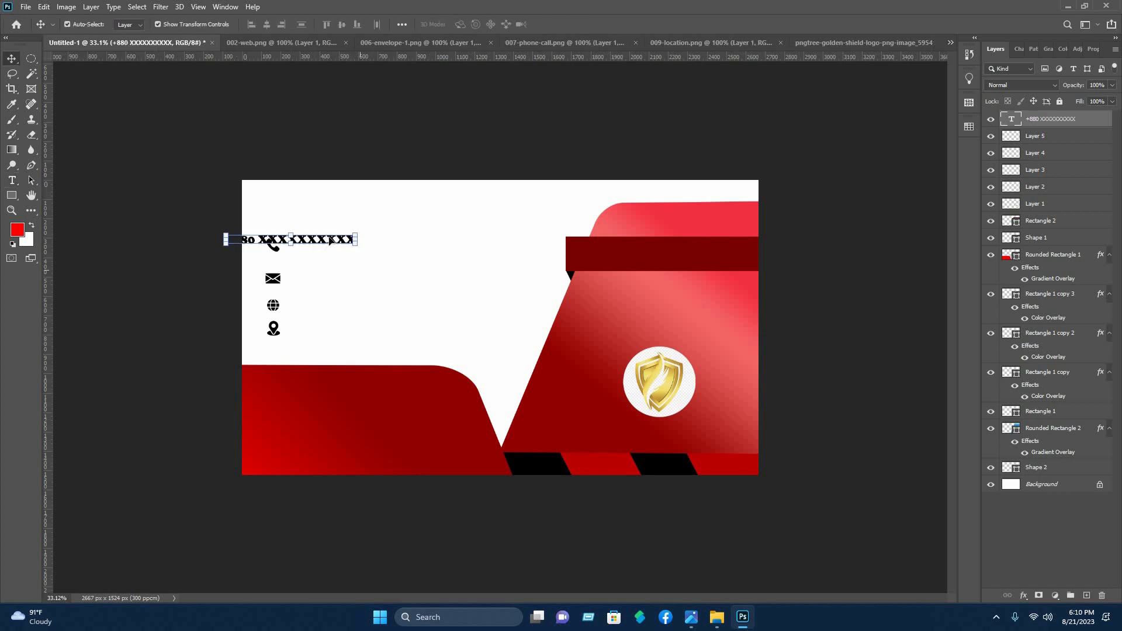
{"action": "left_click_drag", "start_coordinate": [335, 239], "coordinate": [398, 241]}
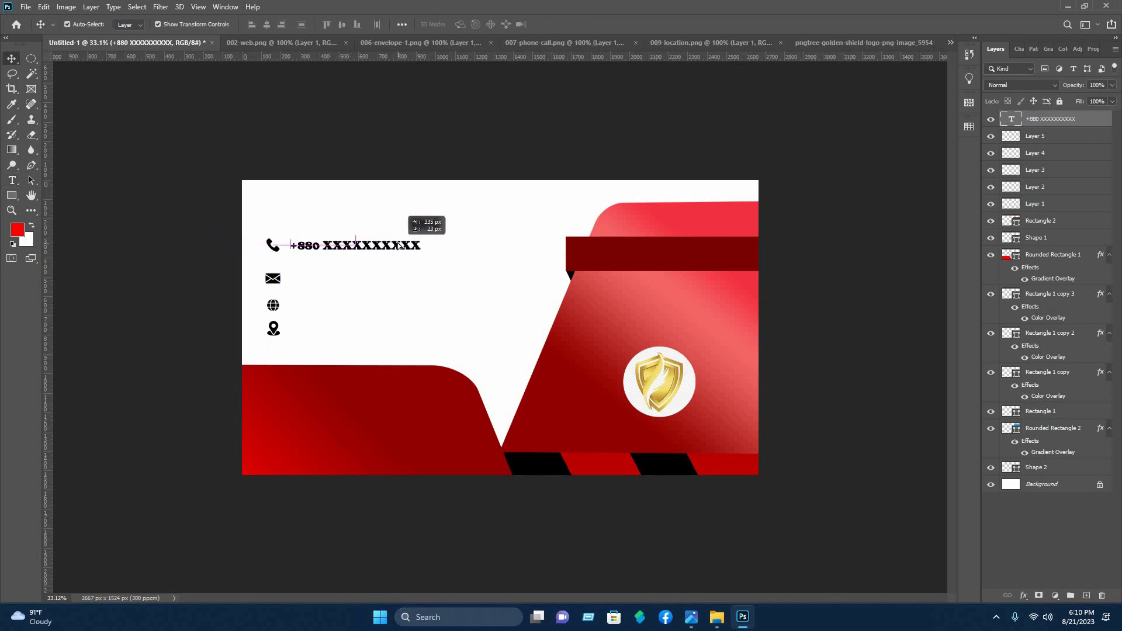
{"action": "left_click", "coordinate": [283, 150]}
Add a text line with a placeholder e-mail address and move it just right of the envelope icon
{"action": "left_click", "coordinate": [12, 181]}
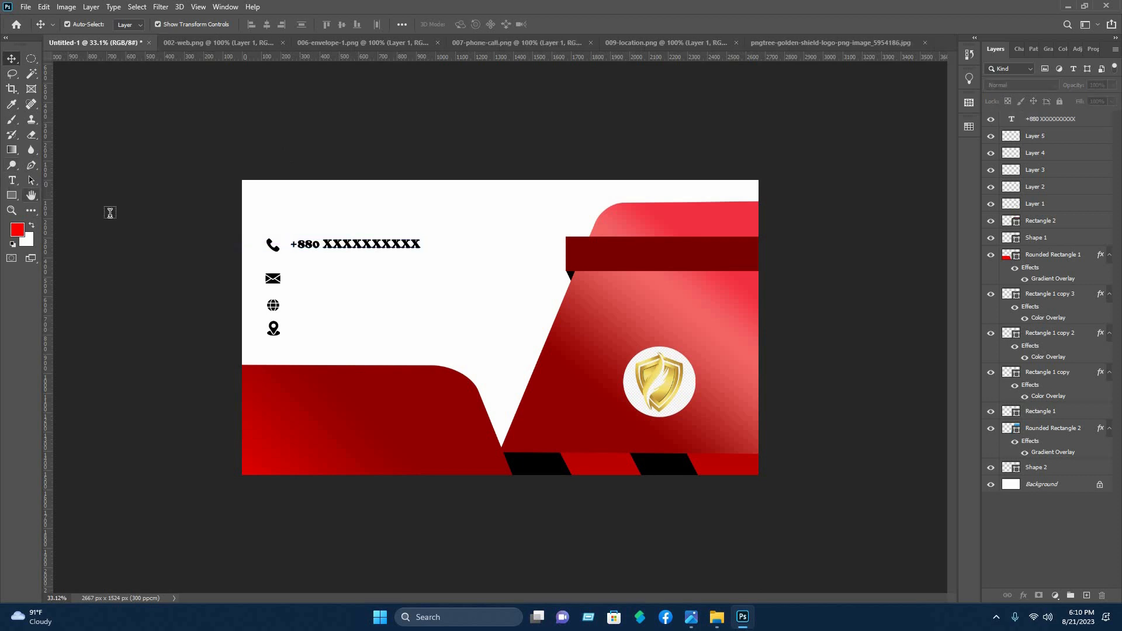
{"action": "left_click", "coordinate": [281, 262]}
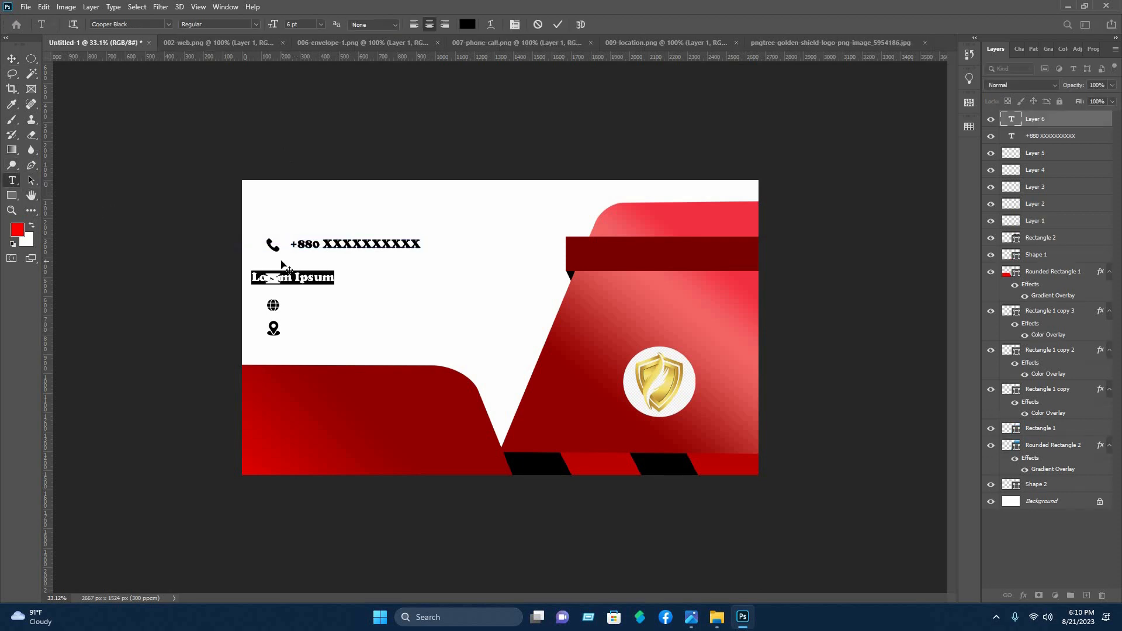
{"action": "type", "text": "E"}
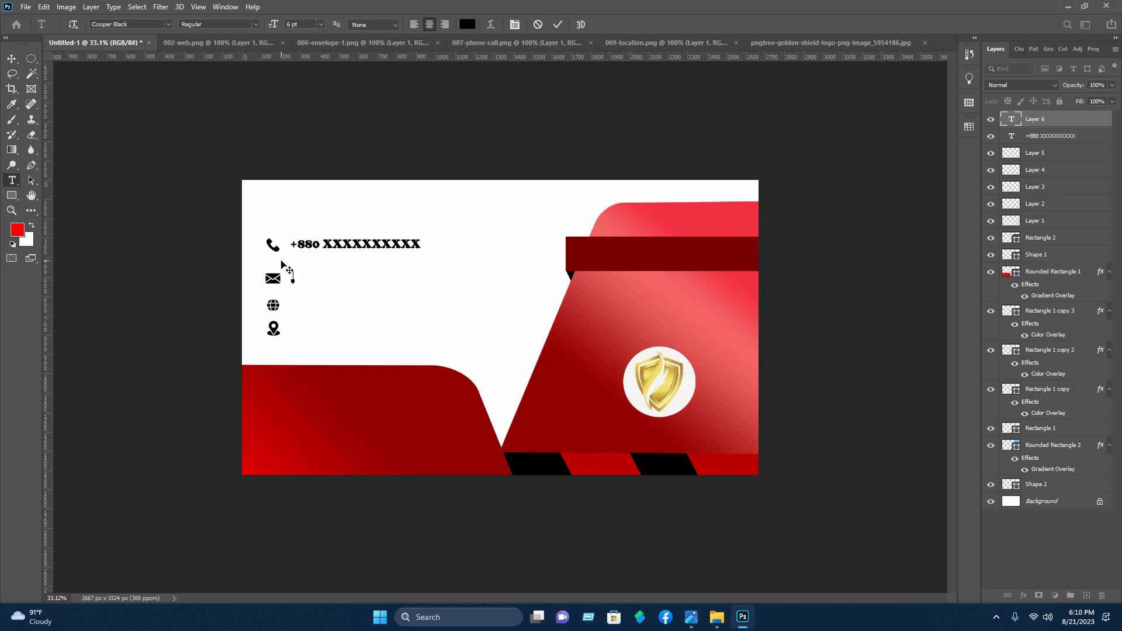
{"action": "type", "text": "xample@mail.com"}
{"action": "left_click", "coordinate": [11, 60]}
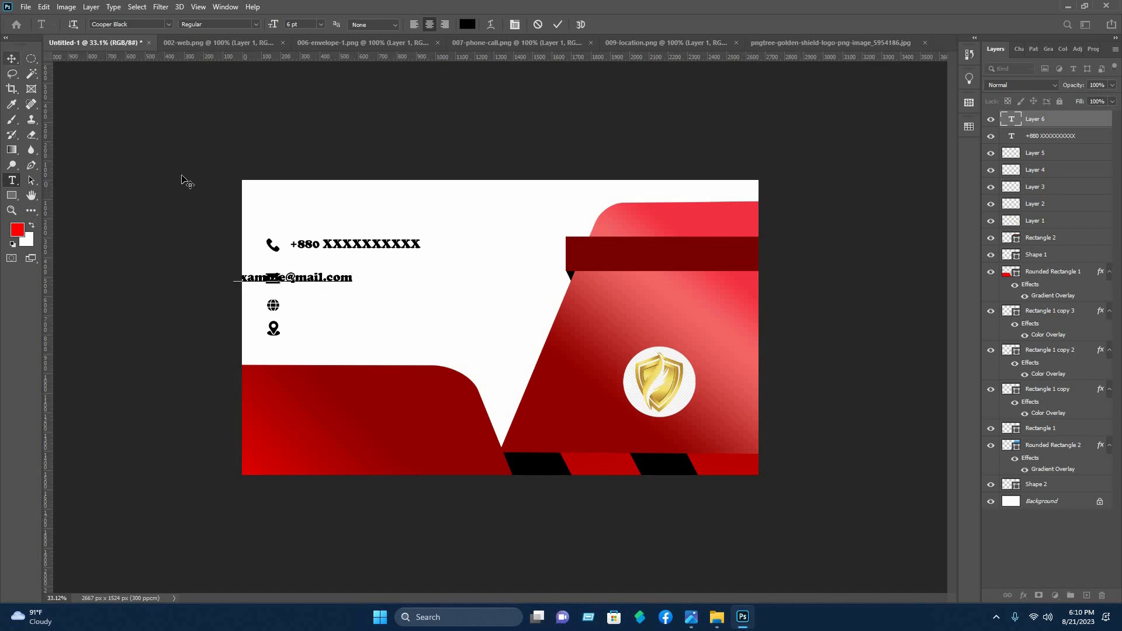
{"action": "left_click_drag", "start_coordinate": [388, 278], "coordinate": [388, 292]}
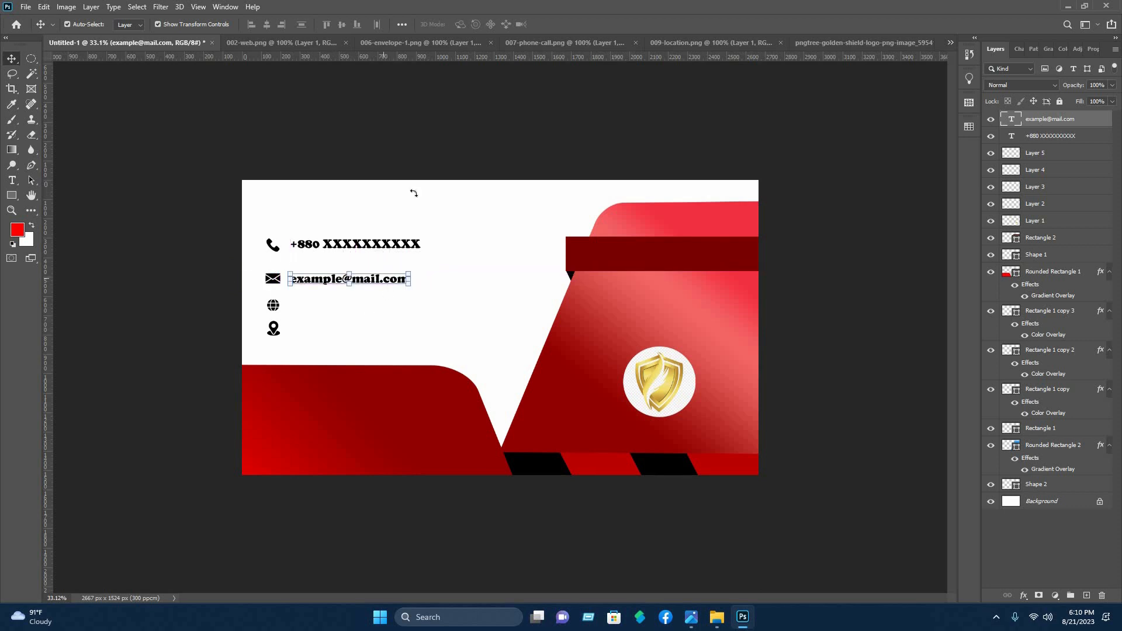
Nudge the e-mail text slightly to the right, keeping it level with the envelope icon
{"action": "key", "text": "ctrl+t"}
{"action": "left_click", "coordinate": [477, 199]}
{"action": "left_click", "coordinate": [477, 198]}
{"action": "left_click", "coordinate": [13, 182]}
{"action": "left_click_drag", "start_coordinate": [314, 280], "coordinate": [321, 278]}
{"action": "left_click", "coordinate": [262, 192]}
{"action": "left_click", "coordinate": [336, 287]}
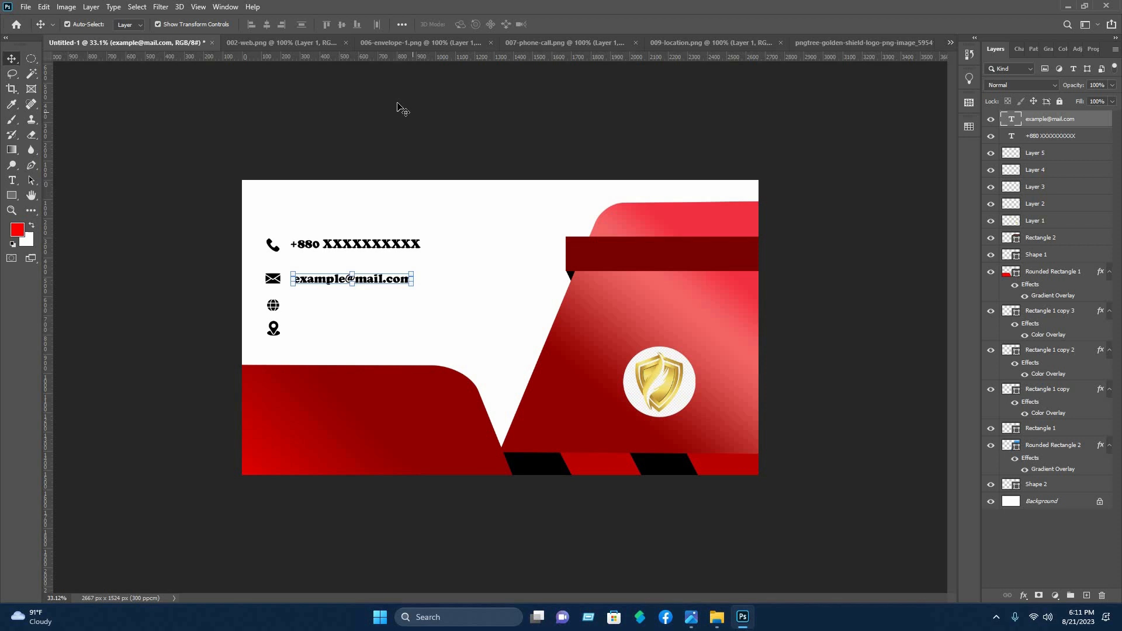
{"action": "left_click", "coordinate": [238, 118]}
{"action": "left_click", "coordinate": [13, 182]}
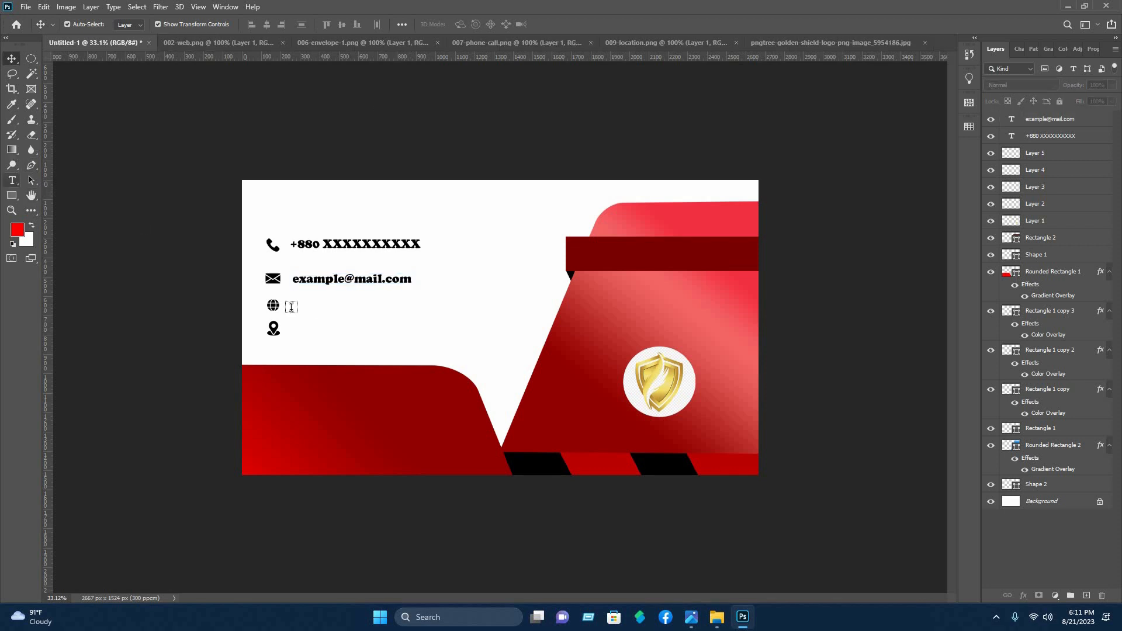
{"action": "left_click", "coordinate": [305, 307]}
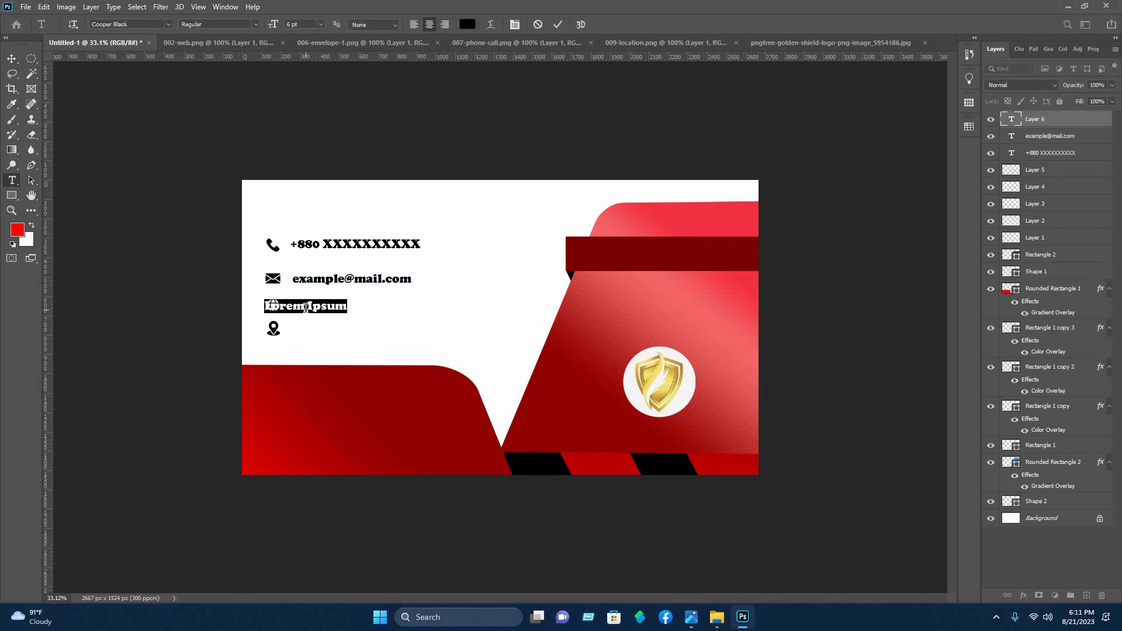
{"action": "type", "text": "www.e"}
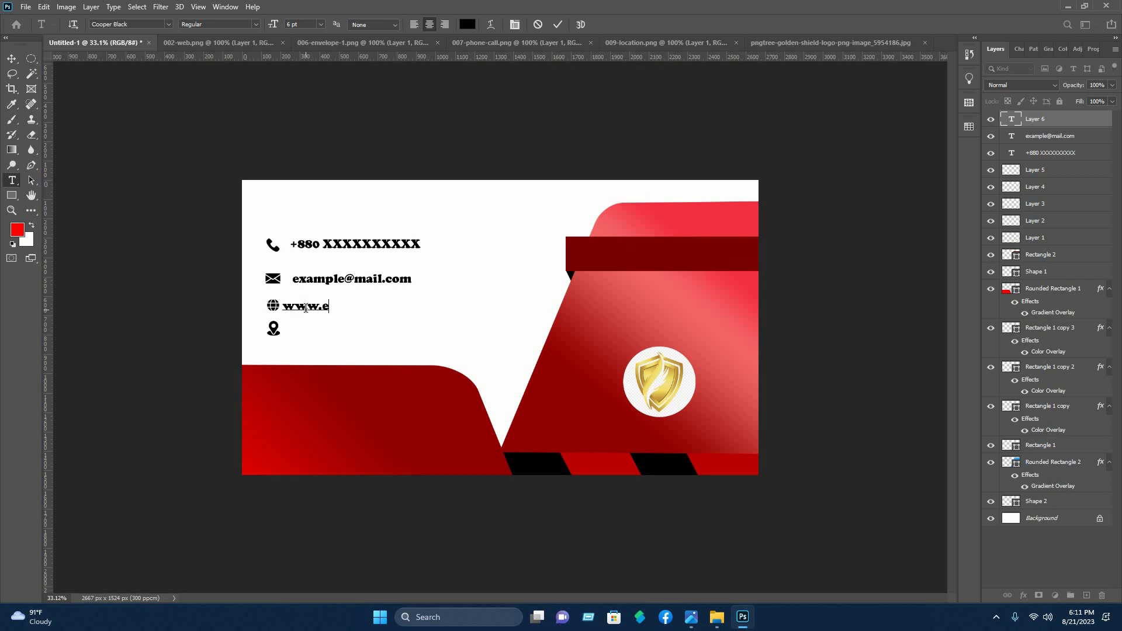
{"action": "type", "text": "xample.com"}
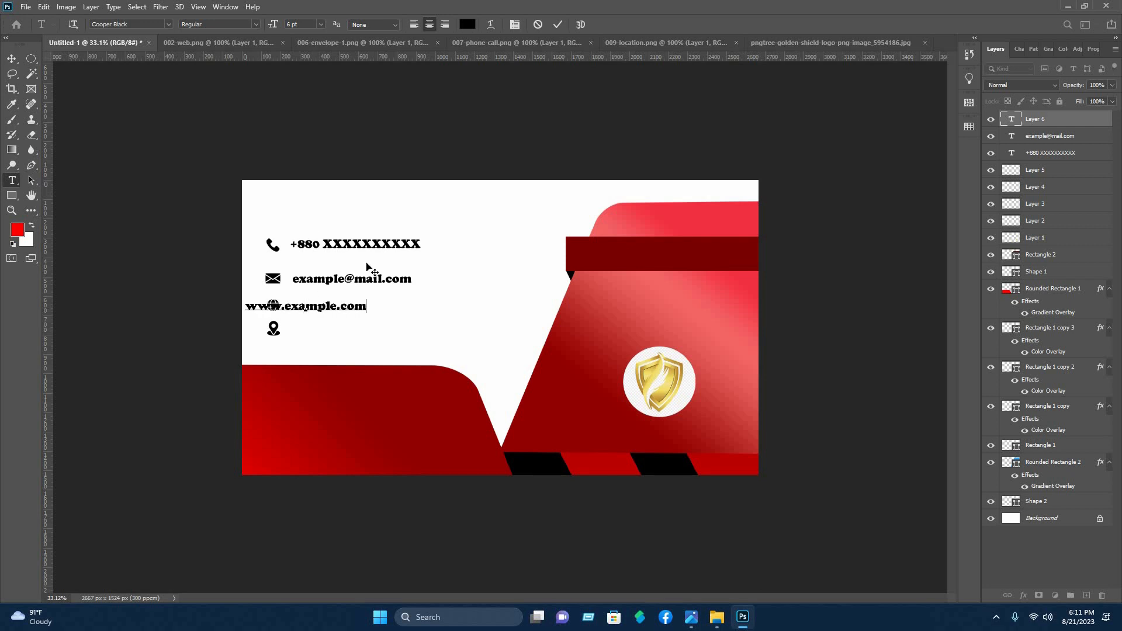
{"action": "key", "text": "ctrl+Return"}
{"action": "key", "text": "v"}
{"action": "left_click_drag", "start_coordinate": [363, 307], "coordinate": [391, 307]}
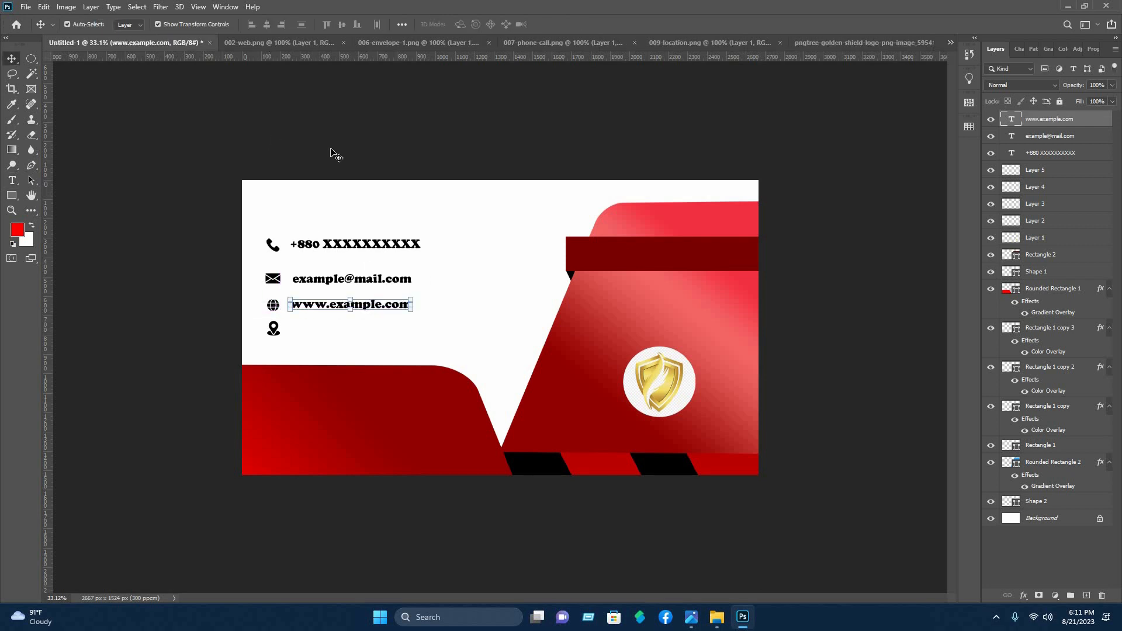
{"action": "left_click", "coordinate": [331, 155]}
{"action": "left_click_drag", "start_coordinate": [319, 314], "coordinate": [320, 314]}
{"action": "left_click", "coordinate": [406, 100]}
Add the text "Write your location" and move it right of the pin icon, under the website text
{"action": "left_click", "coordinate": [12, 180]}
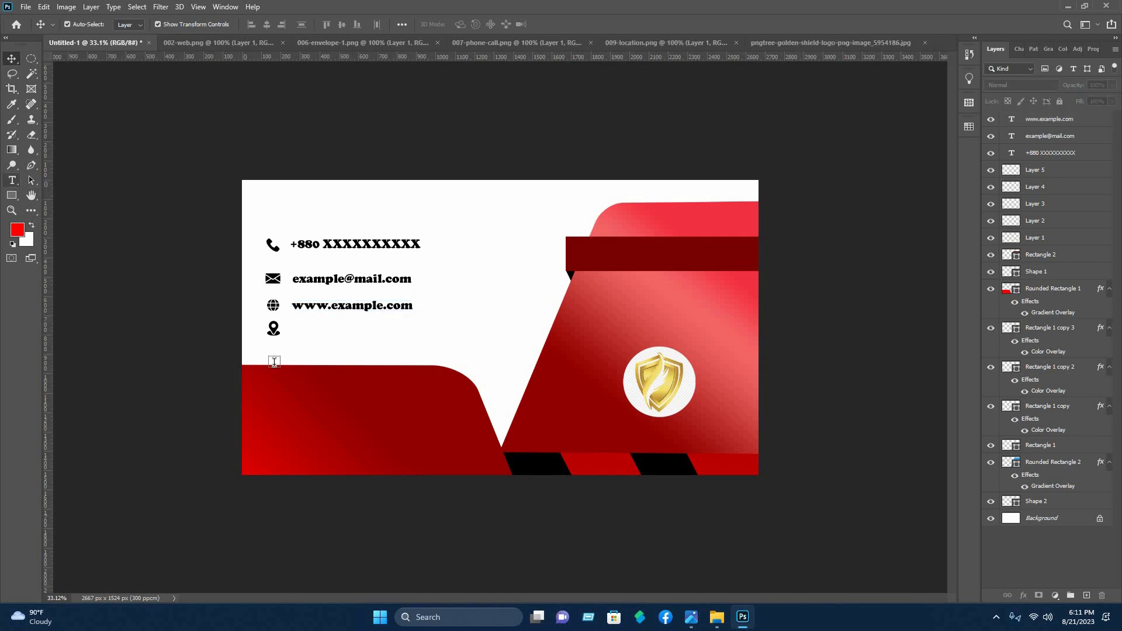
{"action": "left_click", "coordinate": [291, 328]}
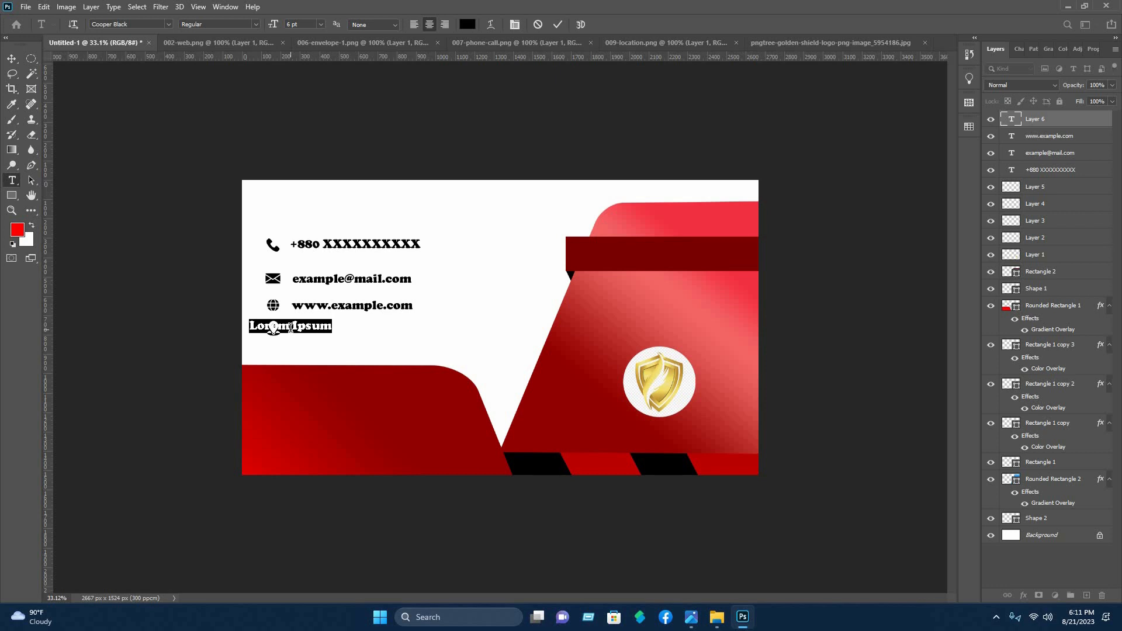
{"action": "type", "text": "Writ"}
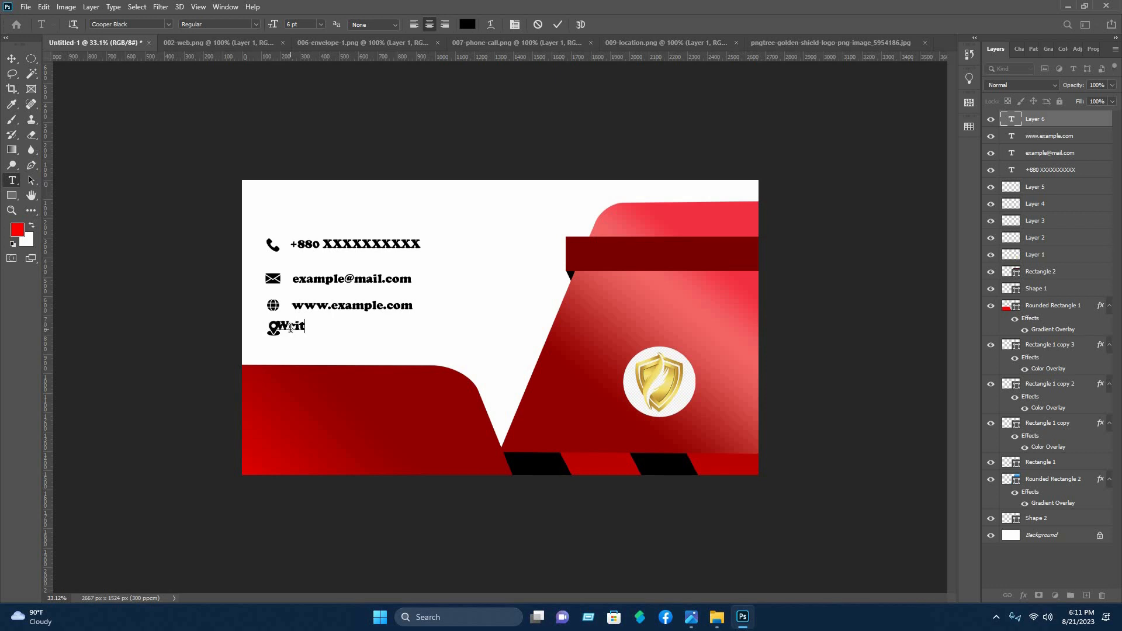
{"action": "type", "text": "e your lo"}
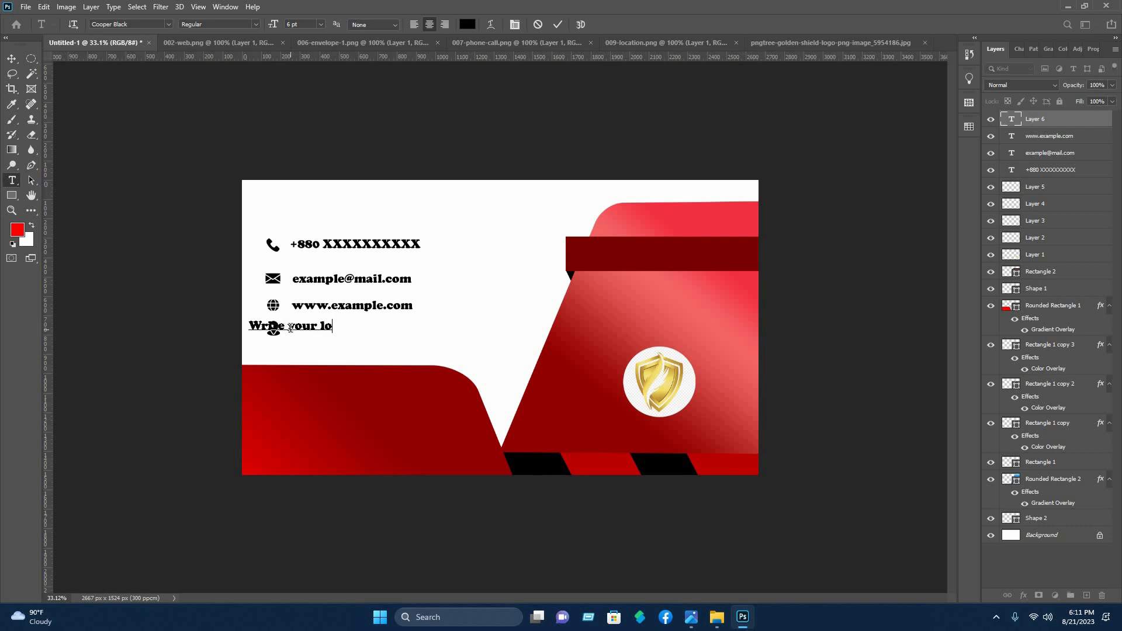
{"action": "type", "text": "cation"}
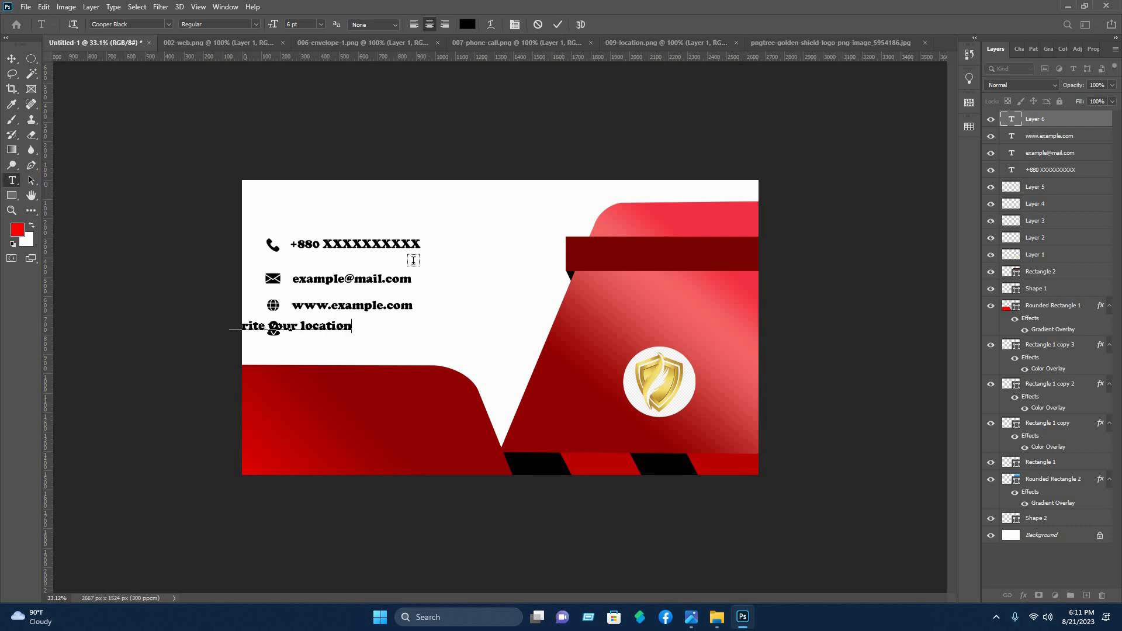
{"action": "left_click", "coordinate": [557, 24]}
{"action": "key", "text": "v"}
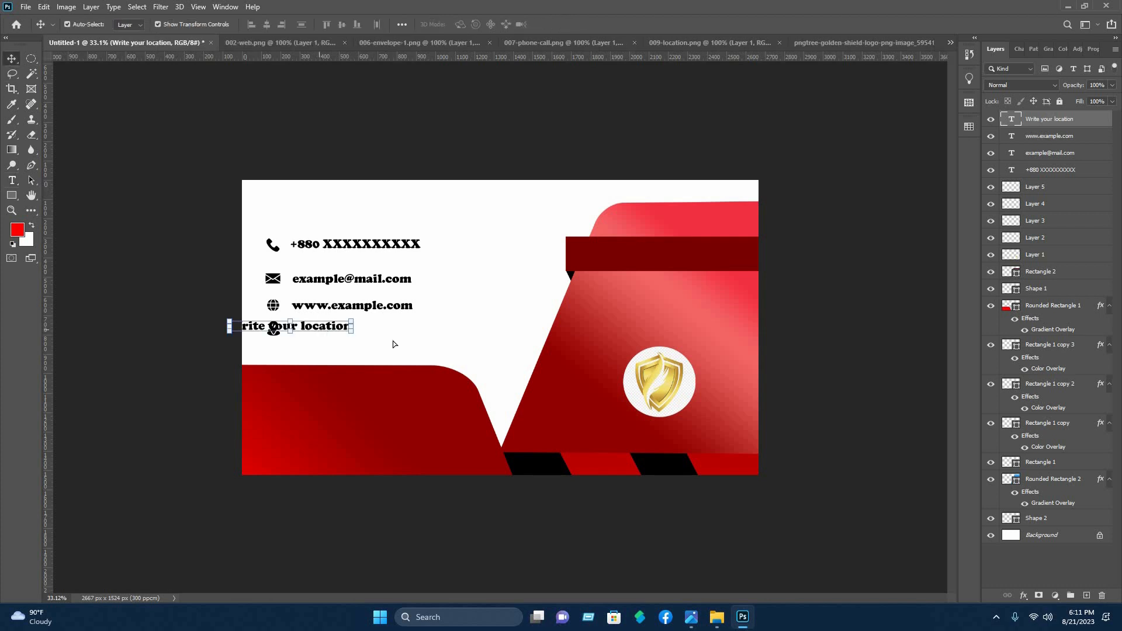
{"action": "left_click_drag", "start_coordinate": [321, 325], "coordinate": [383, 331]}
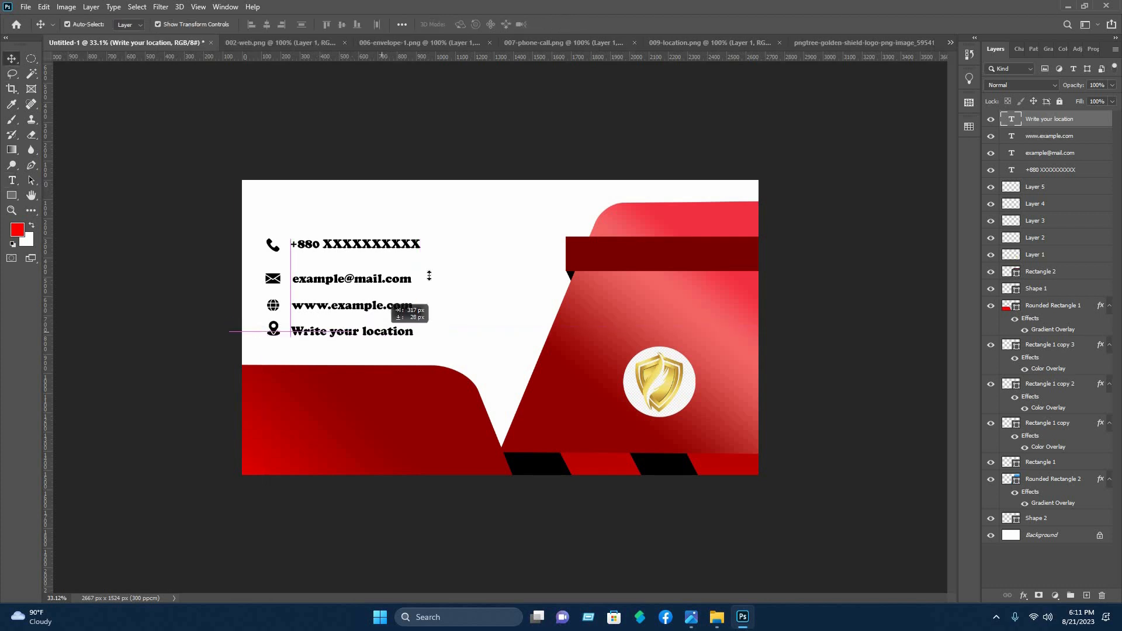
Add a text line with the card holder's full name on the dark red bar and colour it white (ffffff)
{"action": "left_click", "coordinate": [448, 132]}
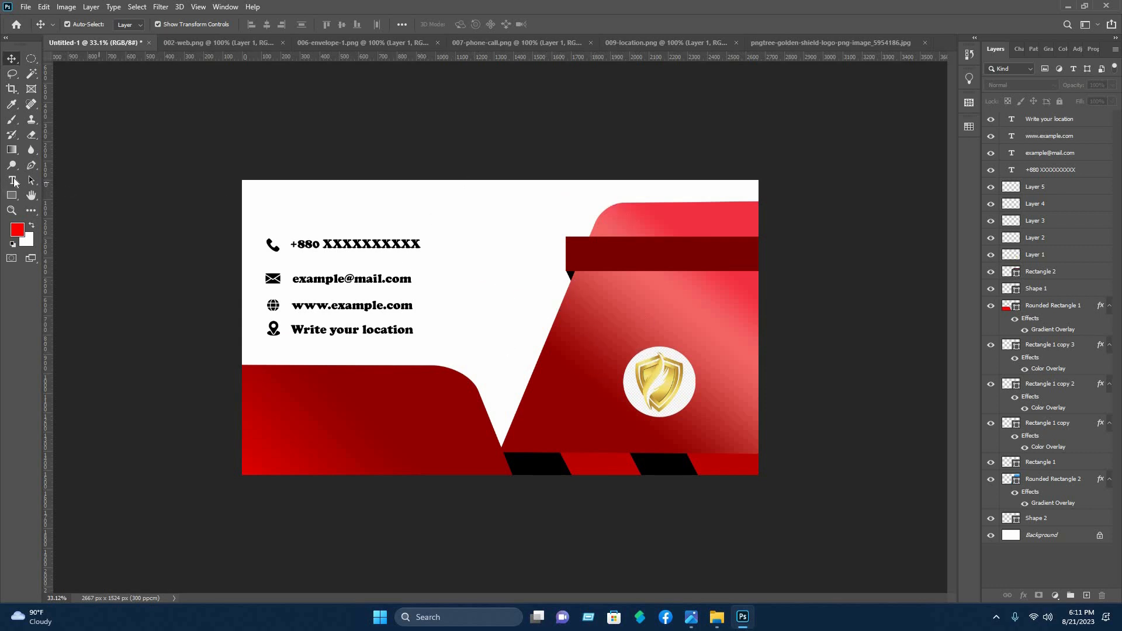
{"action": "left_click", "coordinate": [13, 181]}
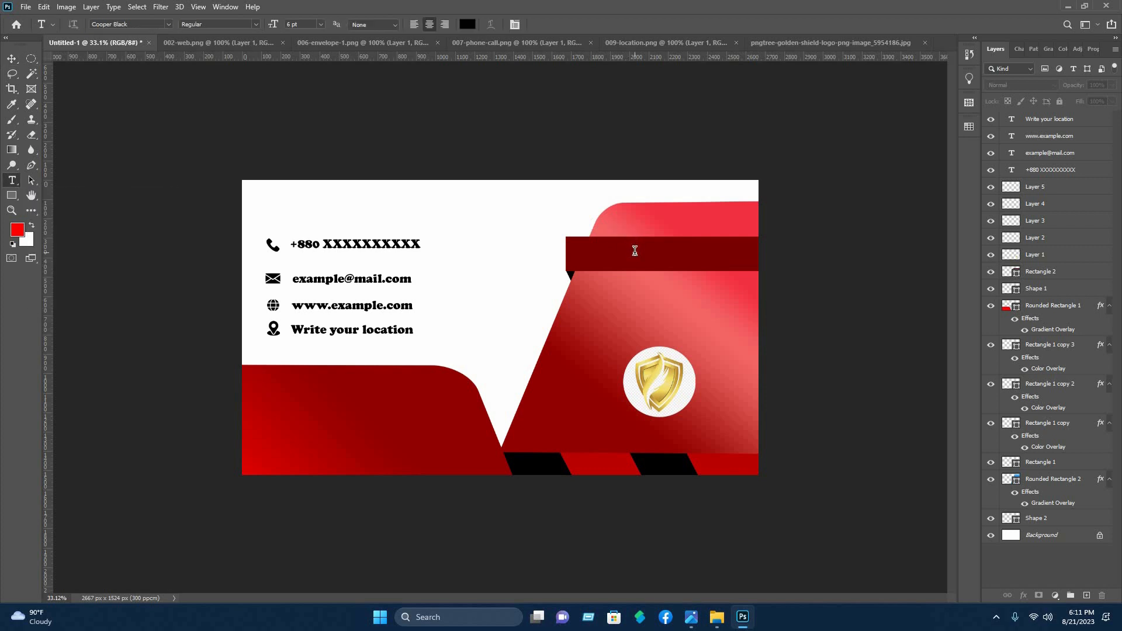
{"action": "left_click", "coordinate": [635, 251]}
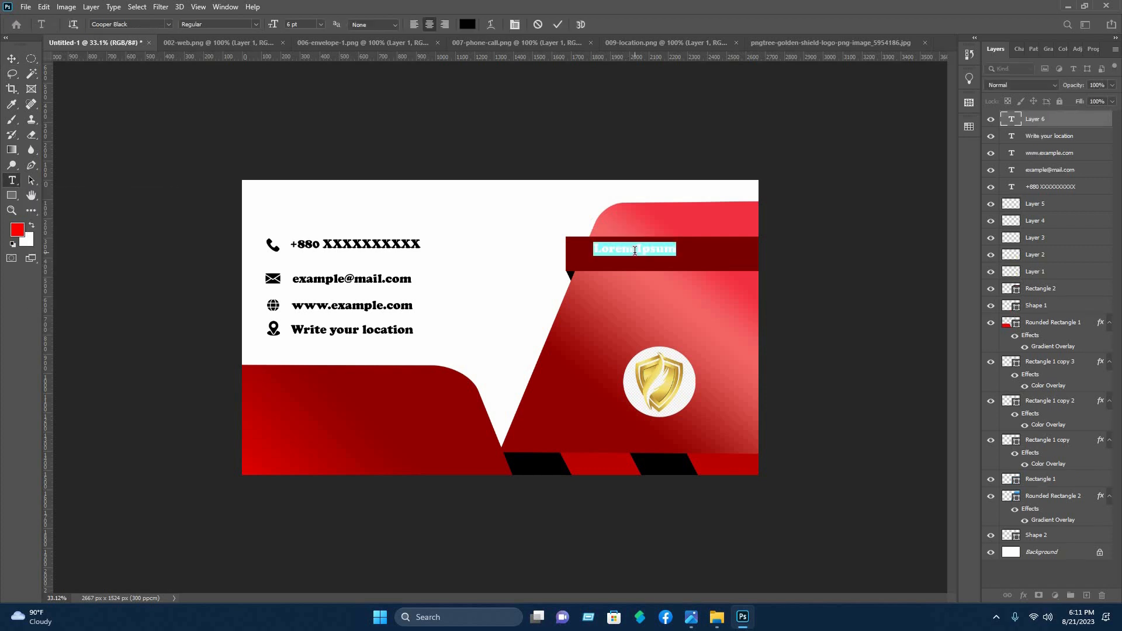
{"action": "key", "text": "BackSpace"}
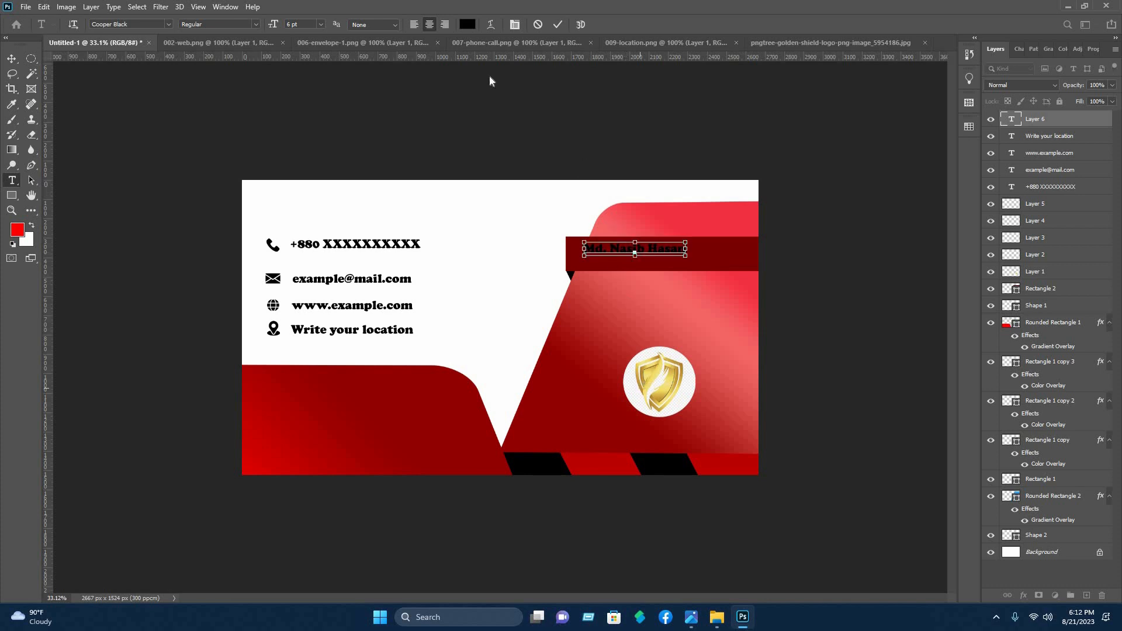
{"action": "key", "text": "ctrl+a"}
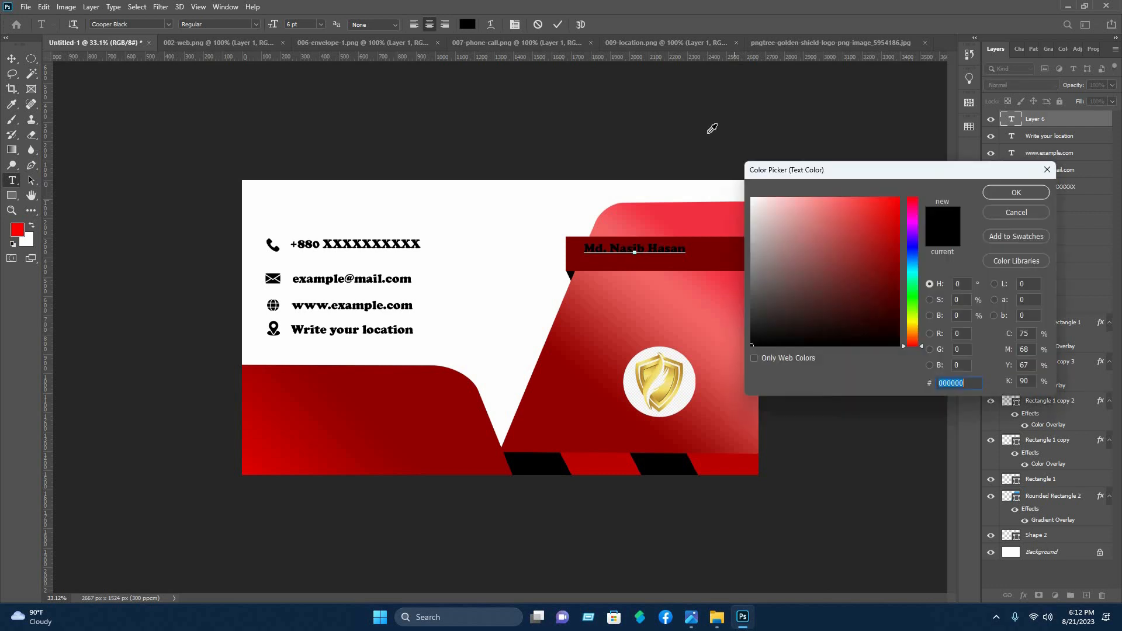
{"action": "type", "text": "ffffff"}
{"action": "key", "text": "Return"}
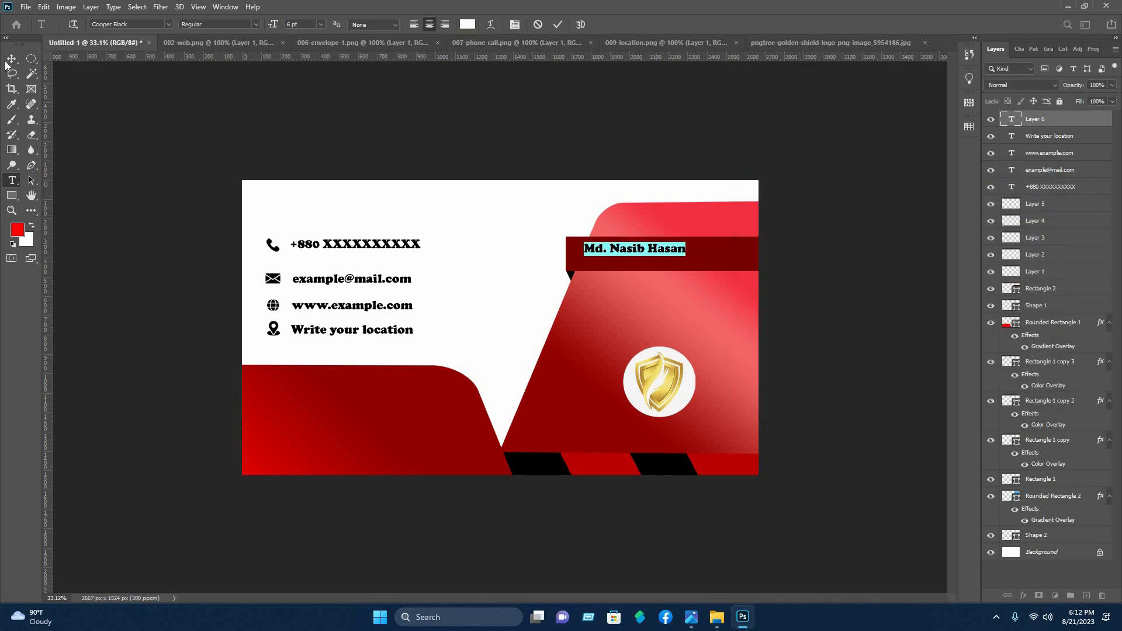
Enlarge the name text to about 166% and fit it centrally within the dark red bar
{"action": "left_click", "coordinate": [12, 60]}
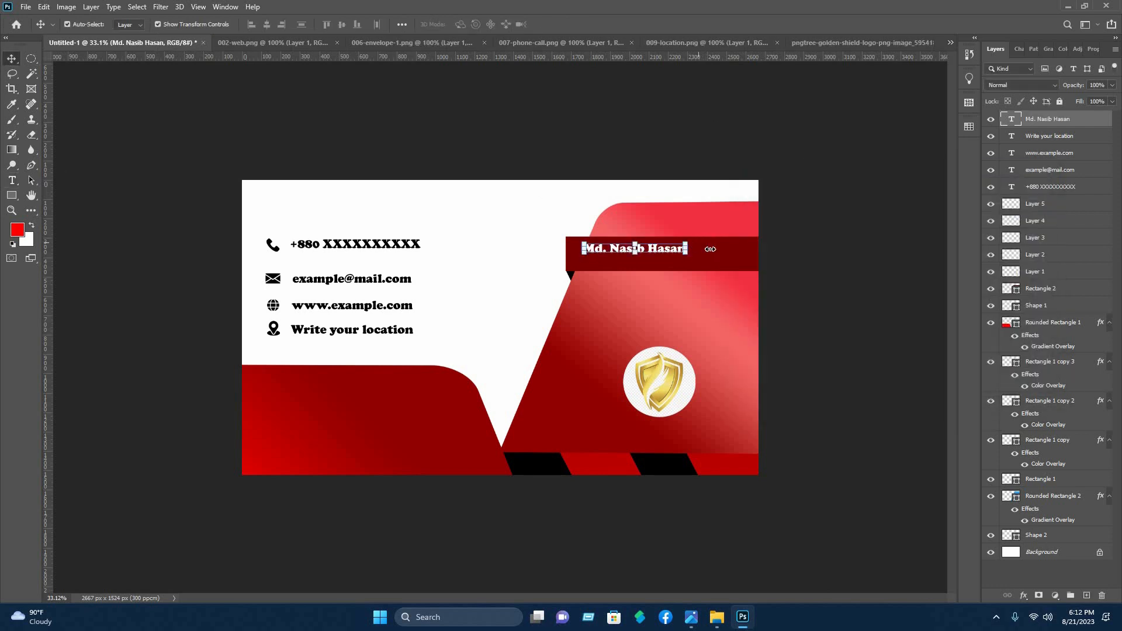
{"action": "left_click_drag", "start_coordinate": [688, 249], "coordinate": [711, 254]}
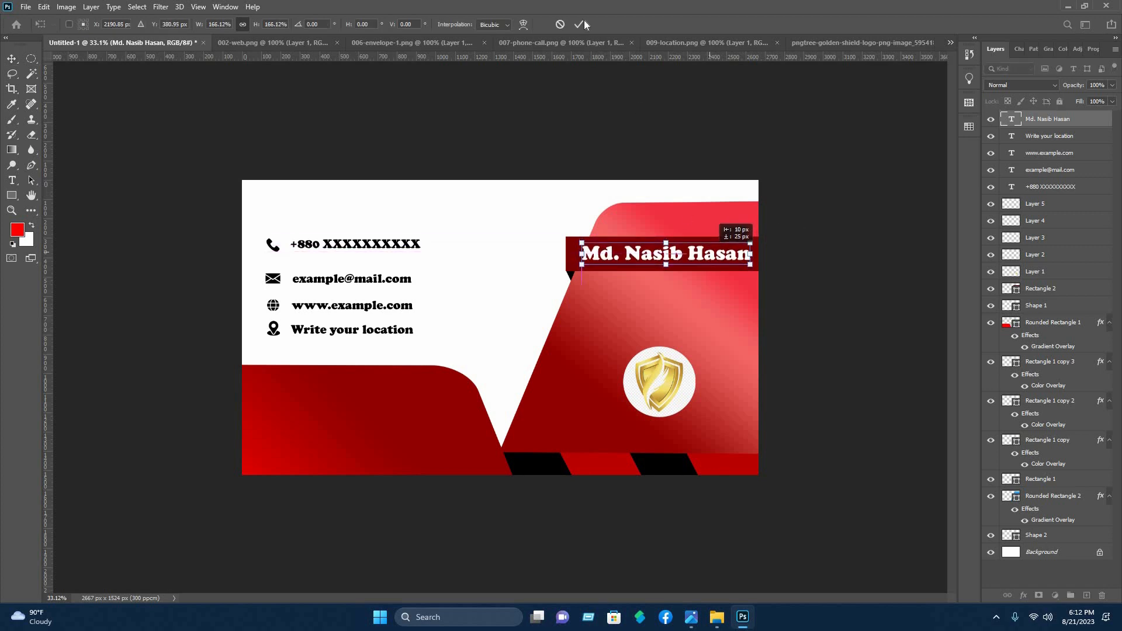
{"action": "left_click", "coordinate": [580, 24]}
{"action": "left_click", "coordinate": [669, 175]}
Add the white text "Nasib IT" and centre it below the shield logo, enlarged to about 162%
{"action": "left_click", "coordinate": [12, 180]}
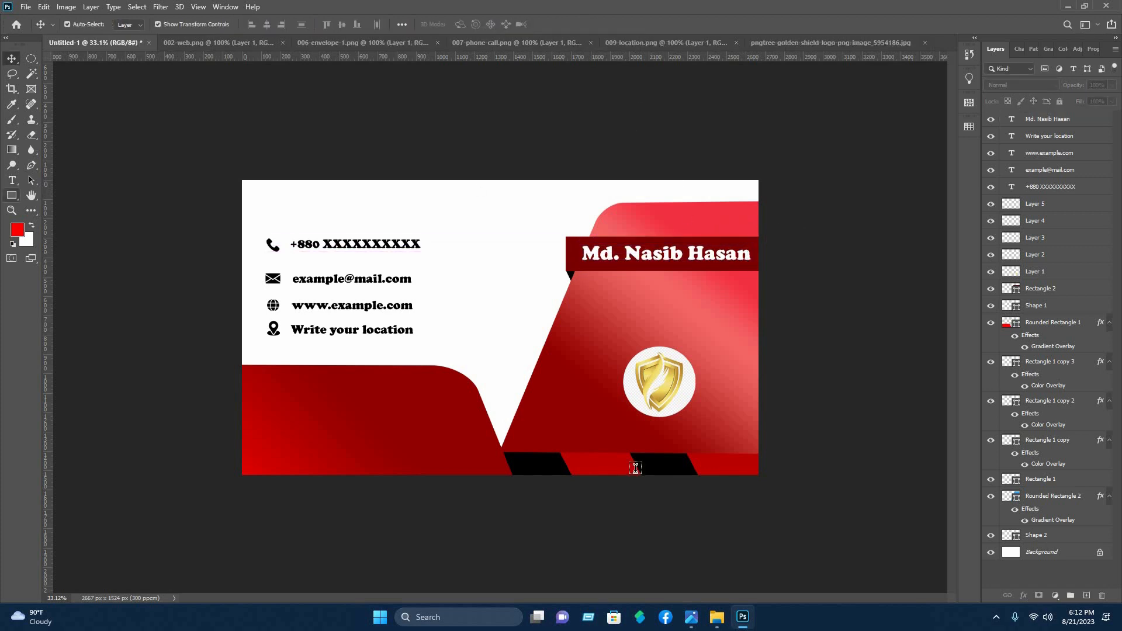
{"action": "left_click", "coordinate": [638, 432]}
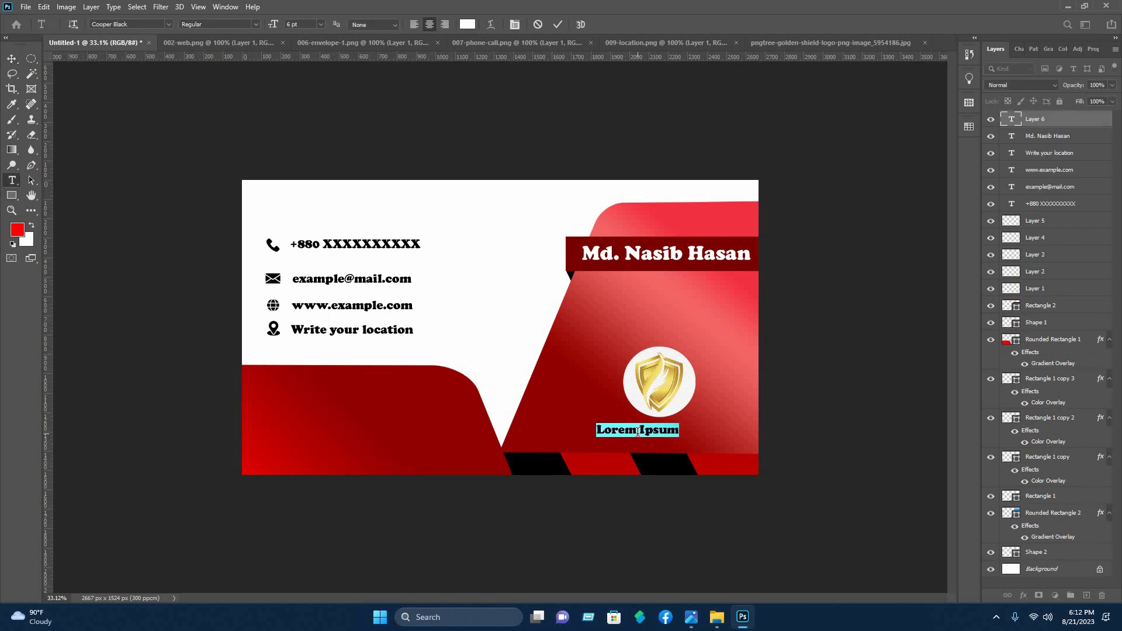
{"action": "key", "text": "BackSpace"}
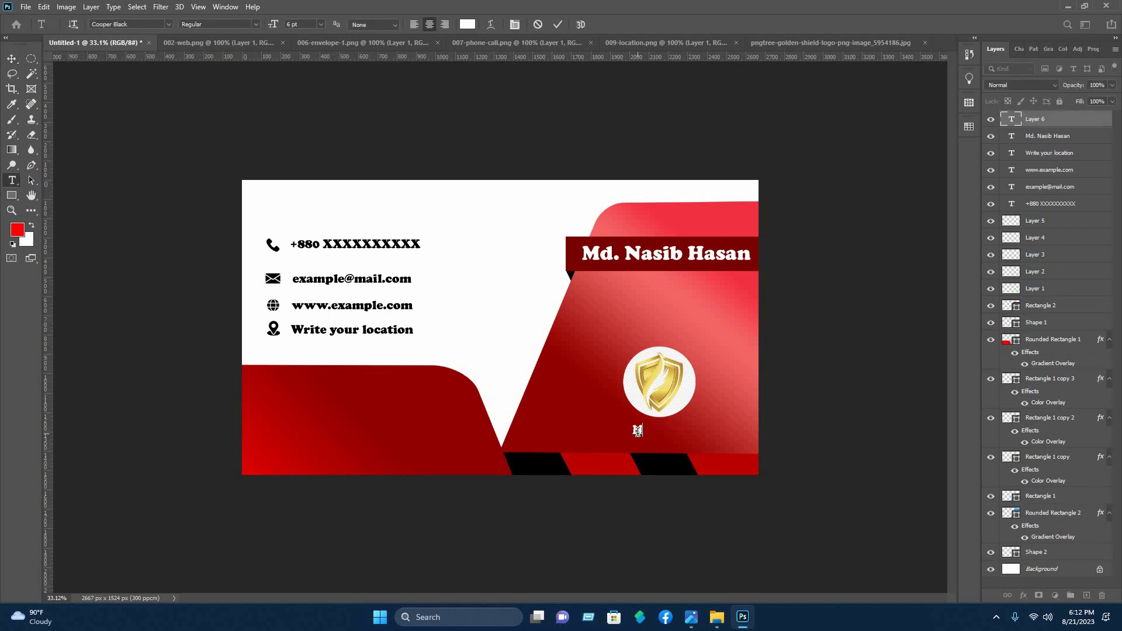
{"action": "type", "text": "Nasib IT"}
{"action": "left_click", "coordinate": [12, 59]}
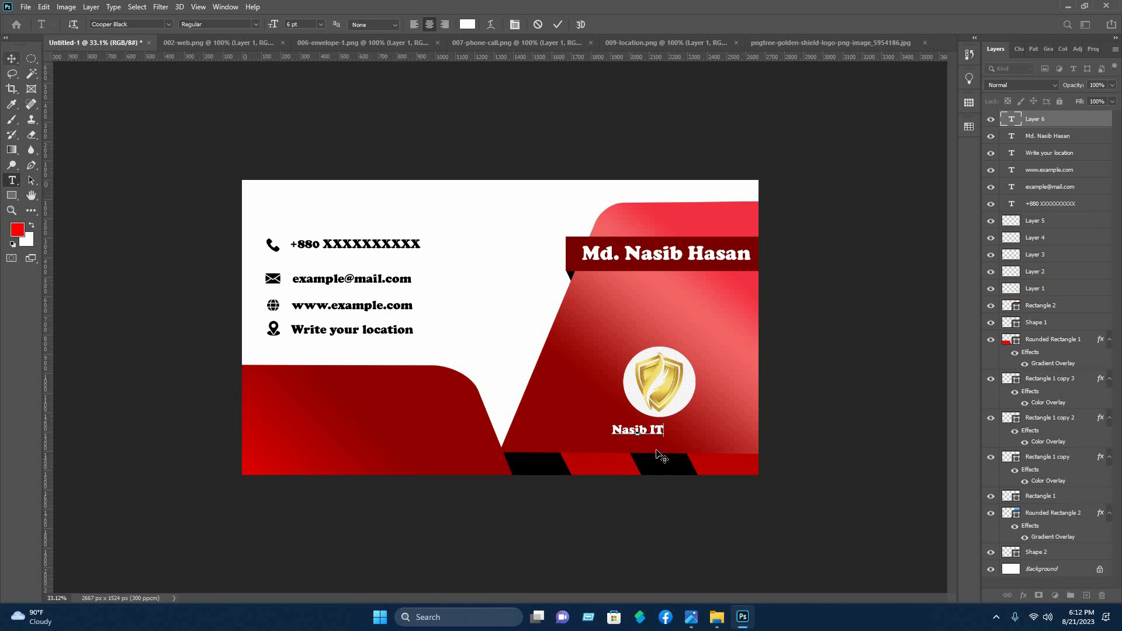
{"action": "left_click_drag", "start_coordinate": [695, 428], "coordinate": [670, 431]}
{"action": "left_click", "coordinate": [580, 24]}
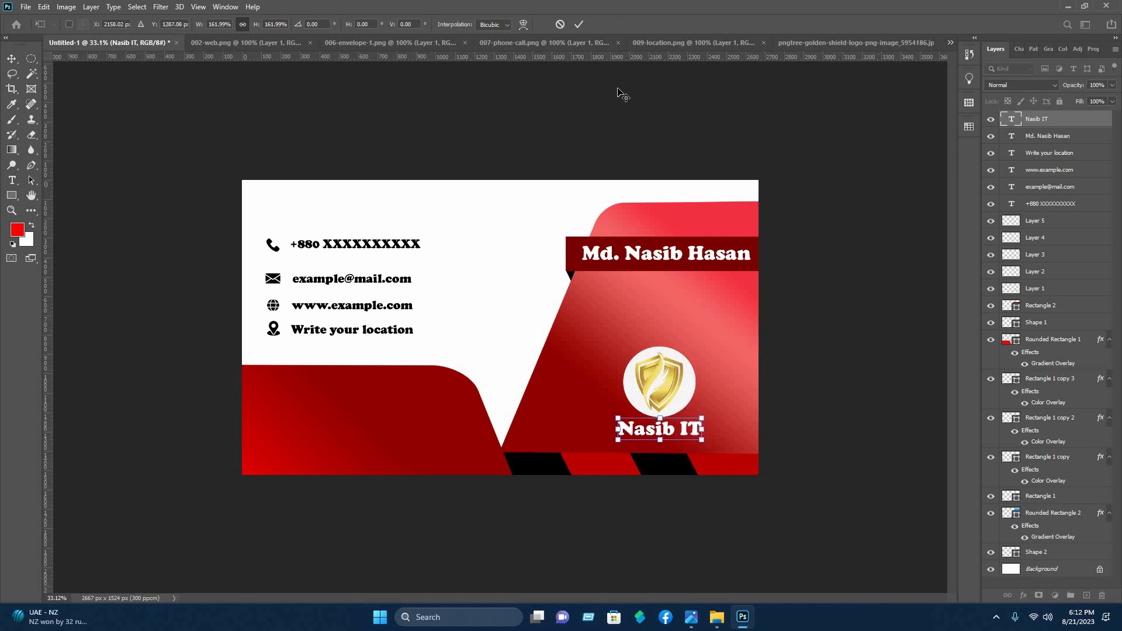
{"action": "left_click", "coordinate": [524, 285]}
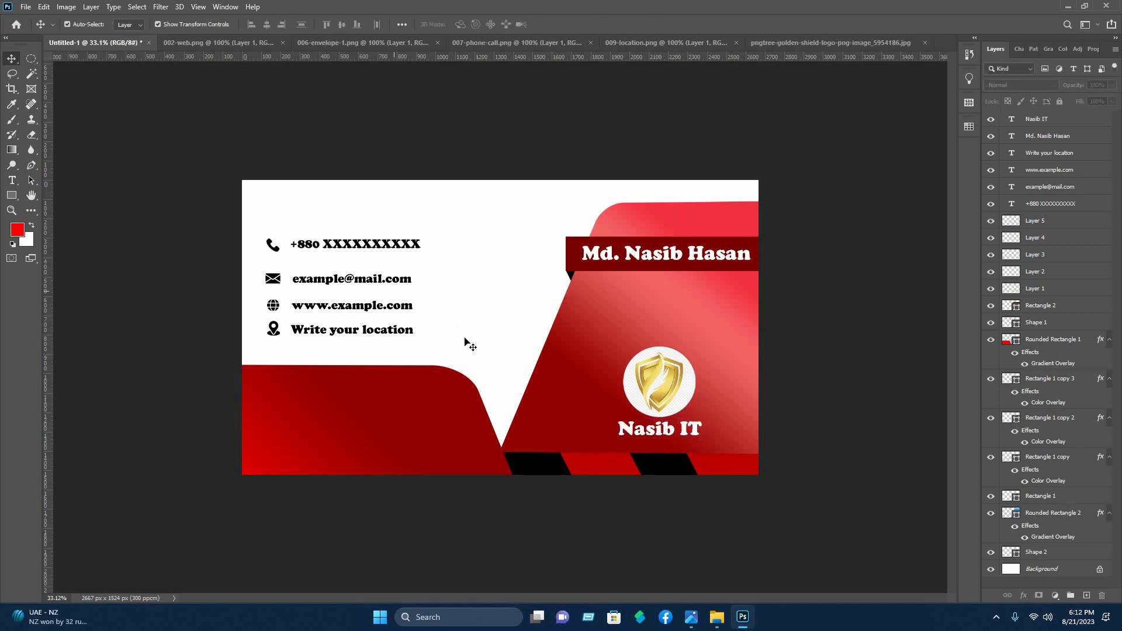
Slightly enlarge the four contact icons with their texts and space the contact rows evenly
{"action": "left_click_drag", "start_coordinate": [445, 341], "coordinate": [295, 256]}
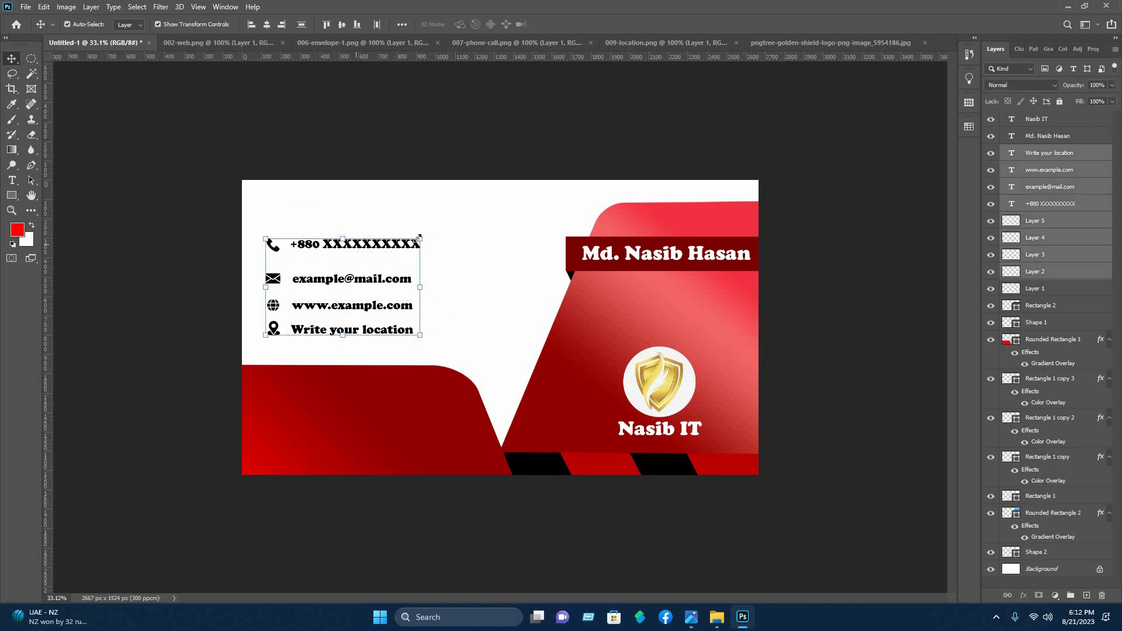
{"action": "left_click_drag", "start_coordinate": [420, 239], "coordinate": [438, 227]}
{"action": "left_click_drag", "start_coordinate": [387, 238], "coordinate": [332, 250]}
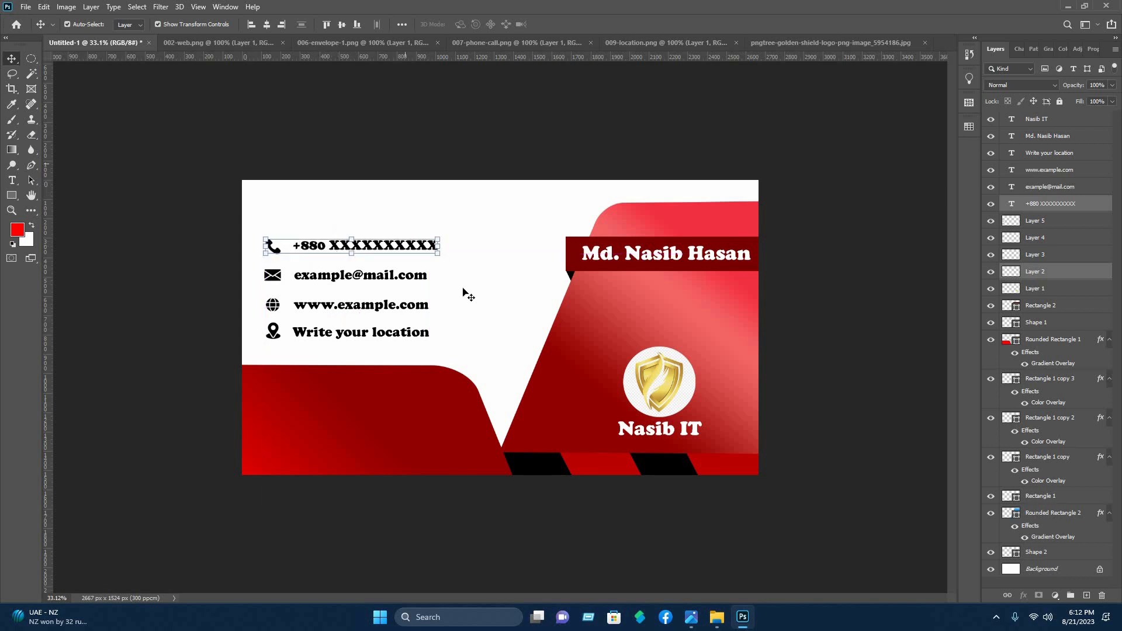
Try to enlarge all contact icons and texts together to about 112%
{"action": "left_click", "coordinate": [447, 345]}
{"action": "left_click_drag", "start_coordinate": [464, 345], "coordinate": [263, 235]}
{"action": "left_click_drag", "start_coordinate": [460, 232], "coordinate": [482, 219]}
{"action": "left_click", "coordinate": [579, 25]}
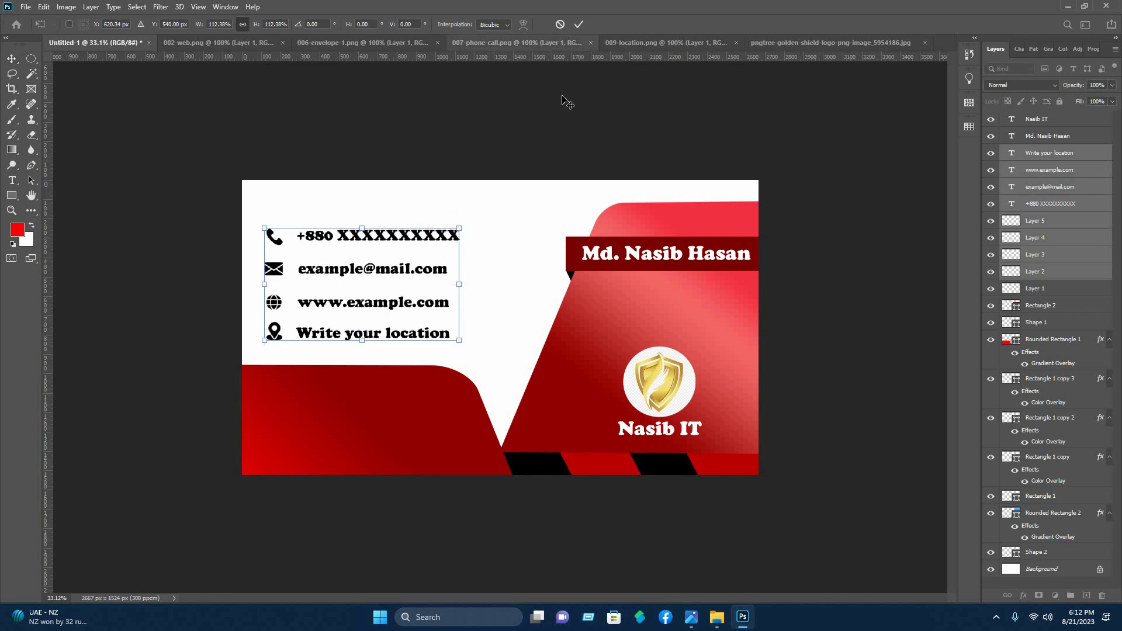
{"action": "left_click", "coordinate": [513, 341]}
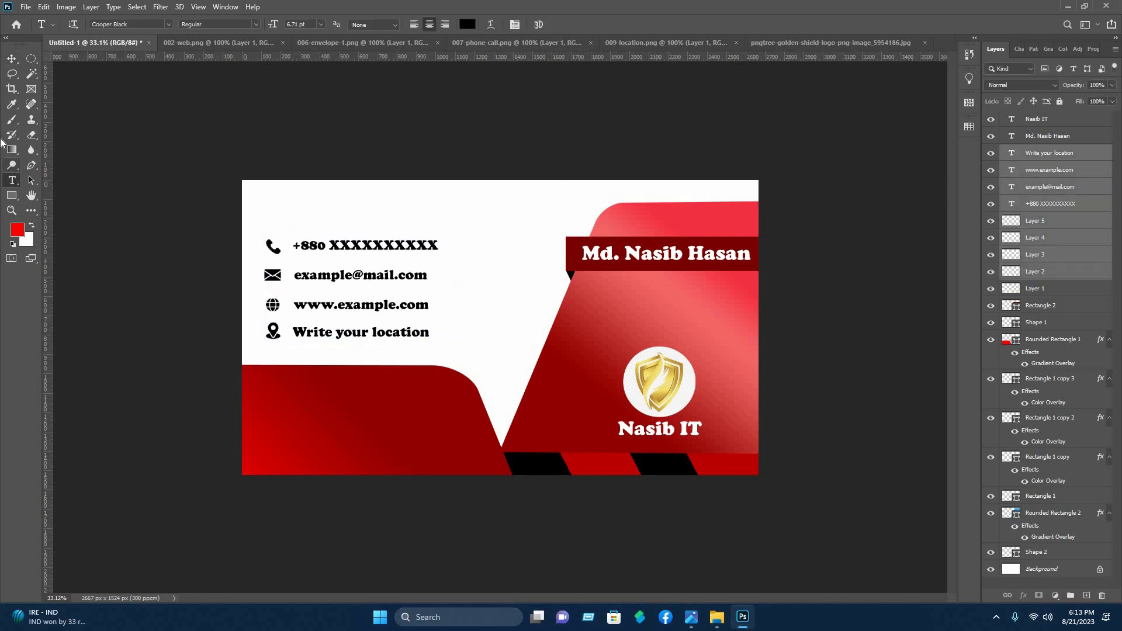
Add the text "Write your company service" and place it fully inside the lower dark red shape under the contact block
{"action": "left_click", "coordinate": [275, 399]}
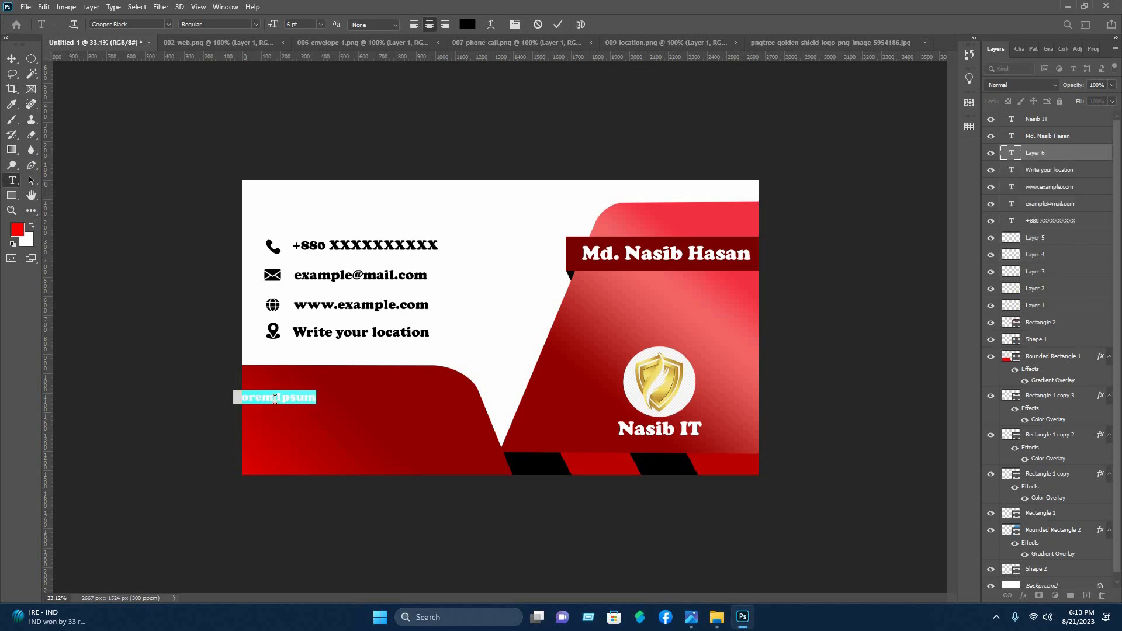
{"action": "type", "text": "W"}
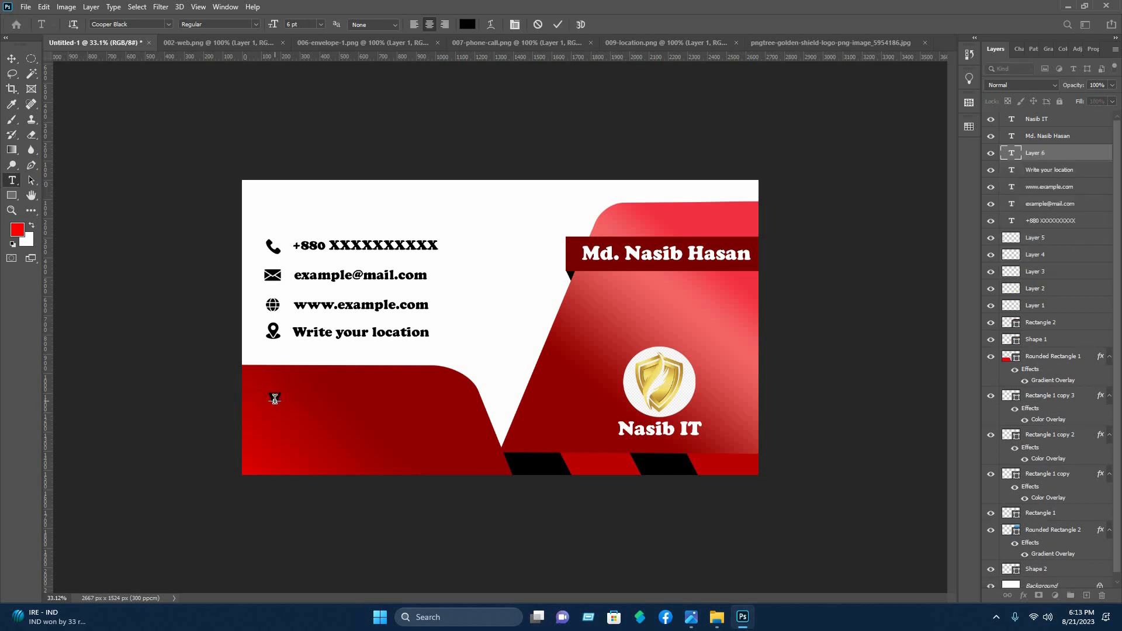
{"action": "type", "text": "rite"}
{"action": "type", "text": " your"}
{"action": "type", "text": " comp"}
{"action": "type", "text": "any"}
{"action": "type", "text": " si"}
{"action": "type", "text": "r"}
{"action": "type", "text": "vi"}
{"action": "key", "text": "BackSpace"}
{"action": "key", "text": "BackSpace"}
{"action": "key", "text": "BackSpace"}
{"action": "key", "text": "BackSpace"}
{"action": "type", "text": "ervice"}
{"action": "key", "text": "BackSpace"}
{"action": "type", "text": "e"}
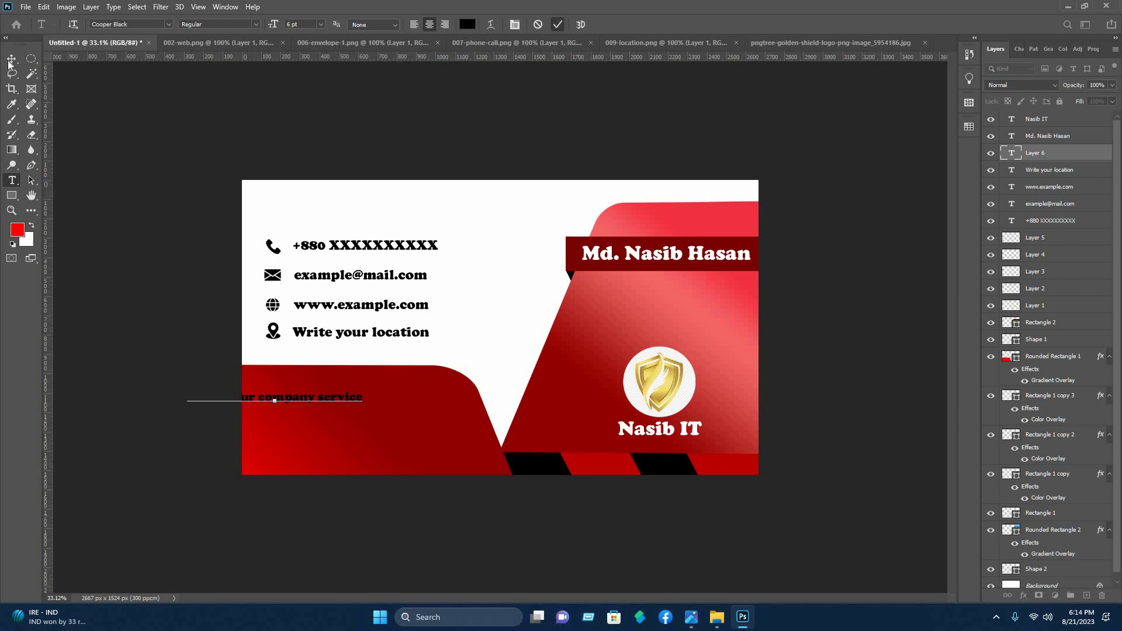
{"action": "left_click", "coordinate": [558, 24]}
{"action": "key", "text": "v"}
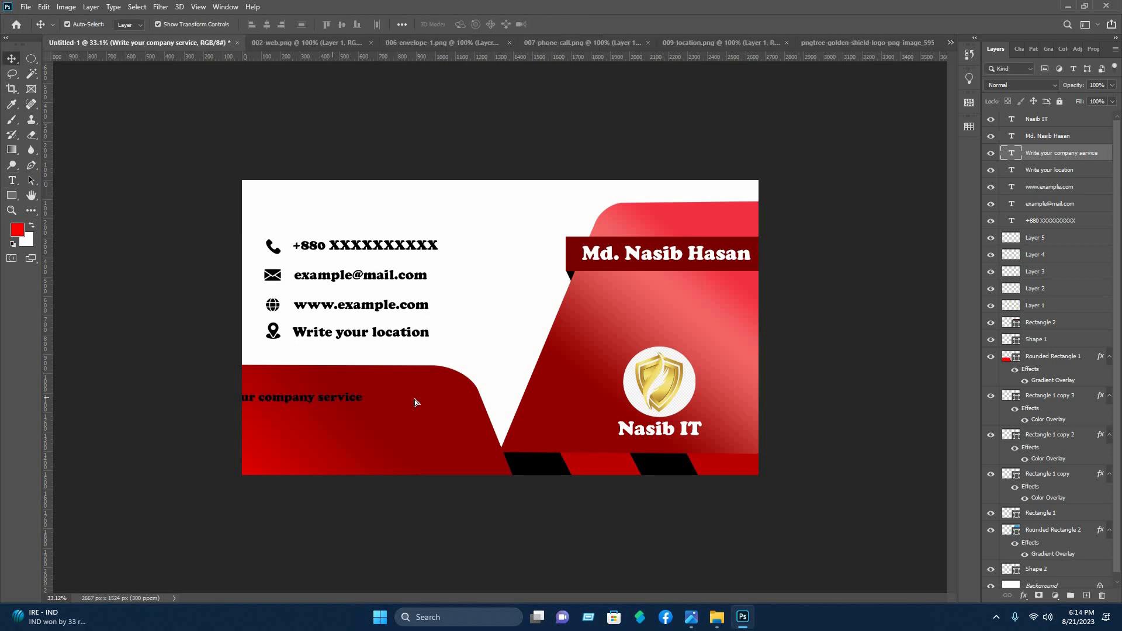
{"action": "left_click_drag", "start_coordinate": [197, 399], "coordinate": [274, 399]}
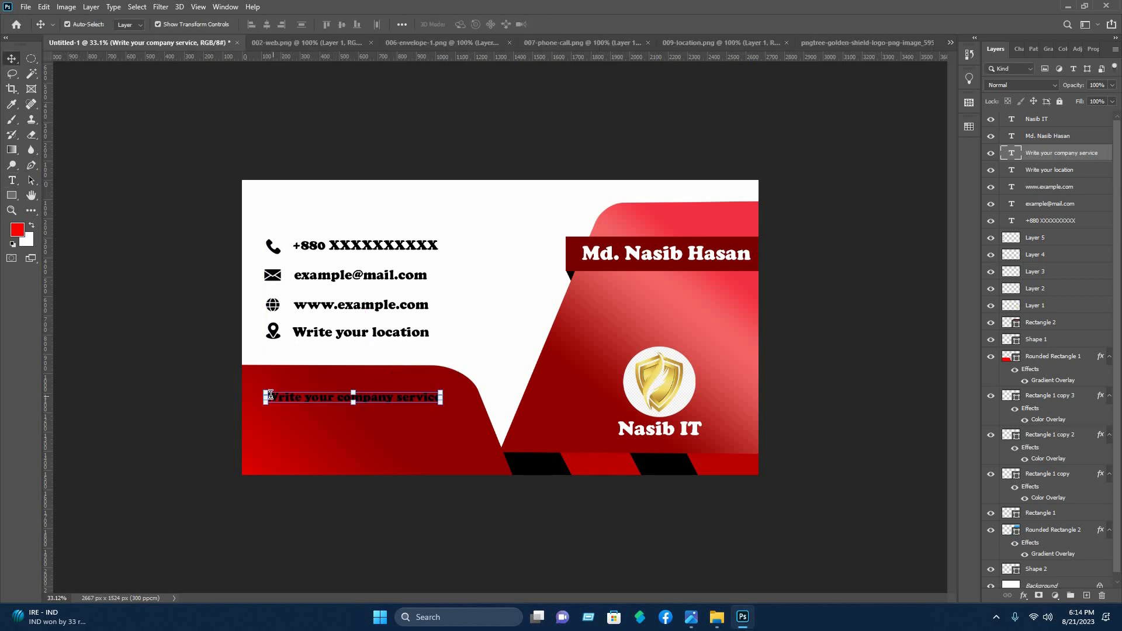
Put an asterisk in front of the company service text and colour the whole line white (ffffff)
{"action": "double_click", "coordinate": [271, 394]}
{"action": "left_click", "coordinate": [344, 398]}
{"action": "type", "text": "."}
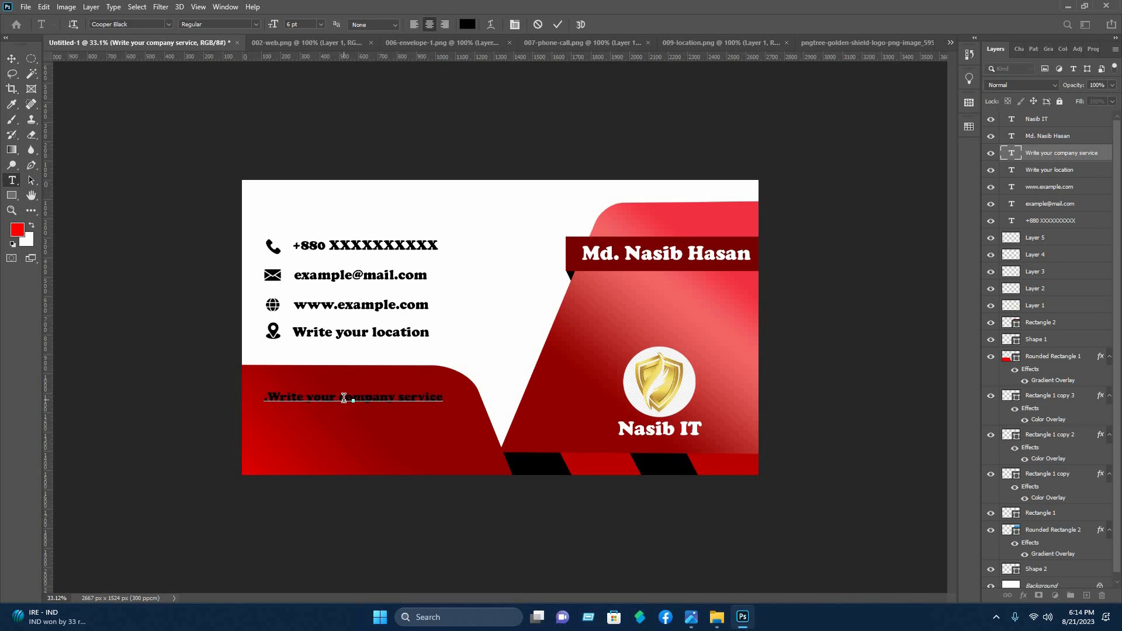
{"action": "key", "text": "BackSpace"}
{"action": "type", "text": "*"}
{"action": "key", "text": "ctrl+a"}
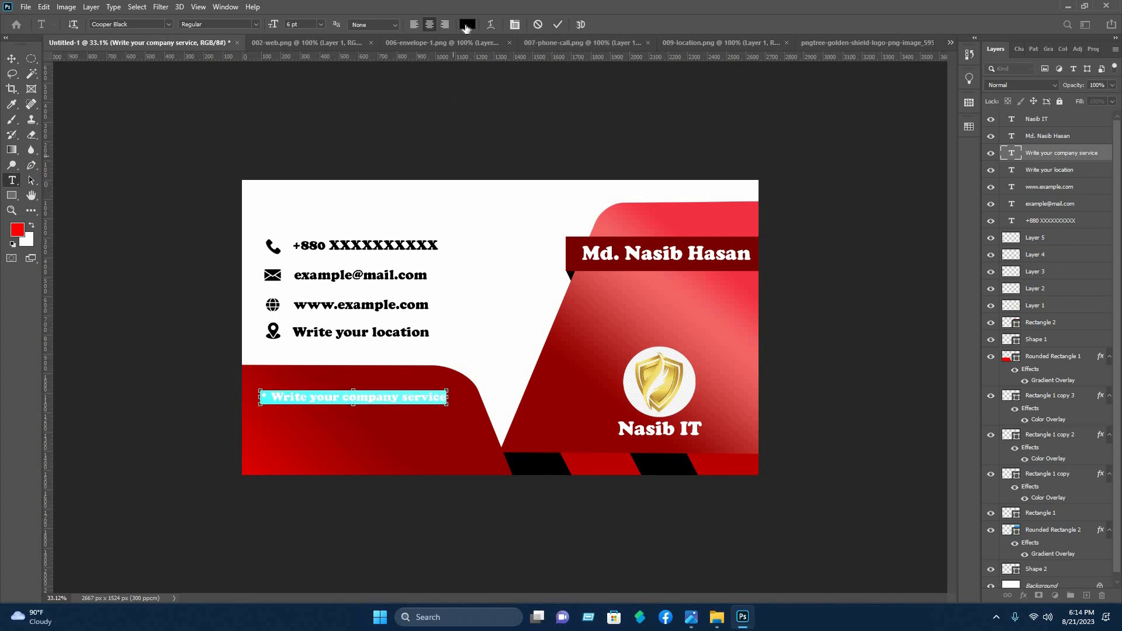
{"action": "left_click", "coordinate": [467, 25]}
{"action": "left_click", "coordinate": [752, 198]}
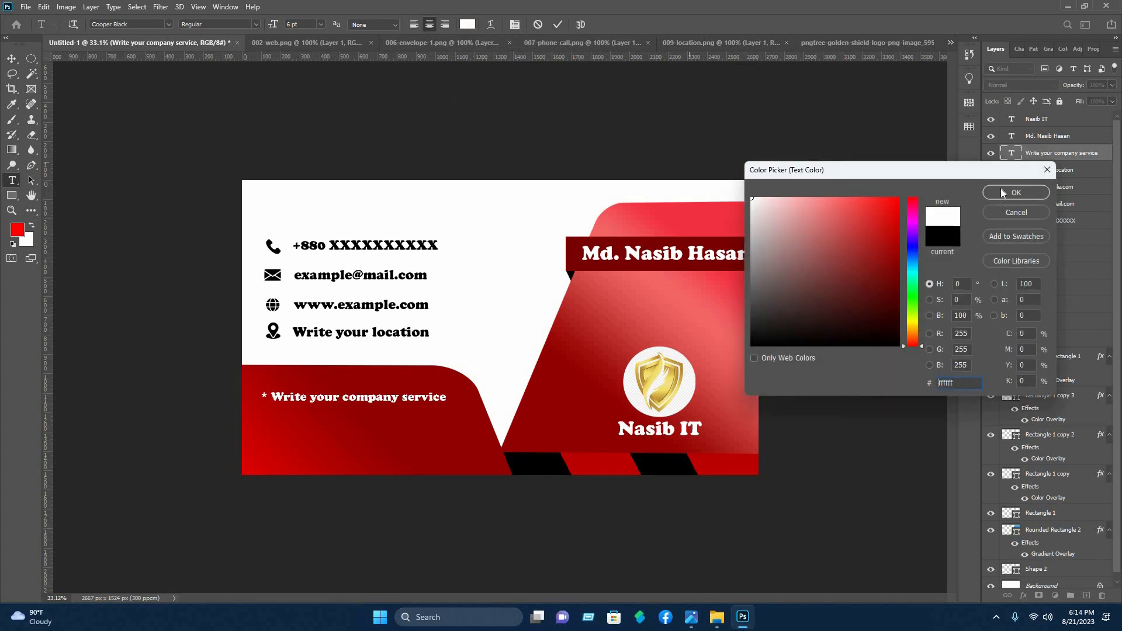
{"action": "left_click", "coordinate": [1001, 191]}
Enlarge the company service line to about 108% and shift it slightly within the dark red shape
{"action": "left_click", "coordinate": [11, 59]}
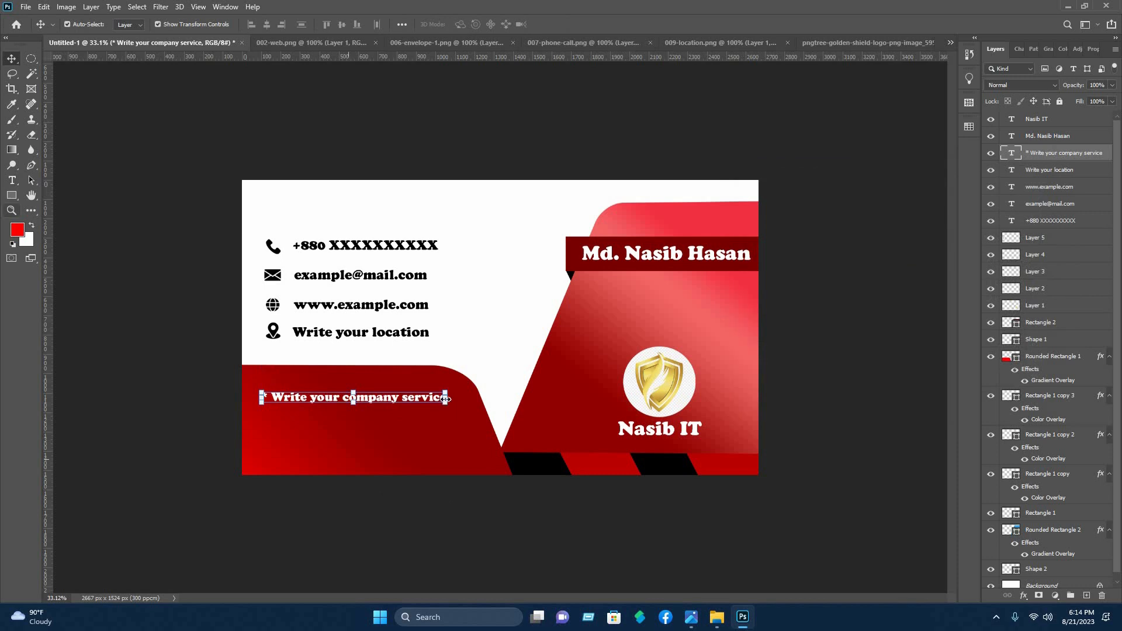
{"action": "left_click_drag", "start_coordinate": [448, 394], "coordinate": [457, 390]}
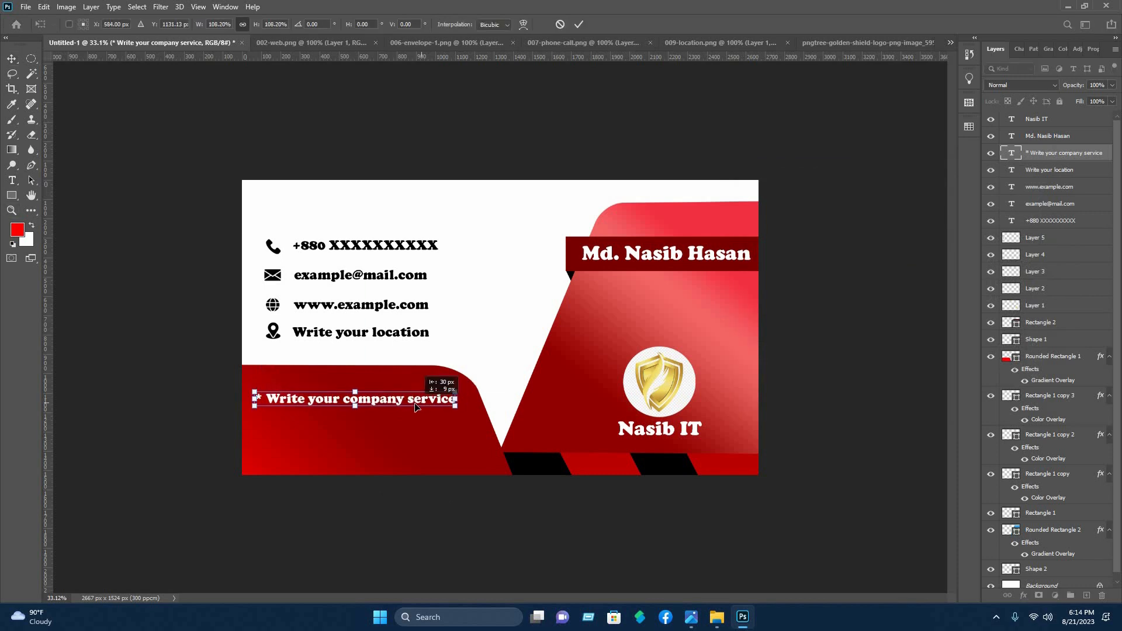
{"action": "left_click", "coordinate": [579, 24]}
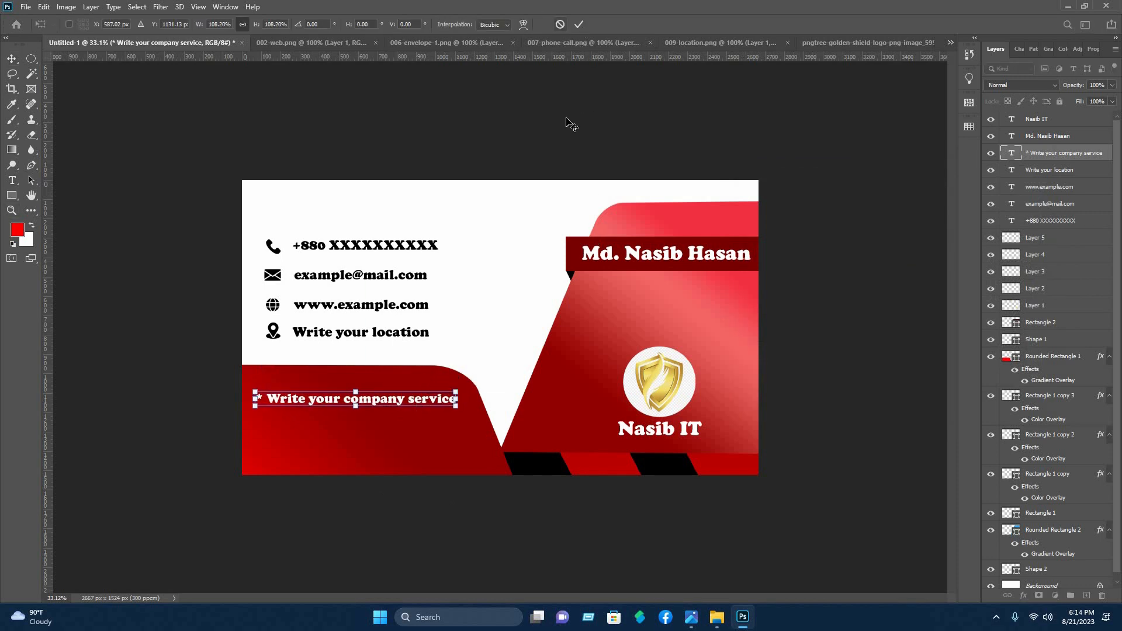
Duplicate the company service line three times downward at even spacing to make a four-line list
{"action": "left_click", "coordinate": [385, 404]}
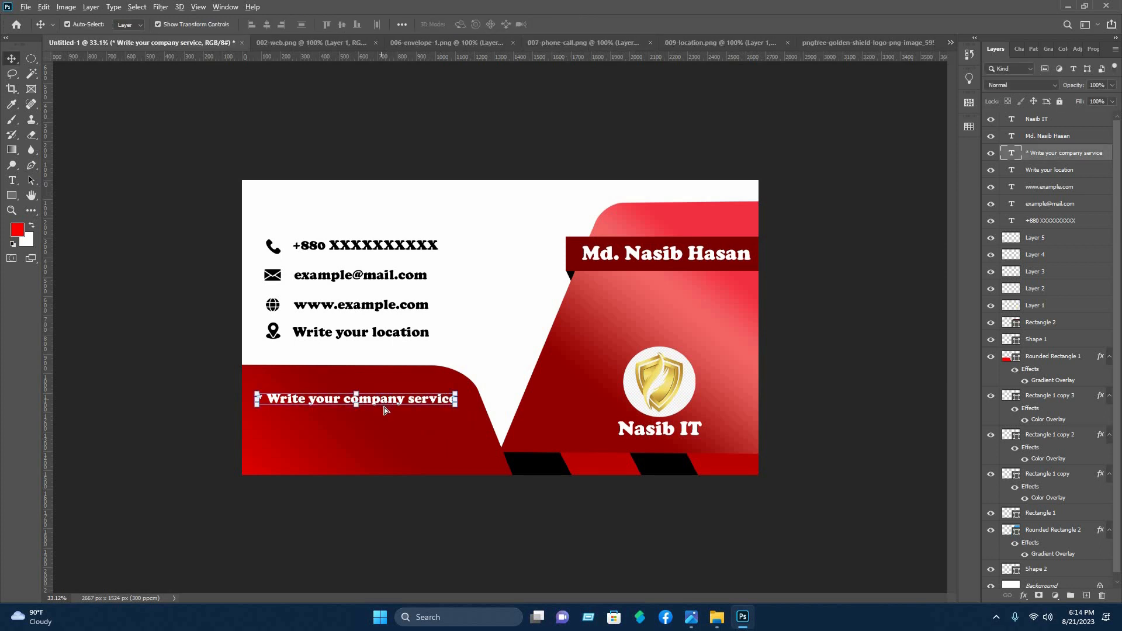
{"action": "left_click_drag", "start_coordinate": [384, 404], "coordinate": [381, 470], "text": "alt"}
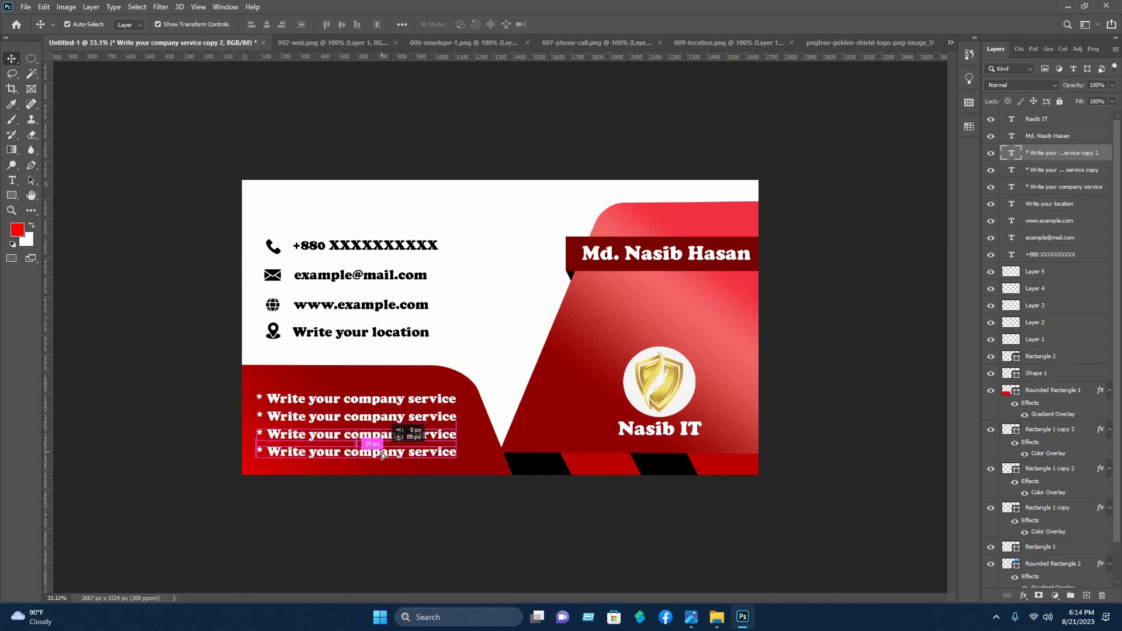
{"action": "left_click", "coordinate": [479, 545]}
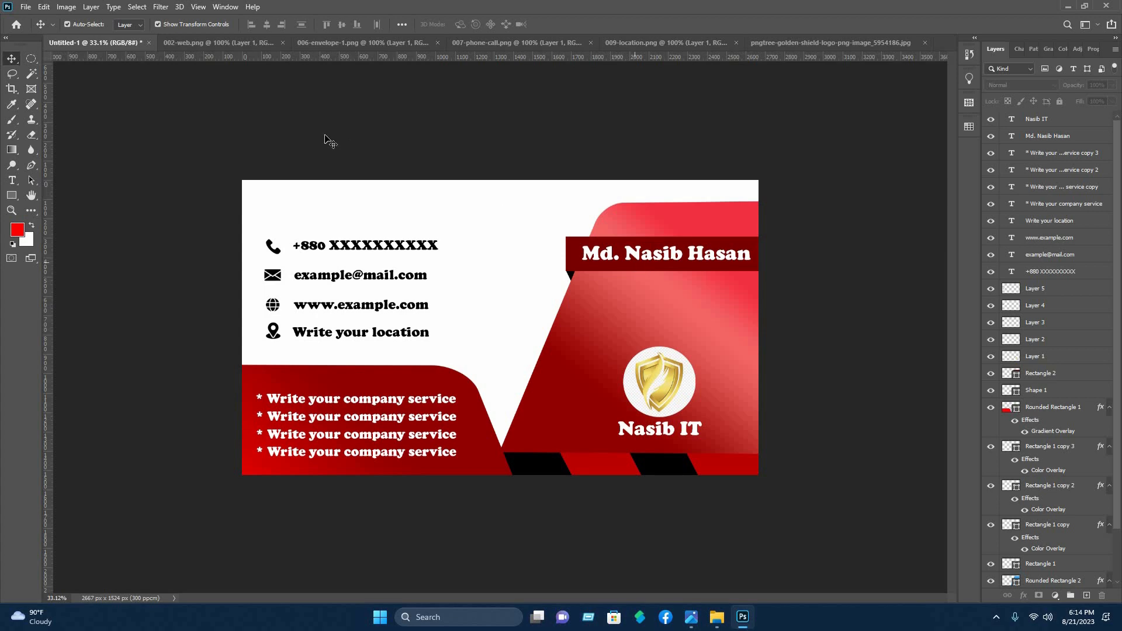
Open the file "Normal single mockup for business card.psd" and open its "front part" smart object for editing
{"action": "key", "text": "ctrl+o"}
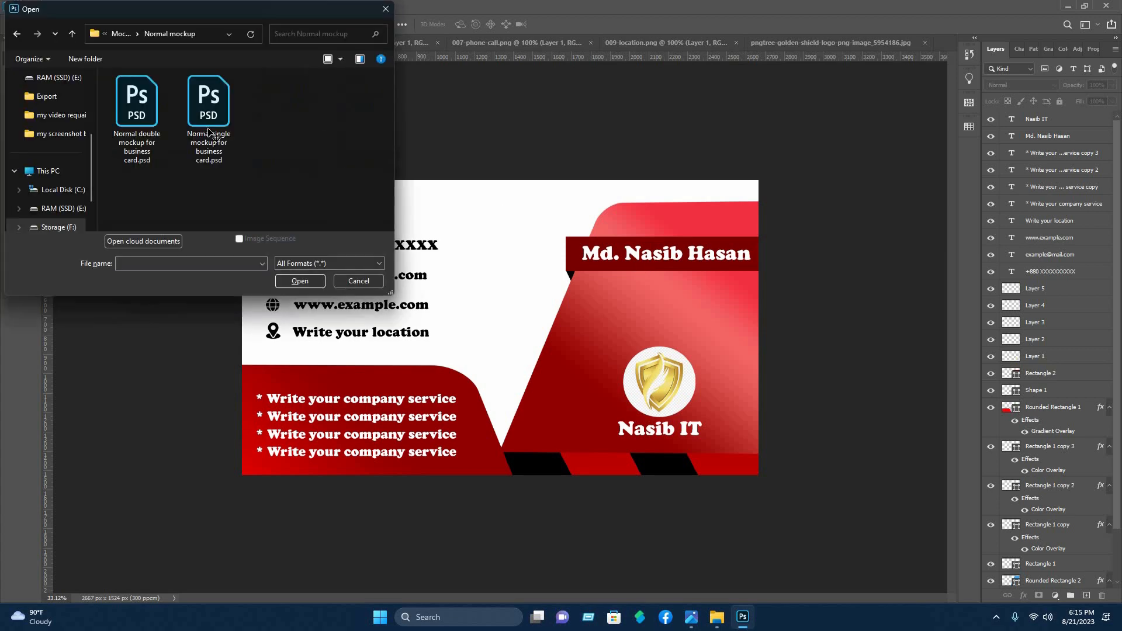
{"action": "double_click", "coordinate": [205, 125]}
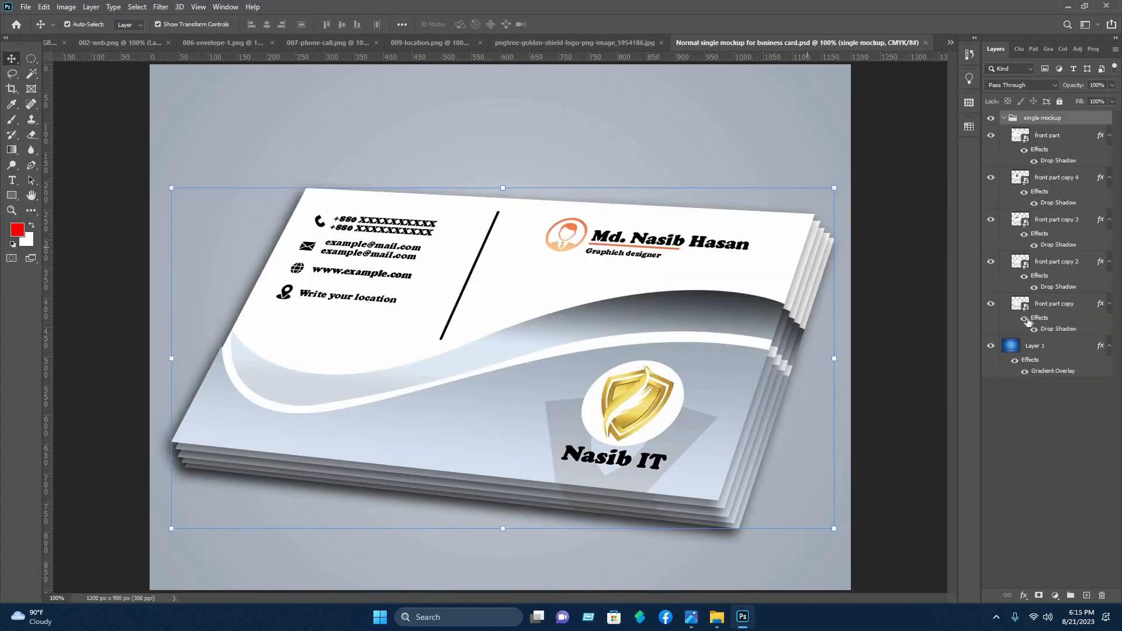
{"action": "double_click", "coordinate": [1021, 138]}
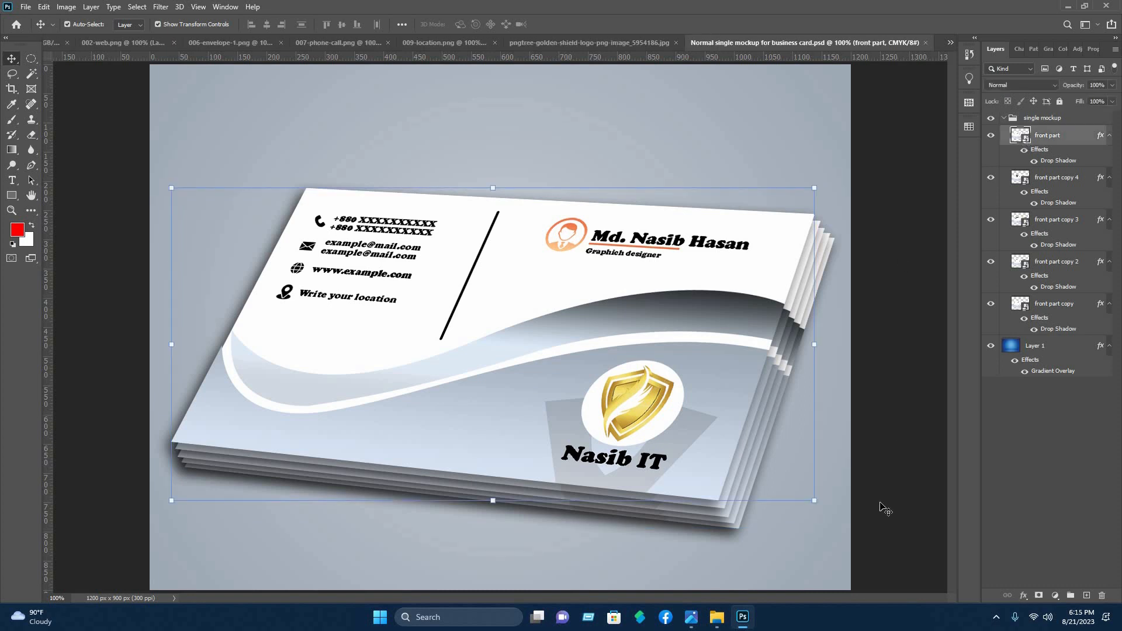
Delete all old design layers from the smart object's contents and close the 002-web.png and 006-envelope-1.png documents
{"action": "key", "text": "ctrl+alt+a"}
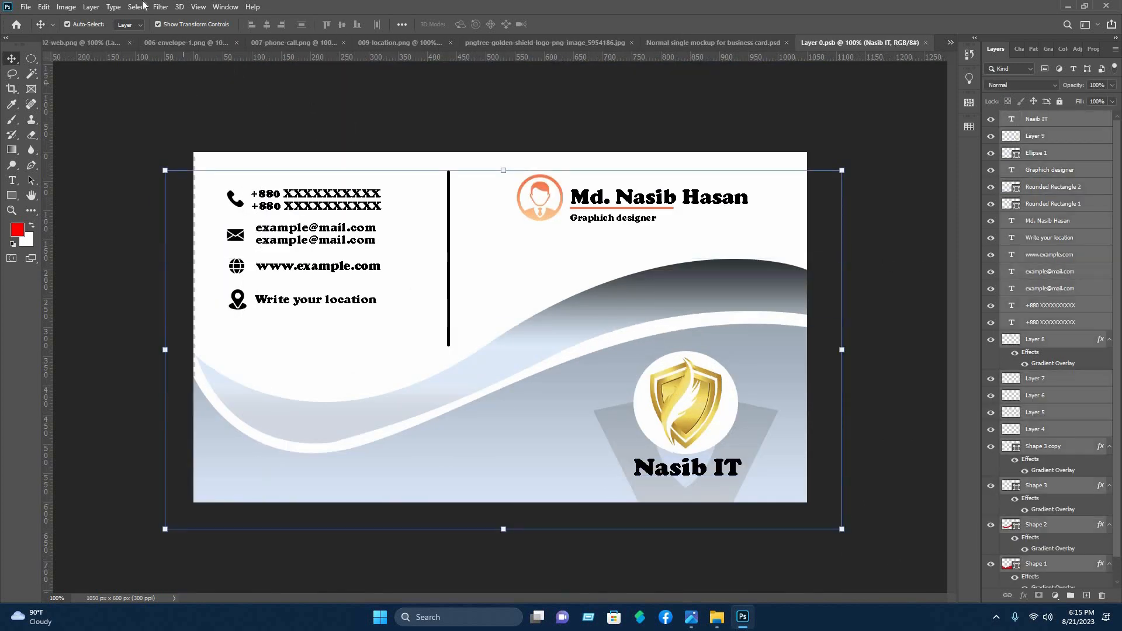
{"action": "key", "text": "Delete"}
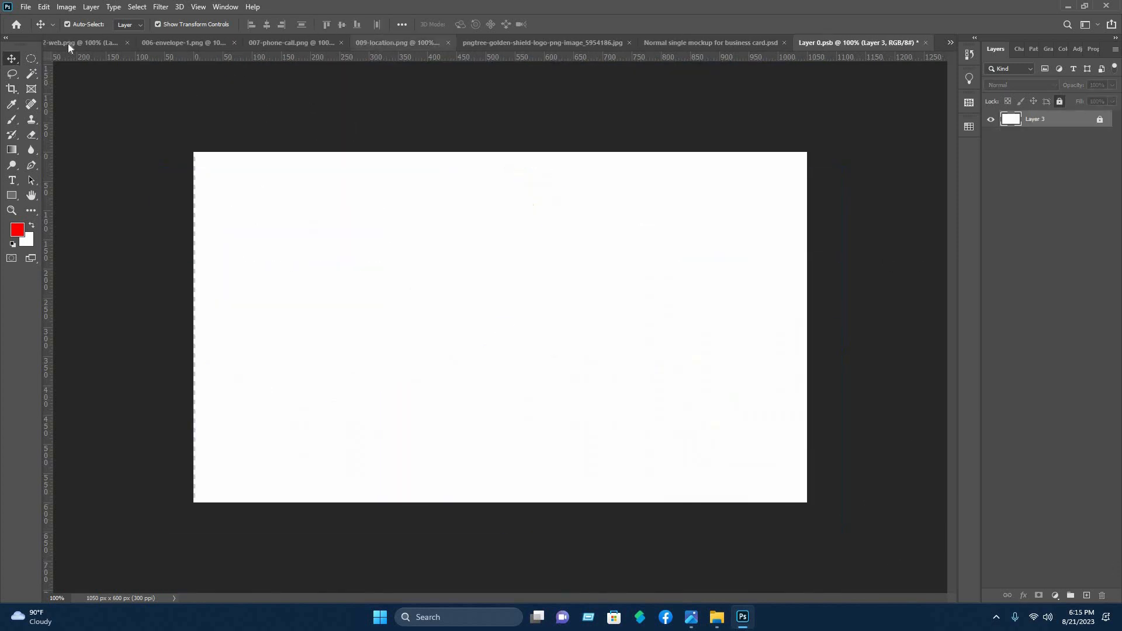
{"action": "left_click", "coordinate": [128, 43]}
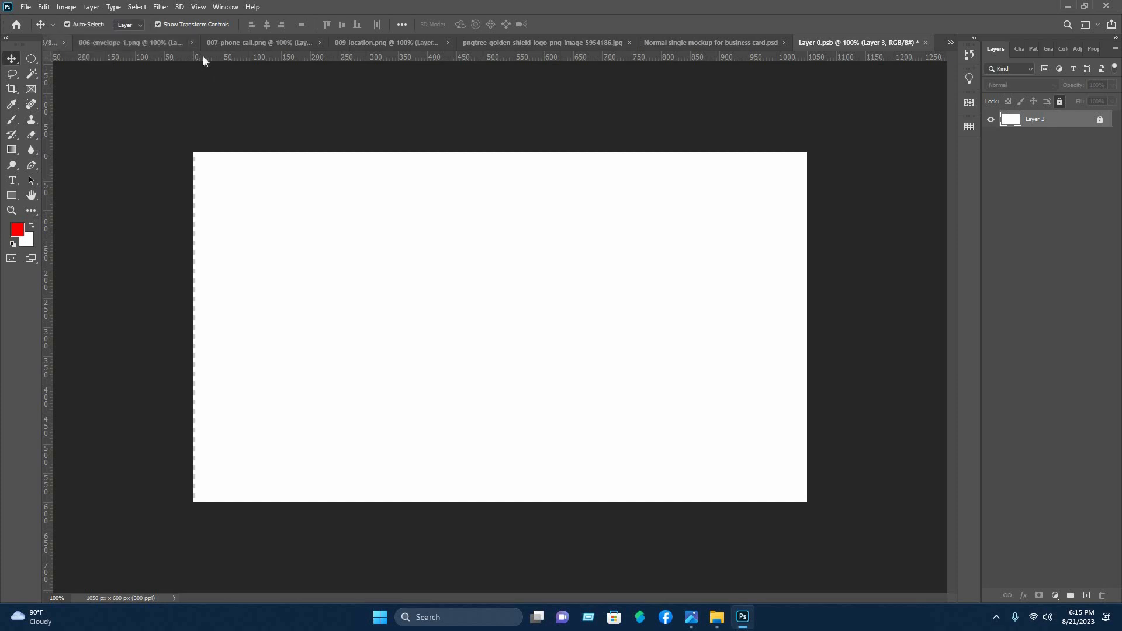
{"action": "left_click", "coordinate": [190, 43]}
Copy all layers of the red business card from Untitled-1 into the emptied Layer 0.psb smart object
{"action": "left_click", "coordinate": [77, 41]}
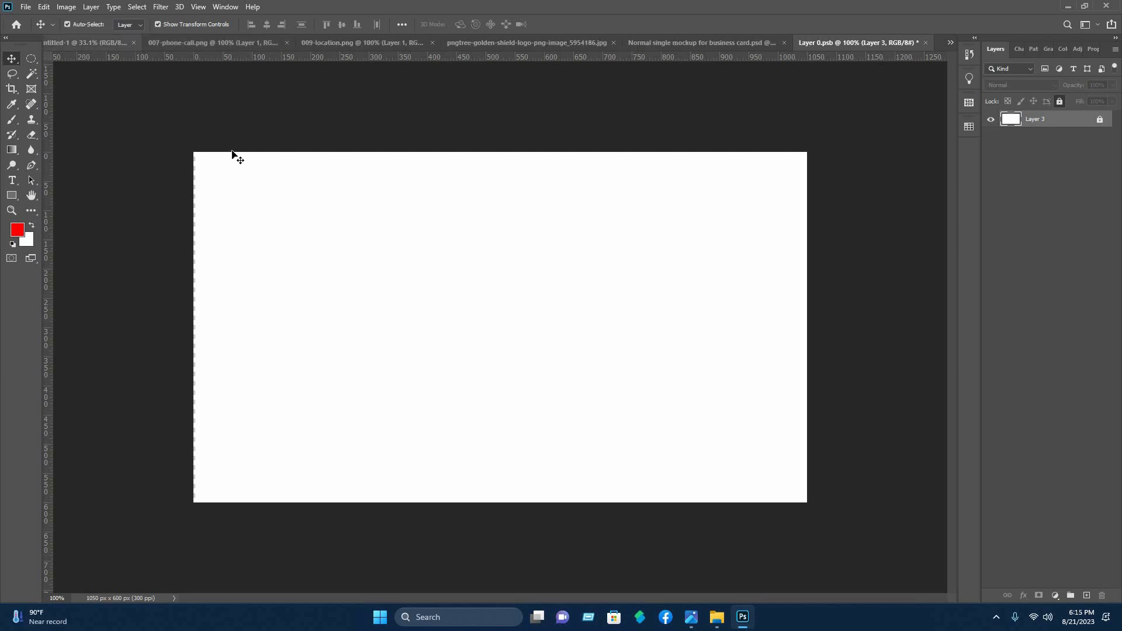
{"action": "left_click_drag", "start_coordinate": [204, 138], "coordinate": [771, 555]}
{"action": "left_click_drag", "start_coordinate": [627, 302], "coordinate": [591, 330]}
Scale the copied card design to 38.90%, position it to fit the smart object's canvas, and save Layer 0.psb
{"action": "scroll", "coordinate": [593, 331], "scroll_direction": "down", "scroll_amount": 6}
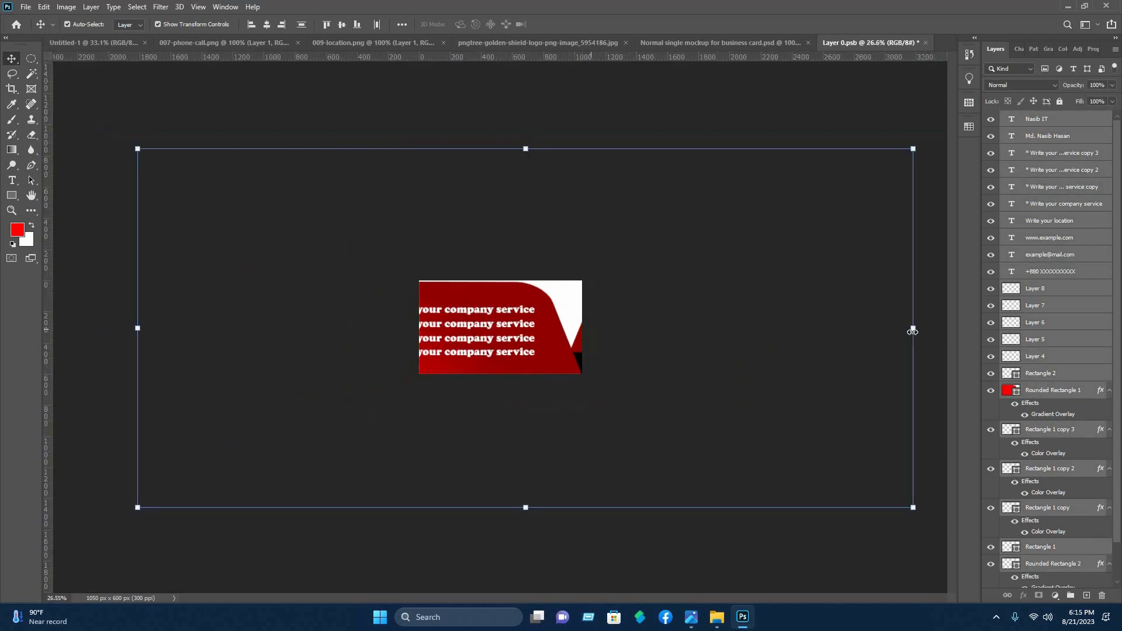
{"action": "left_click_drag", "start_coordinate": [912, 328], "coordinate": [436, 351]}
{"action": "left_click_drag", "start_coordinate": [319, 313], "coordinate": [609, 368]}
{"action": "scroll", "coordinate": [584, 354], "scroll_direction": "up", "scroll_amount": 6}
{"action": "left_click_drag", "start_coordinate": [618, 304], "coordinate": [620, 277]}
{"action": "left_click_drag", "start_coordinate": [454, 178], "coordinate": [454, 136]}
{"action": "left_click_drag", "start_coordinate": [635, 286], "coordinate": [621, 341]}
{"action": "left_click_drag", "start_coordinate": [942, 422], "coordinate": [861, 422]}
{"action": "left_click_drag", "start_coordinate": [658, 339], "coordinate": [704, 337]}
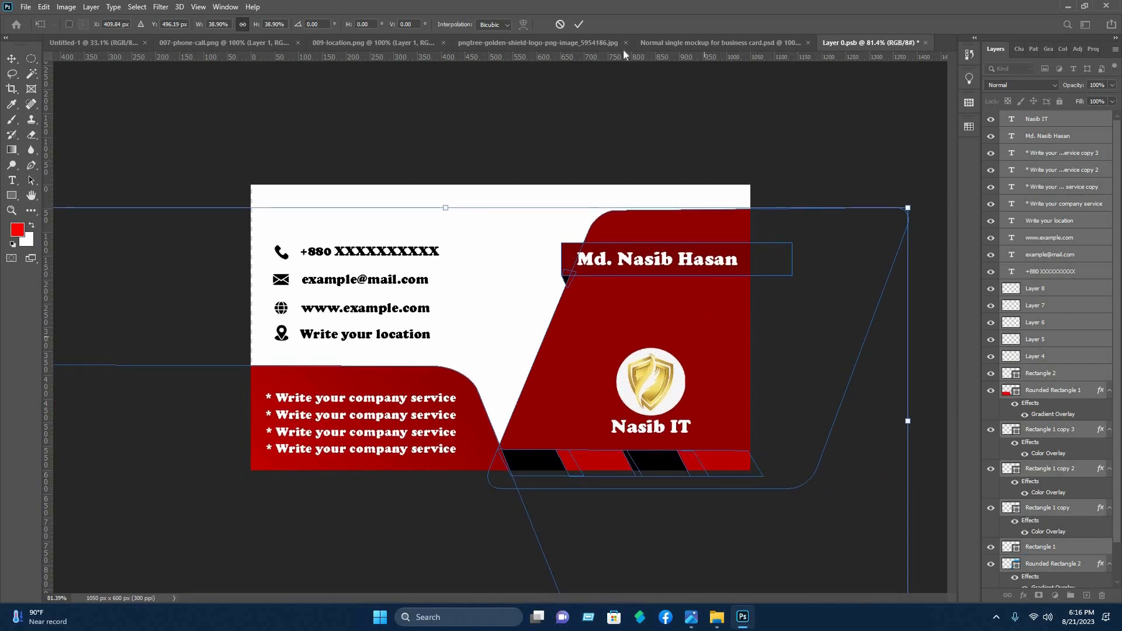
{"action": "left_click", "coordinate": [582, 24]}
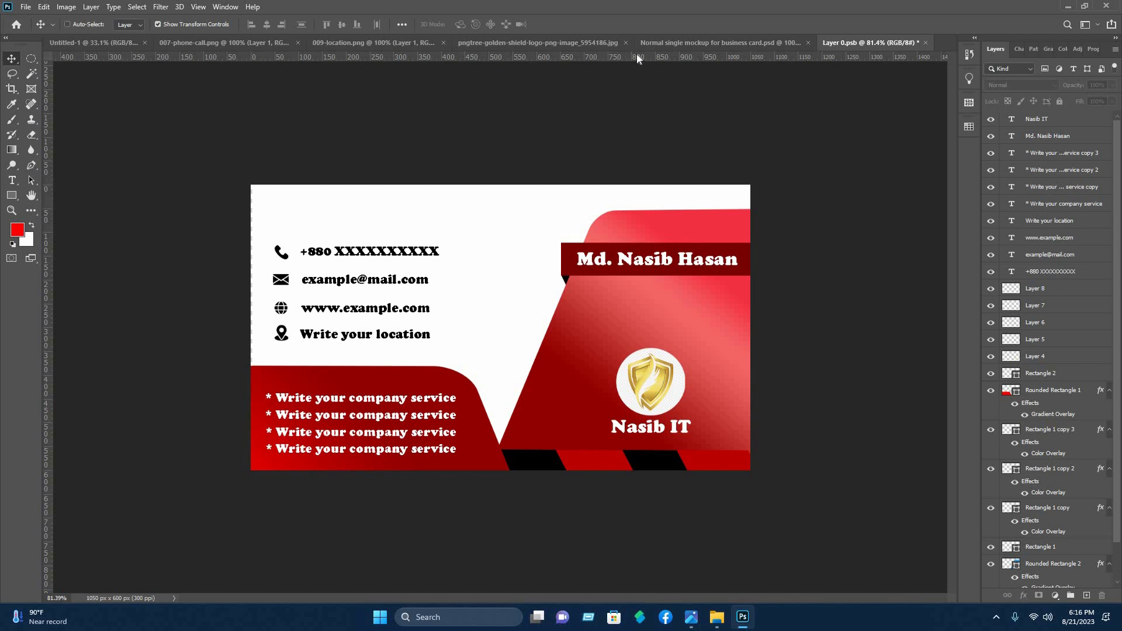
{"action": "key", "text": "ctrl+s"}
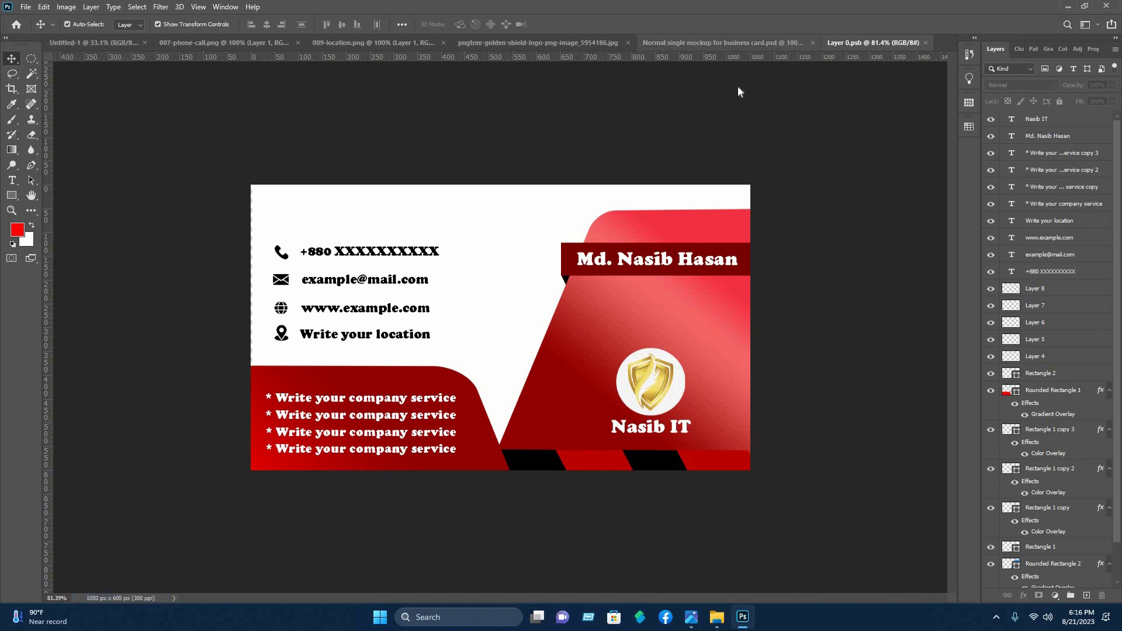